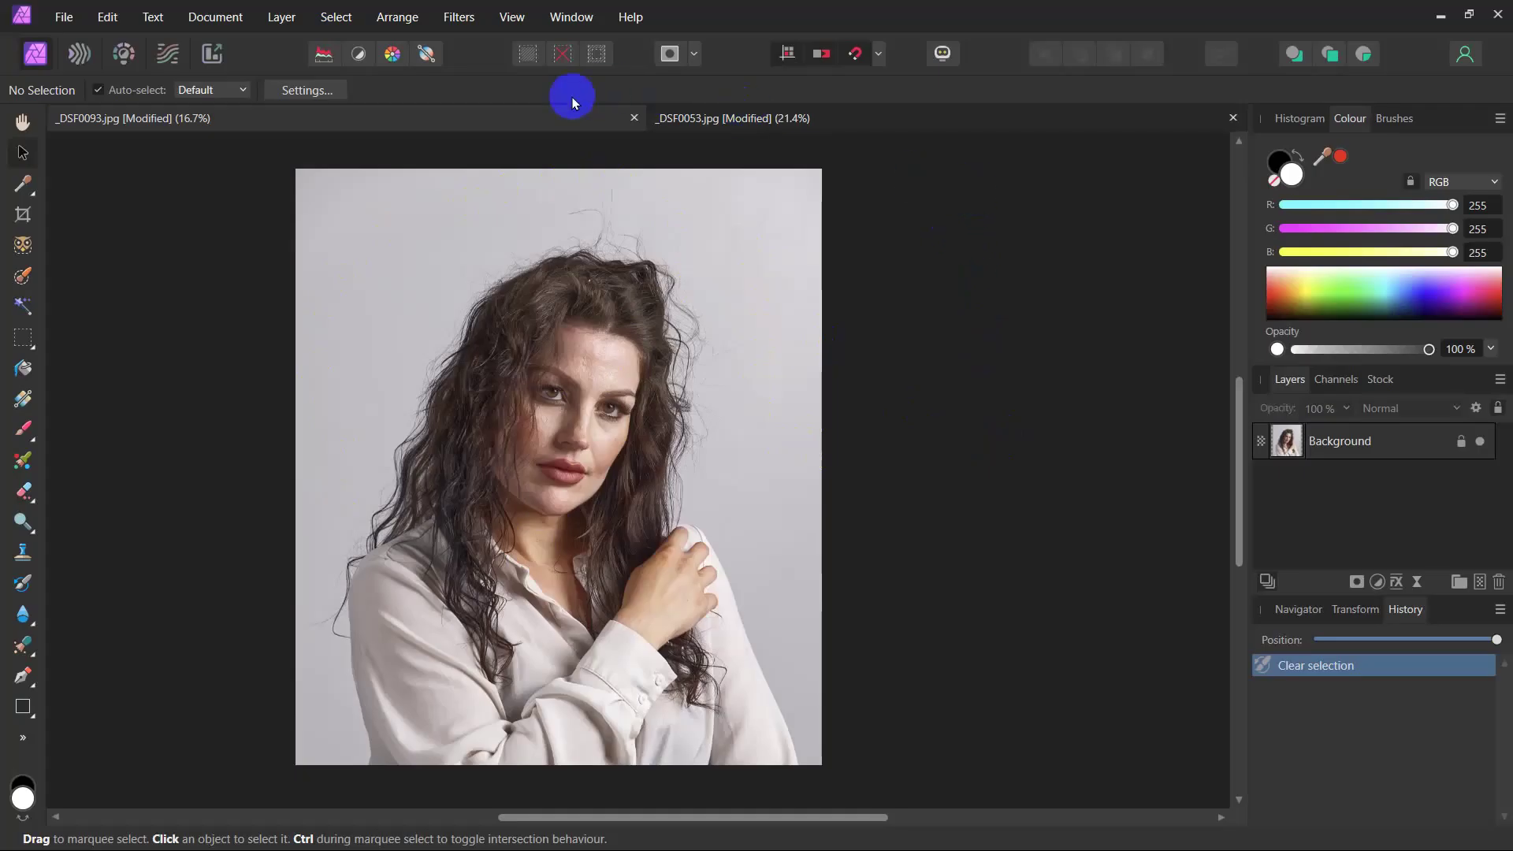
Start placing an image file into the portrait document
click(63, 18)
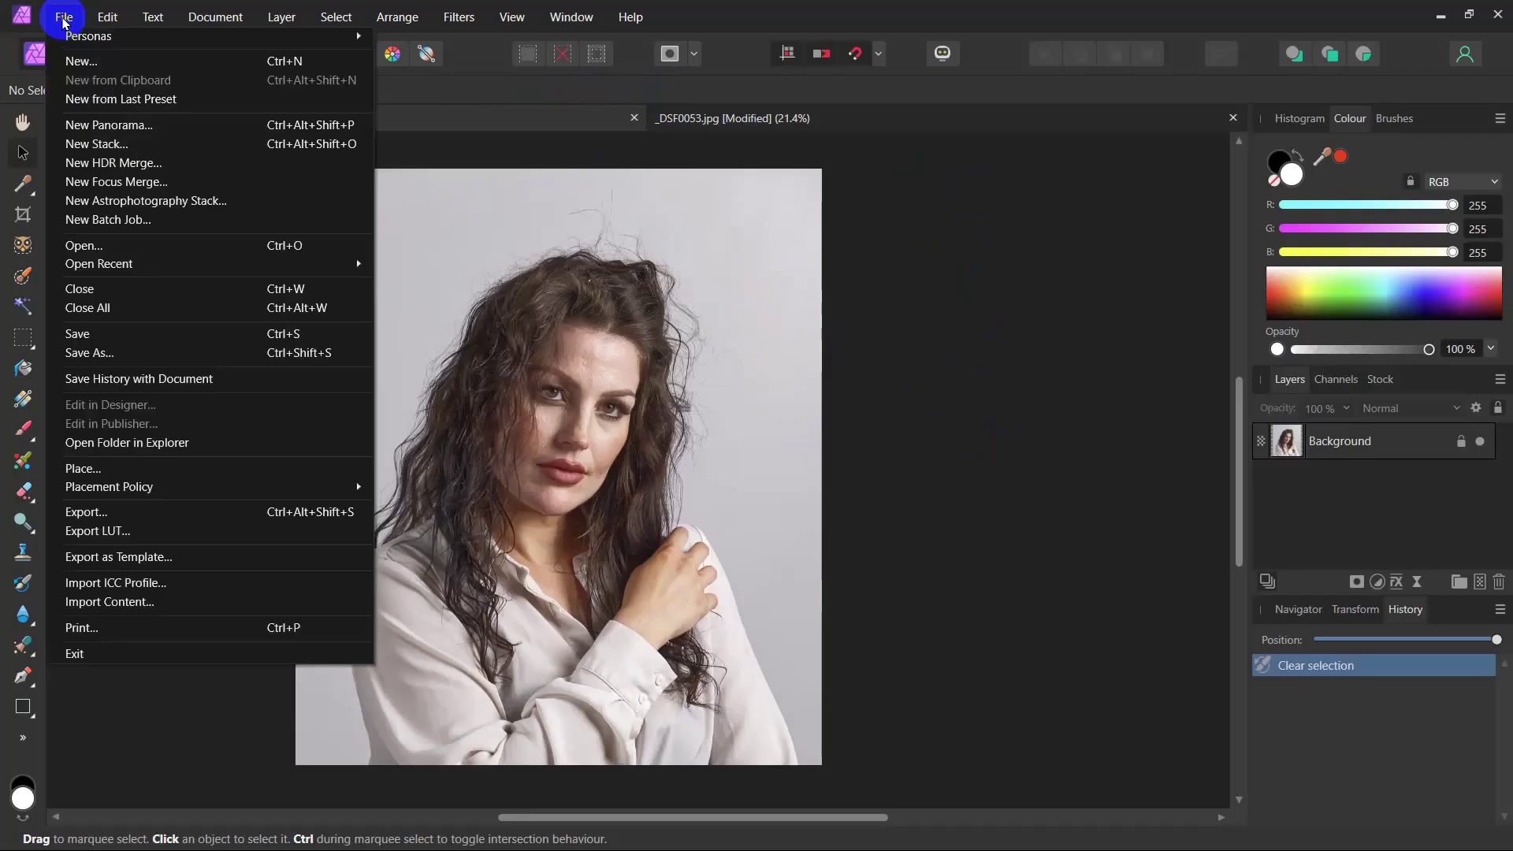
click(85, 473)
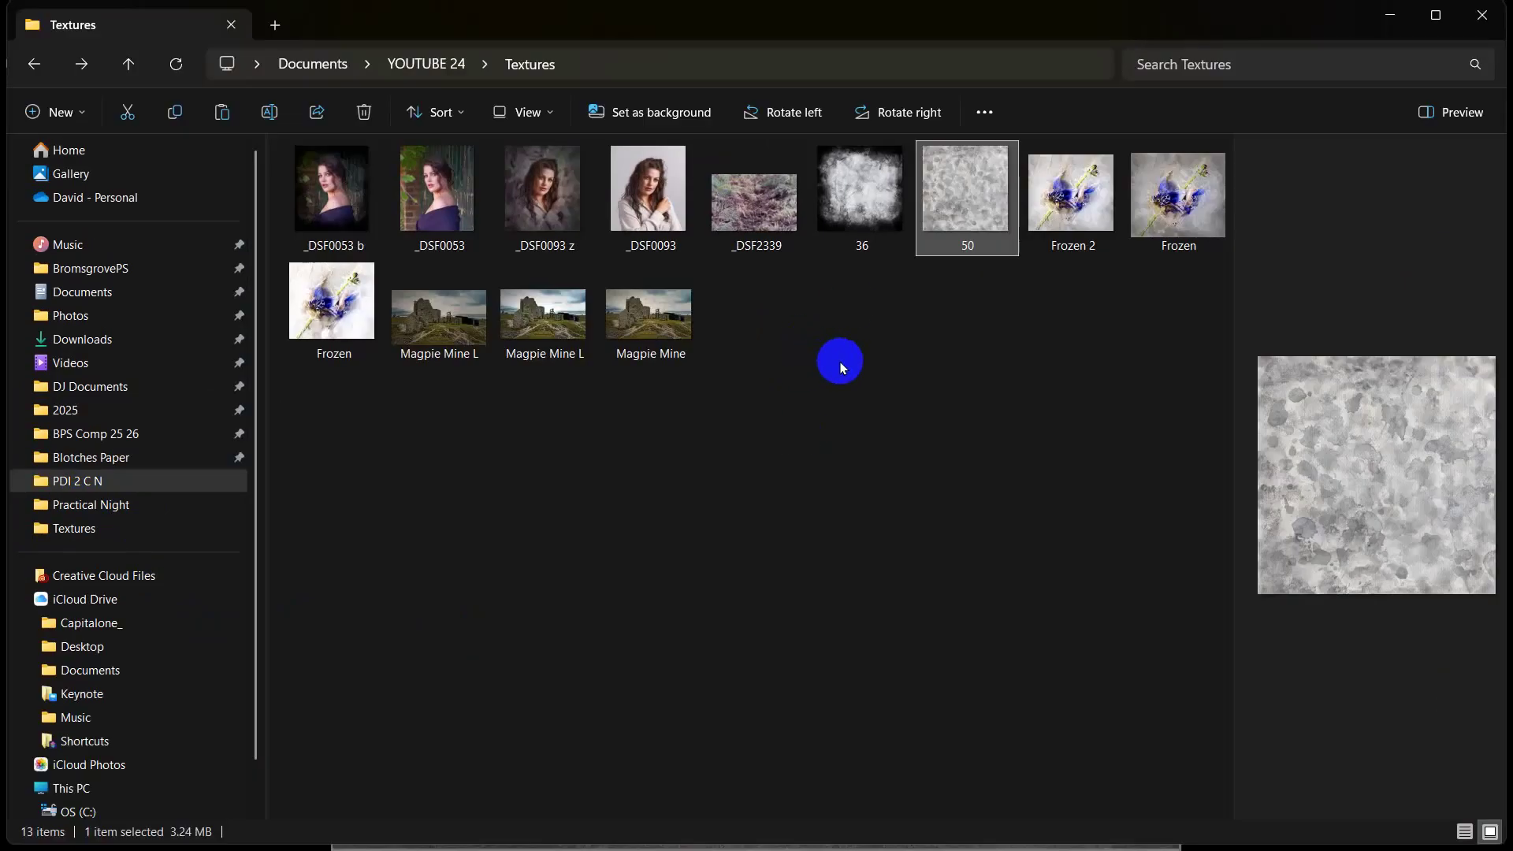
Switch to File Explorer and look through the Blotches Paper, Rust and Vegetation texture folders
click(905, 220)
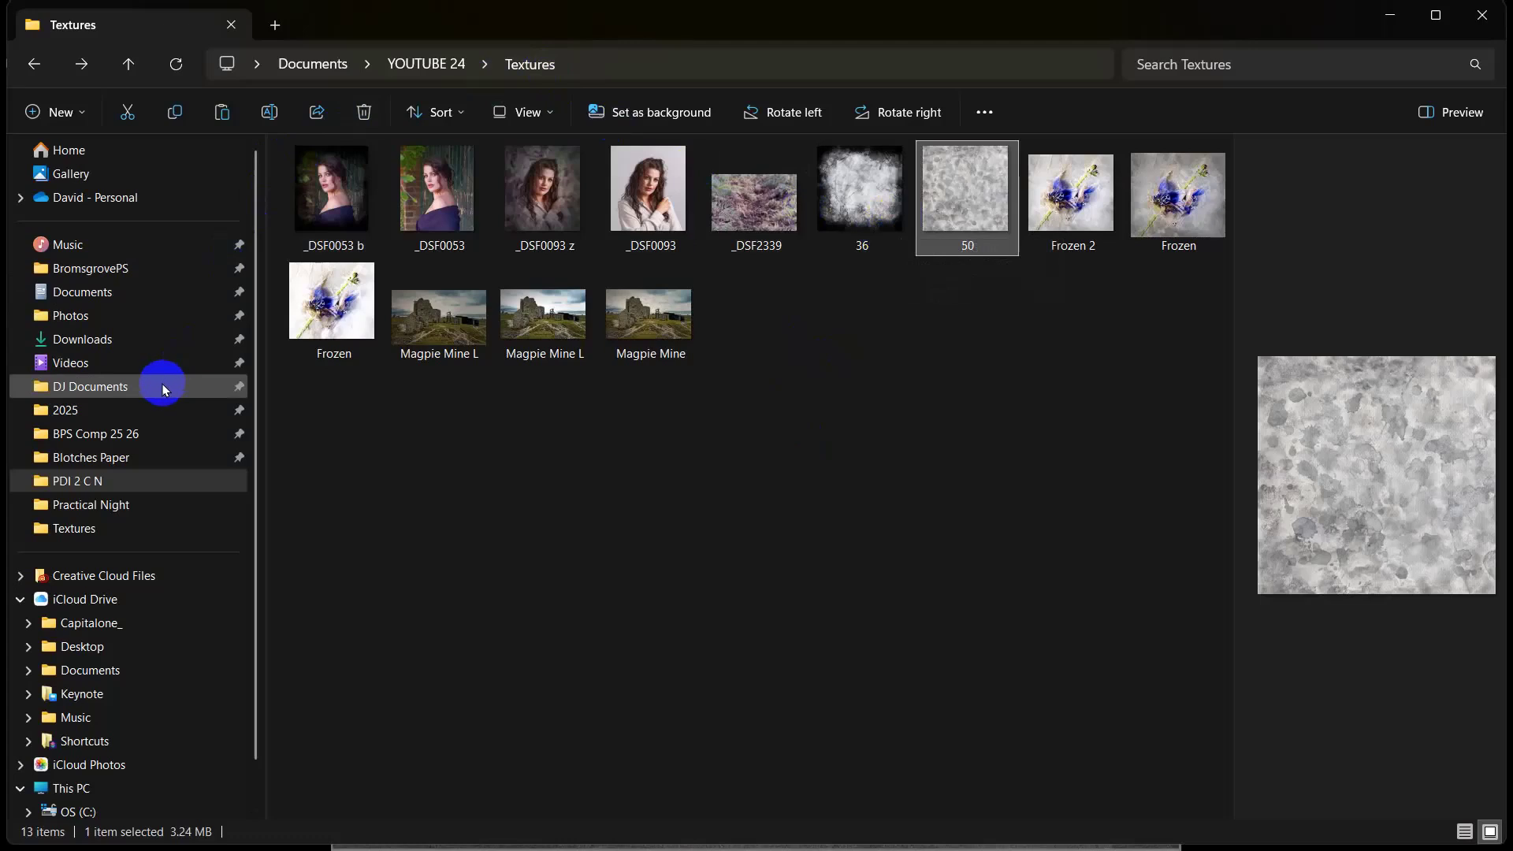
click(111, 461)
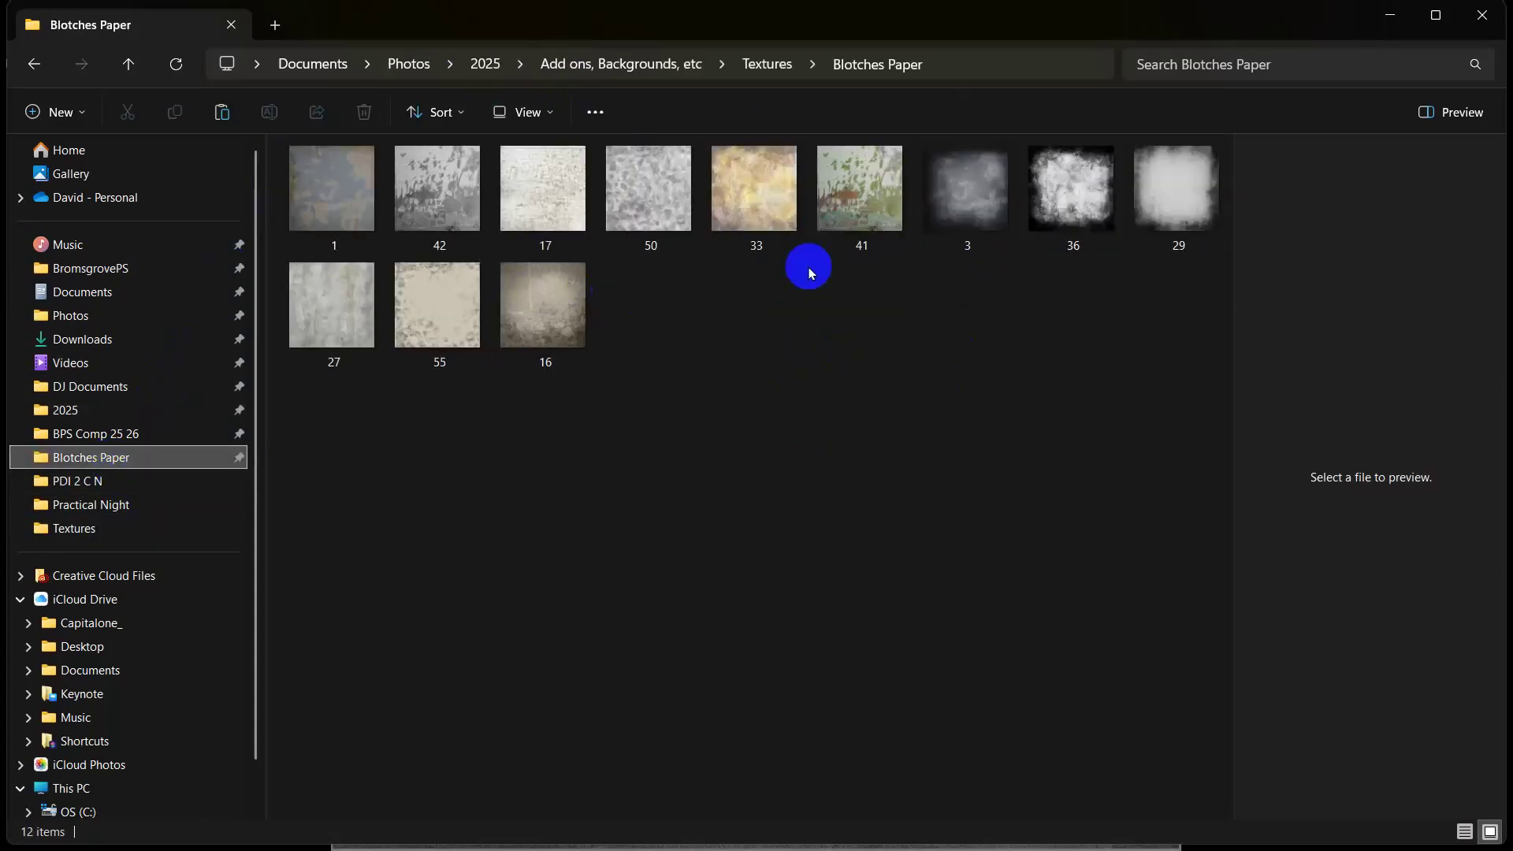
click(775, 70)
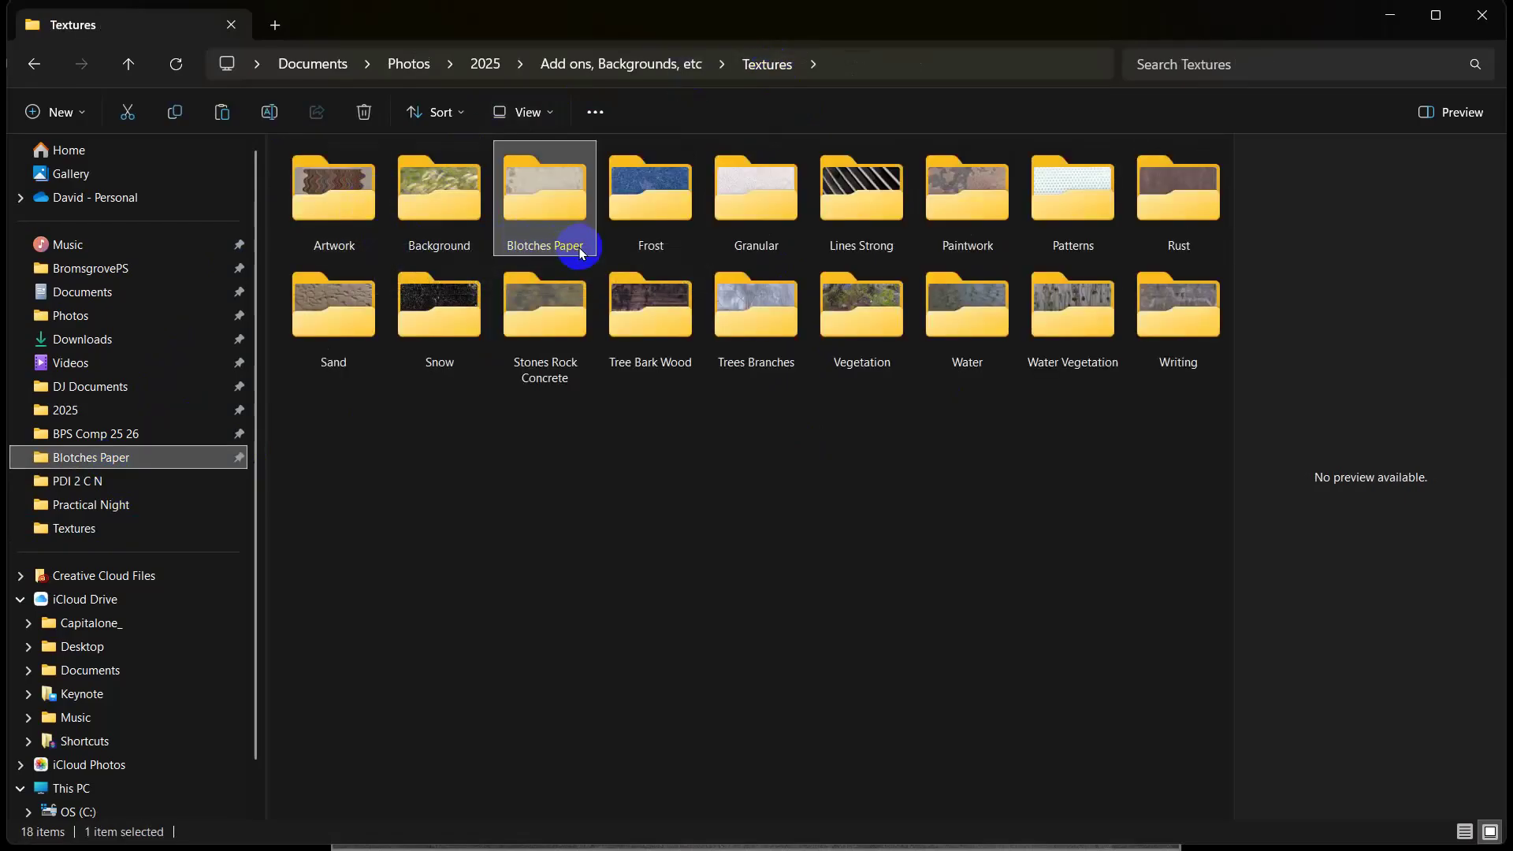
double_click(1168, 184)
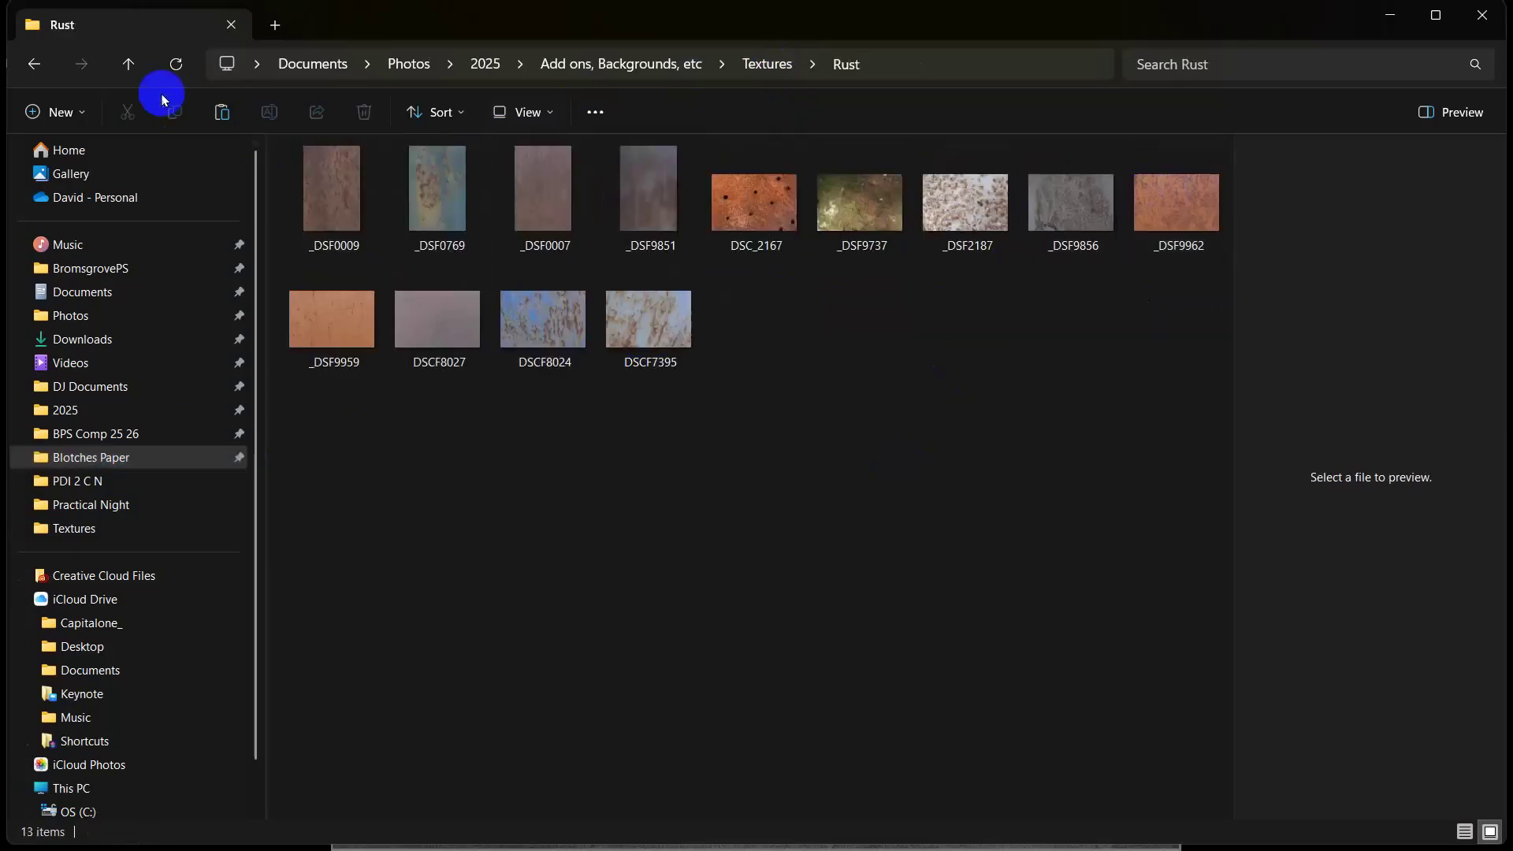
click(34, 64)
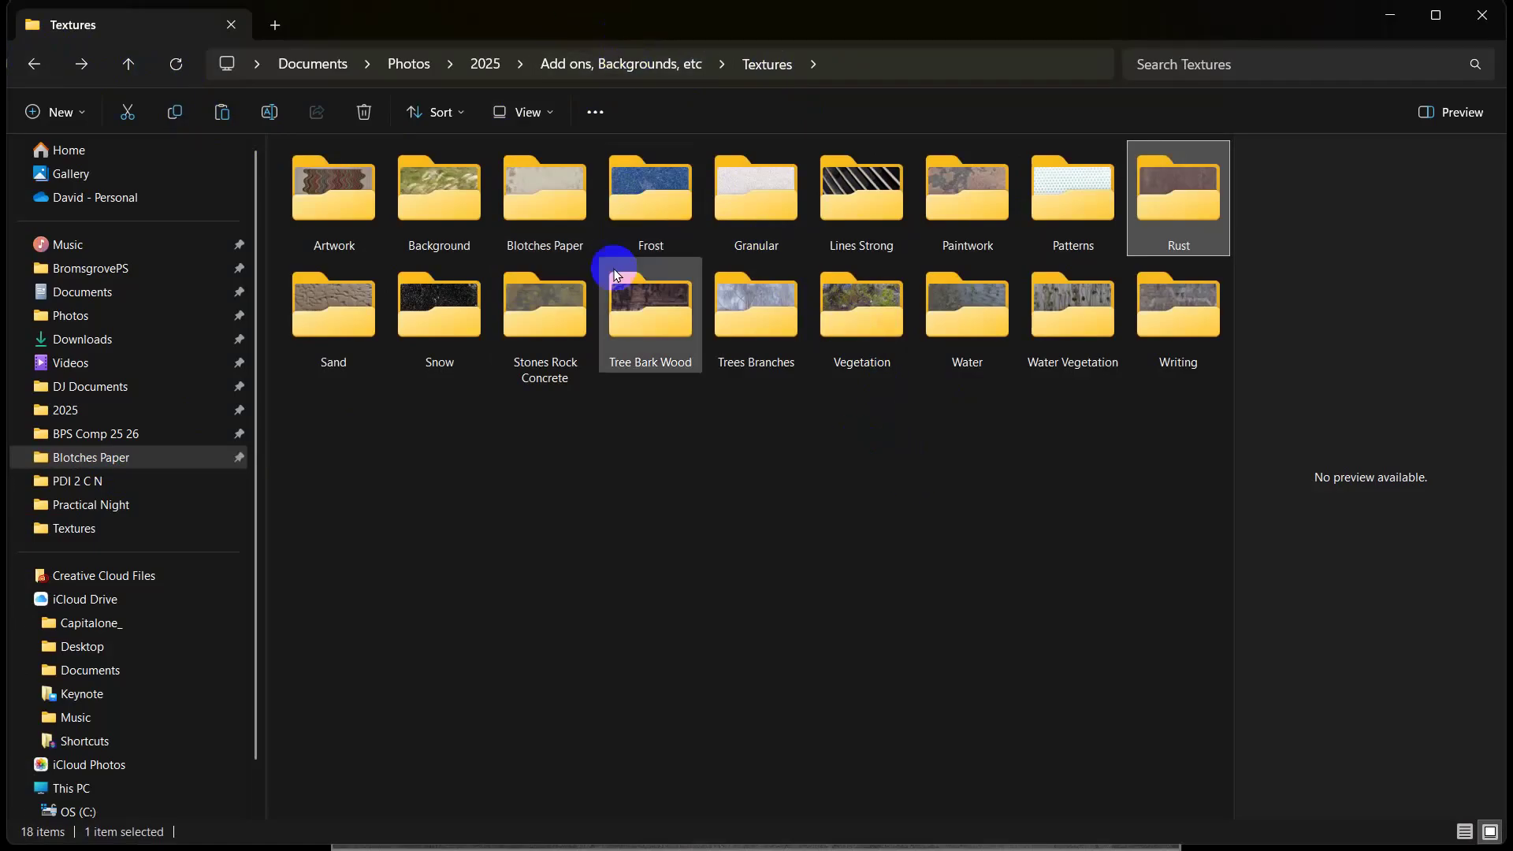
double_click(868, 334)
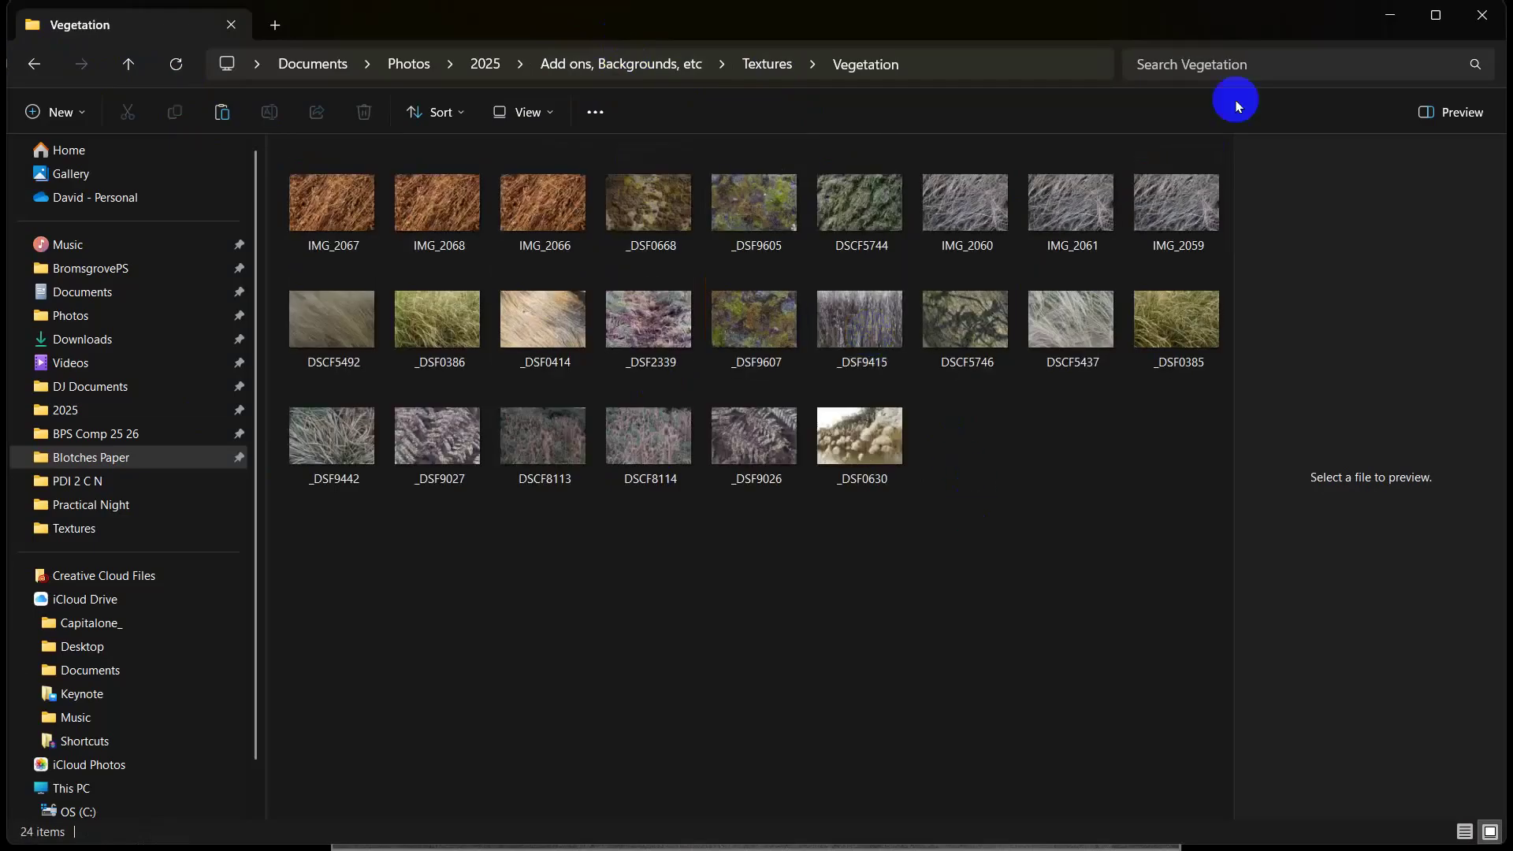
click(35, 64)
click(35, 63)
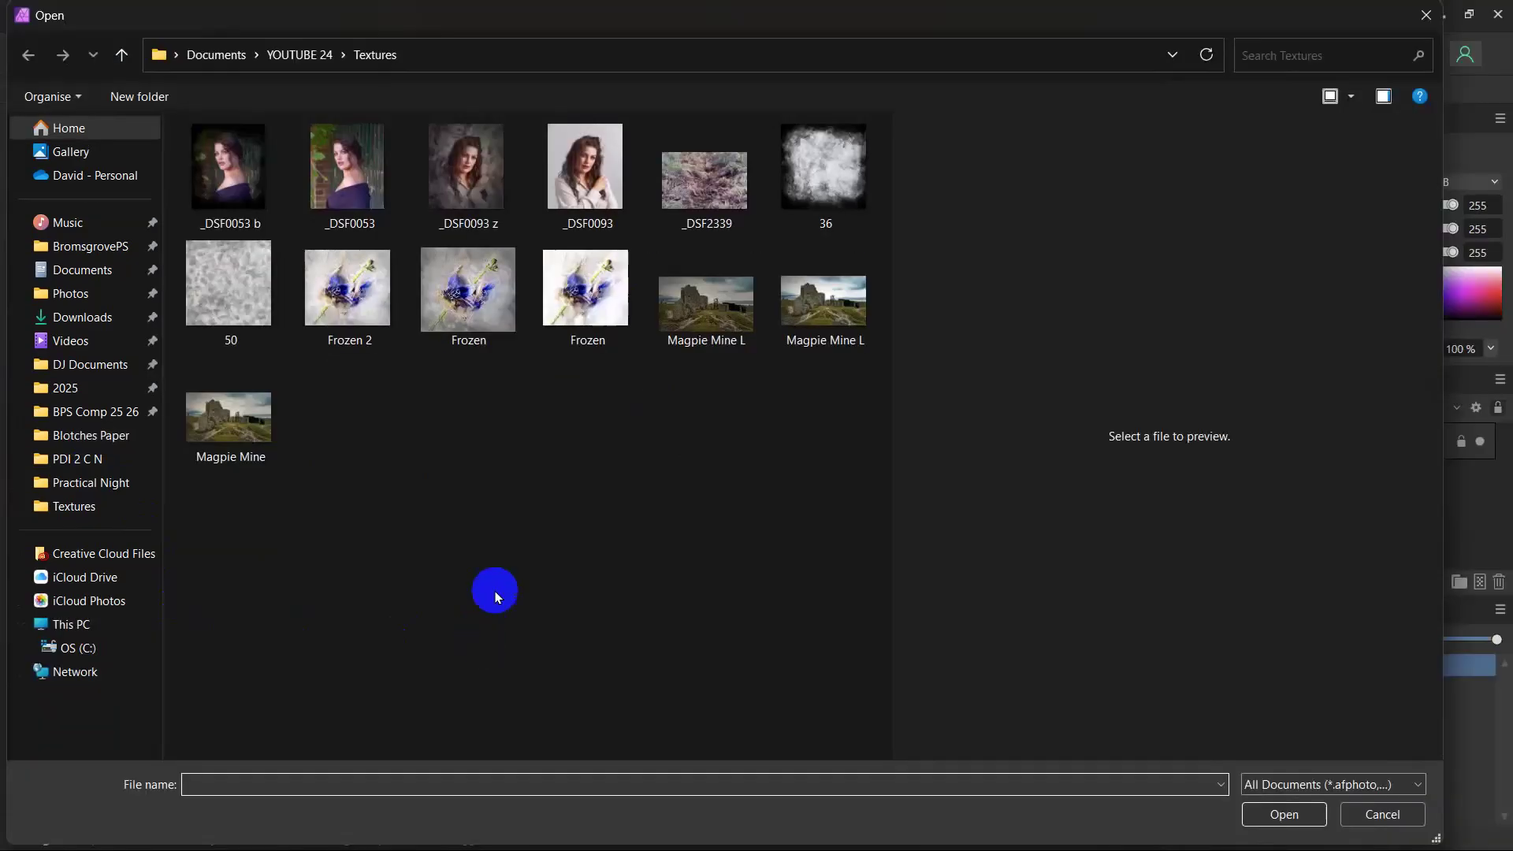
Place the _DSF2339 fern image over the portrait, turned a quarter turn clockwise and stretched to cover the whole canvas
click(716, 196)
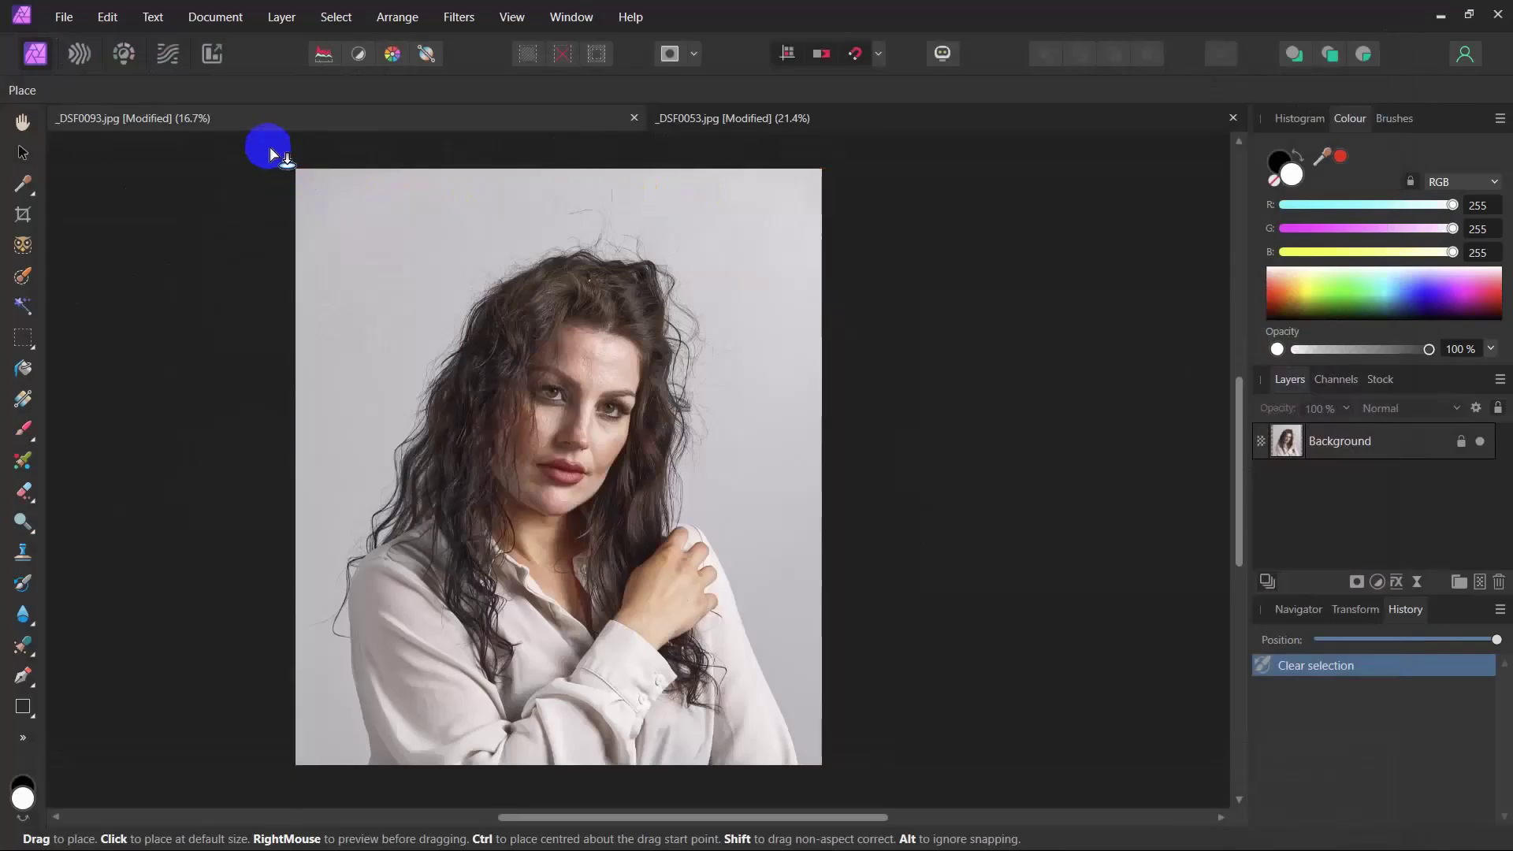
drag(270, 148, 798, 660)
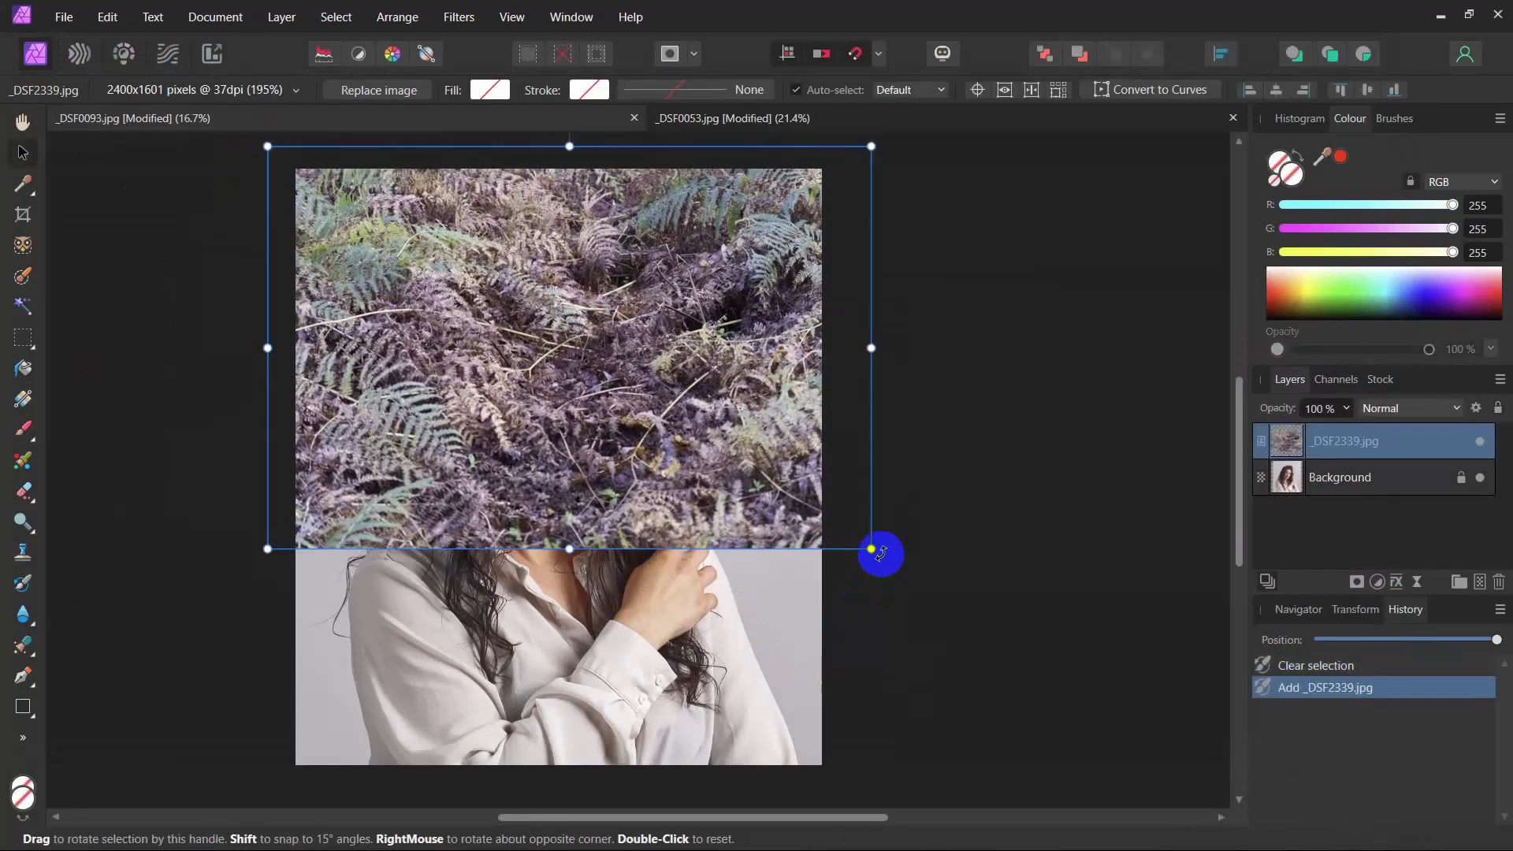
drag(880, 554, 210, 844)
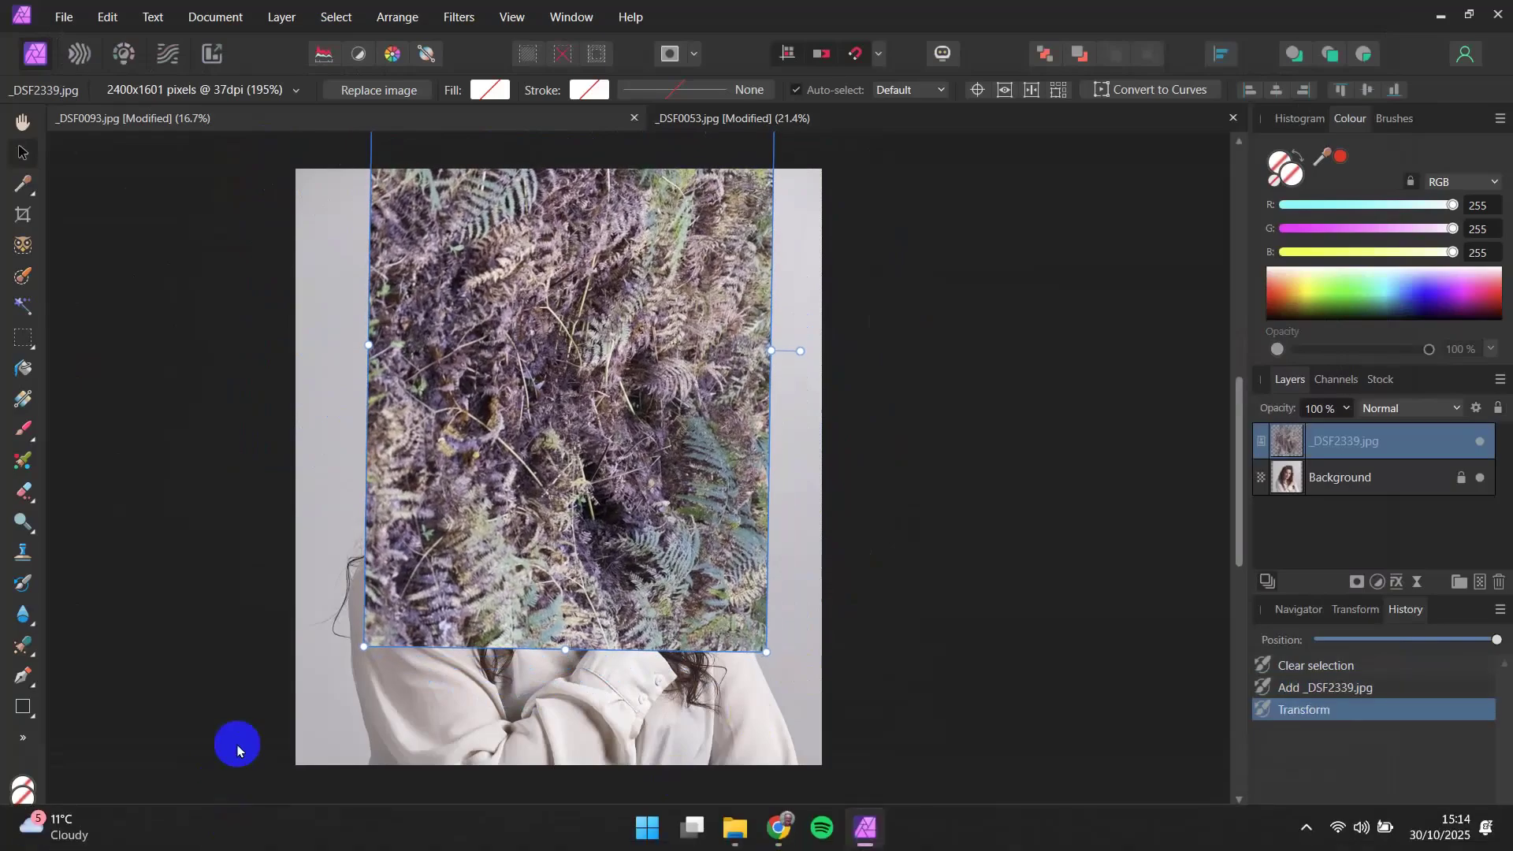
drag(364, 647, 272, 778)
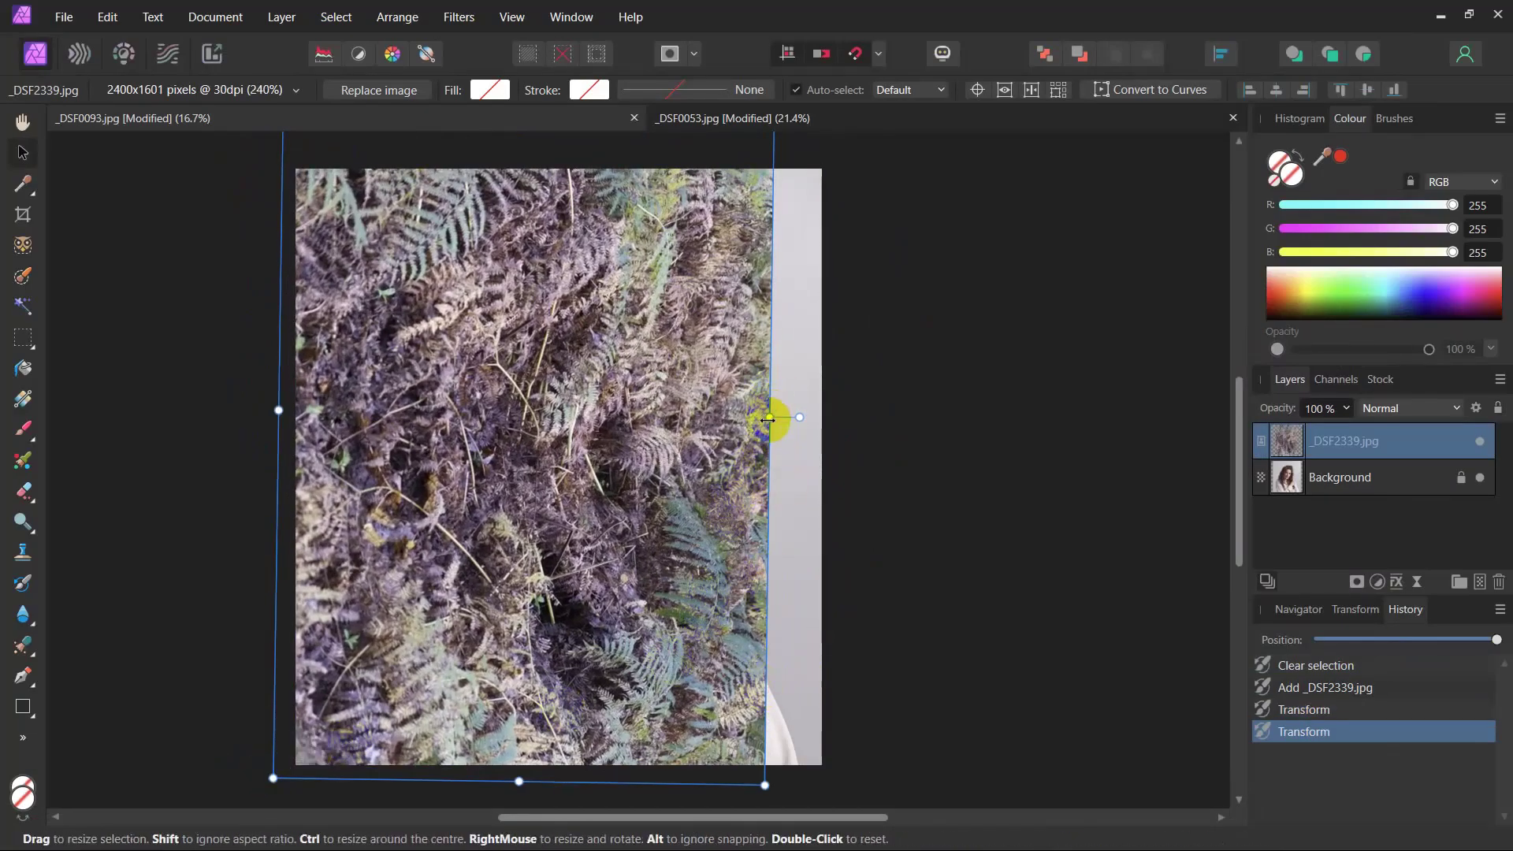
drag(767, 417, 828, 413)
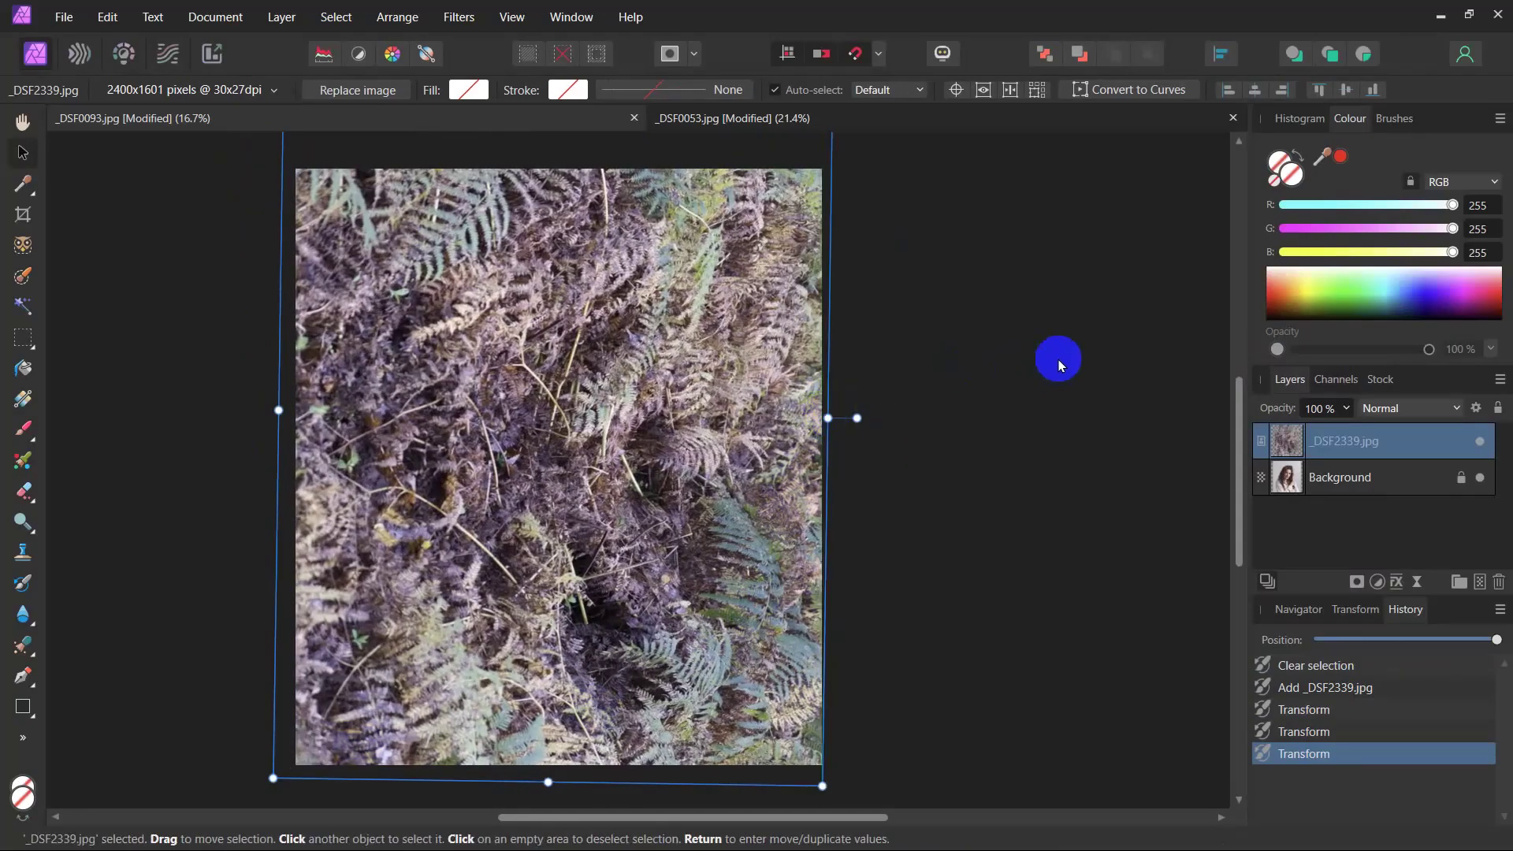
click(1068, 375)
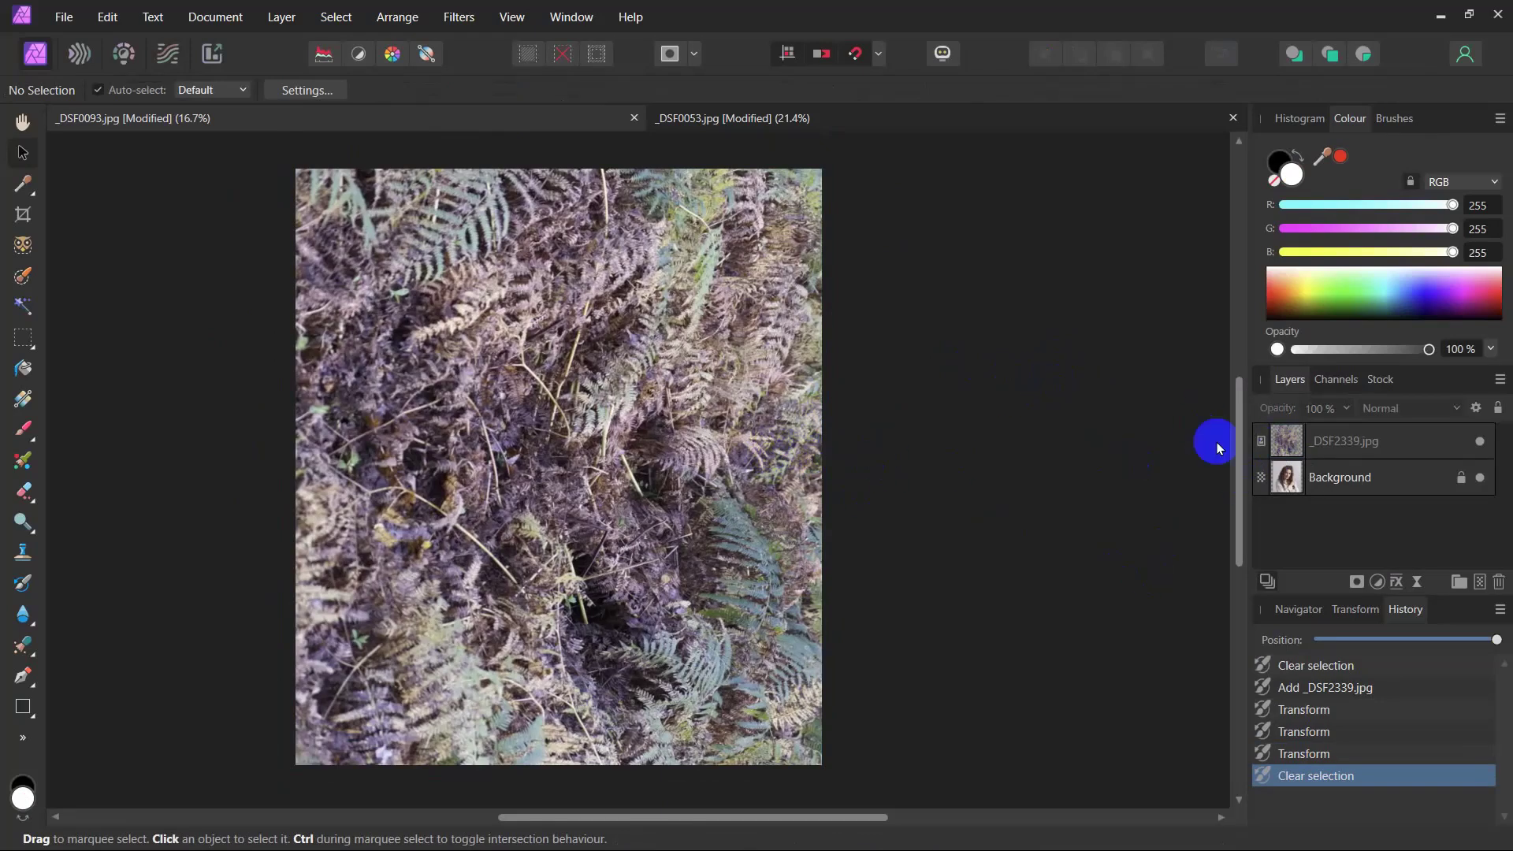
Set the _DSF2339.jpg layer's blend mode to Darken and try lower opacities, leaving it at 100 %
click(1330, 444)
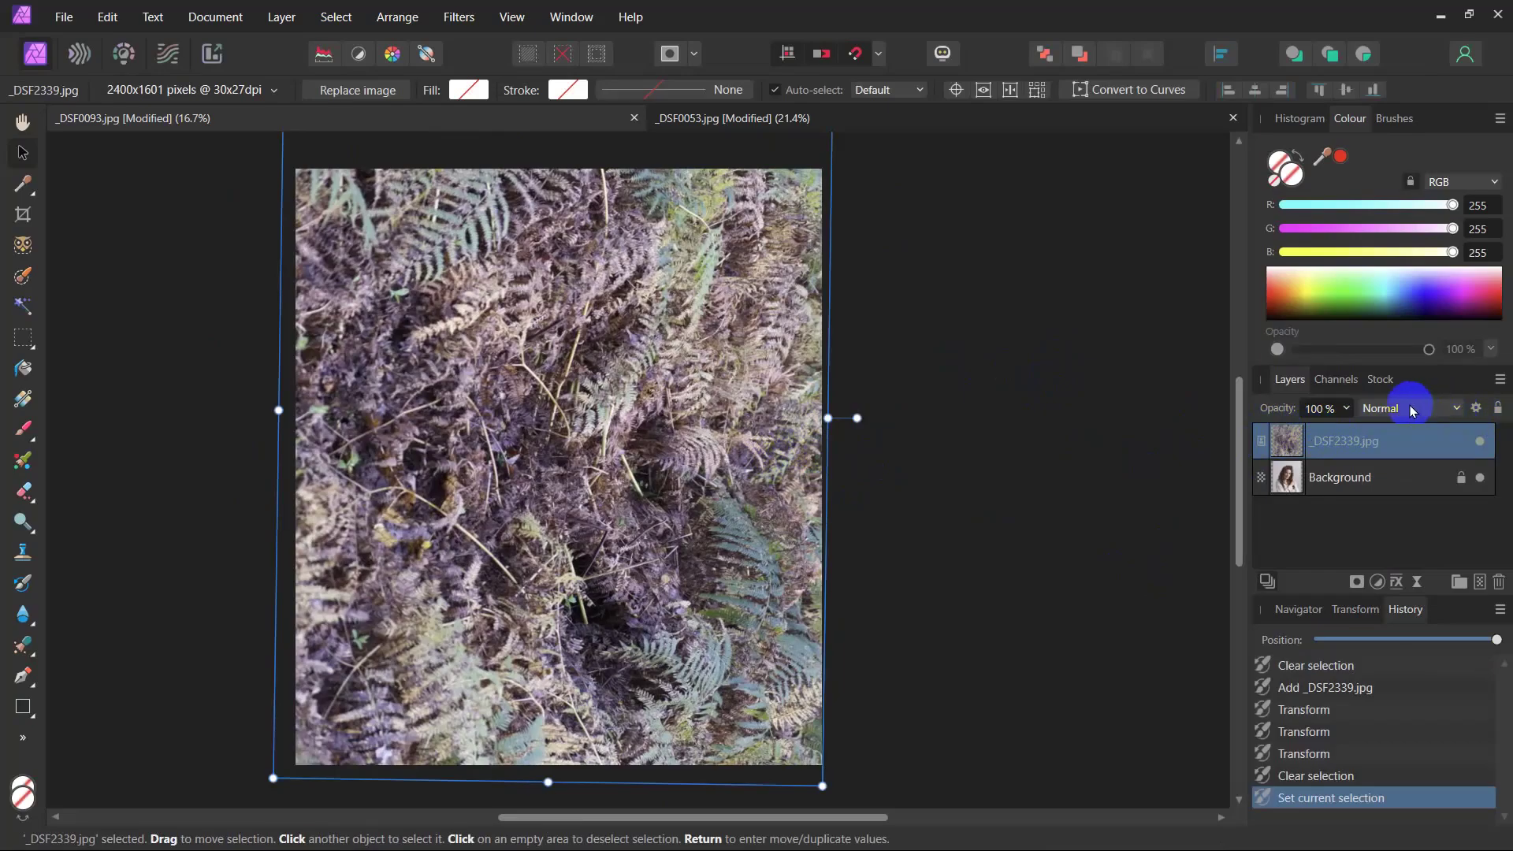
click(1459, 410)
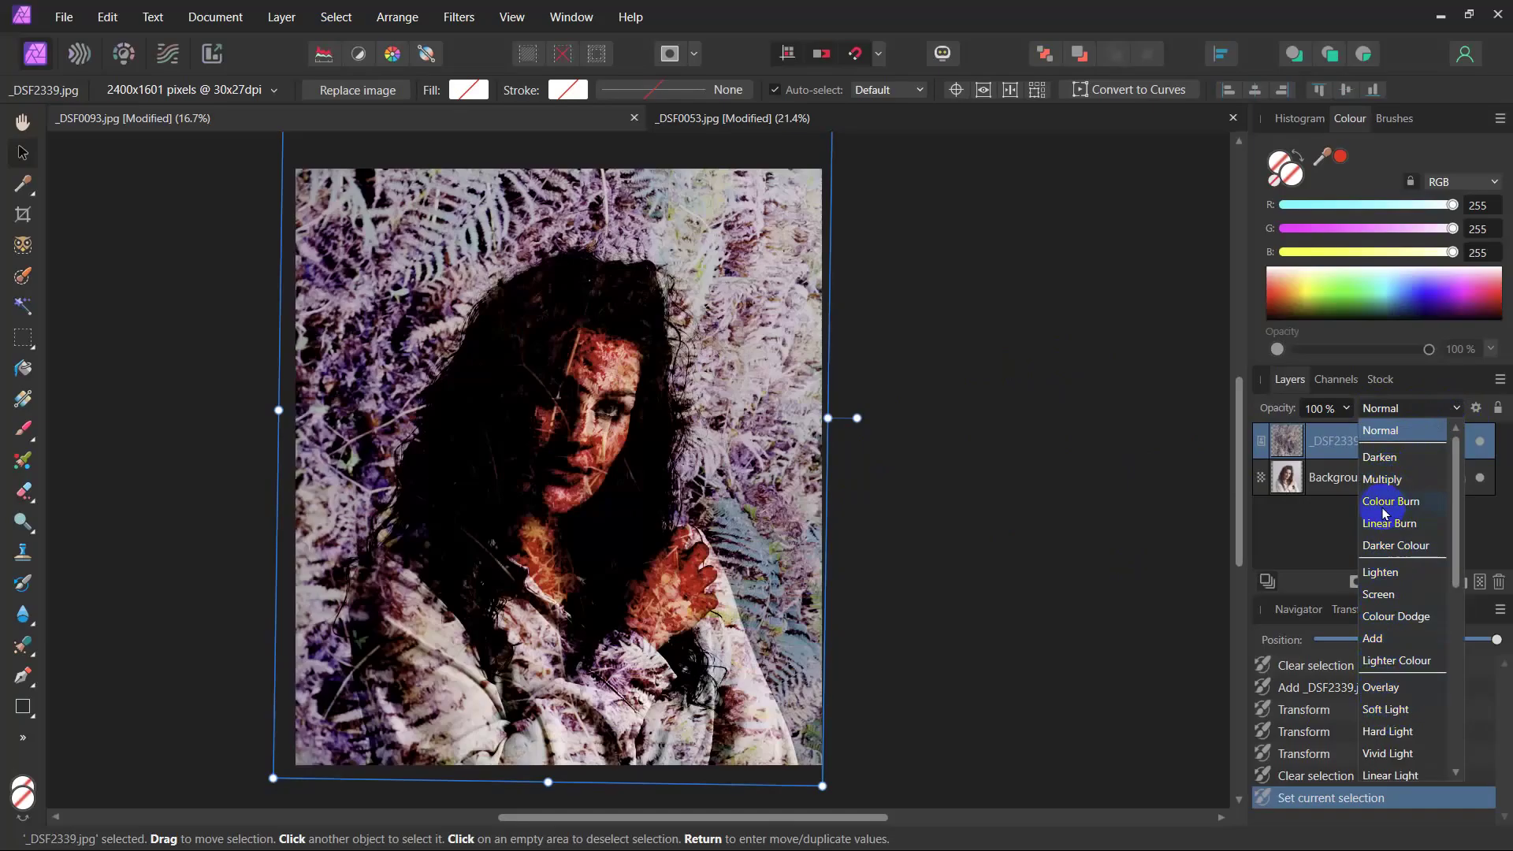
click(1381, 459)
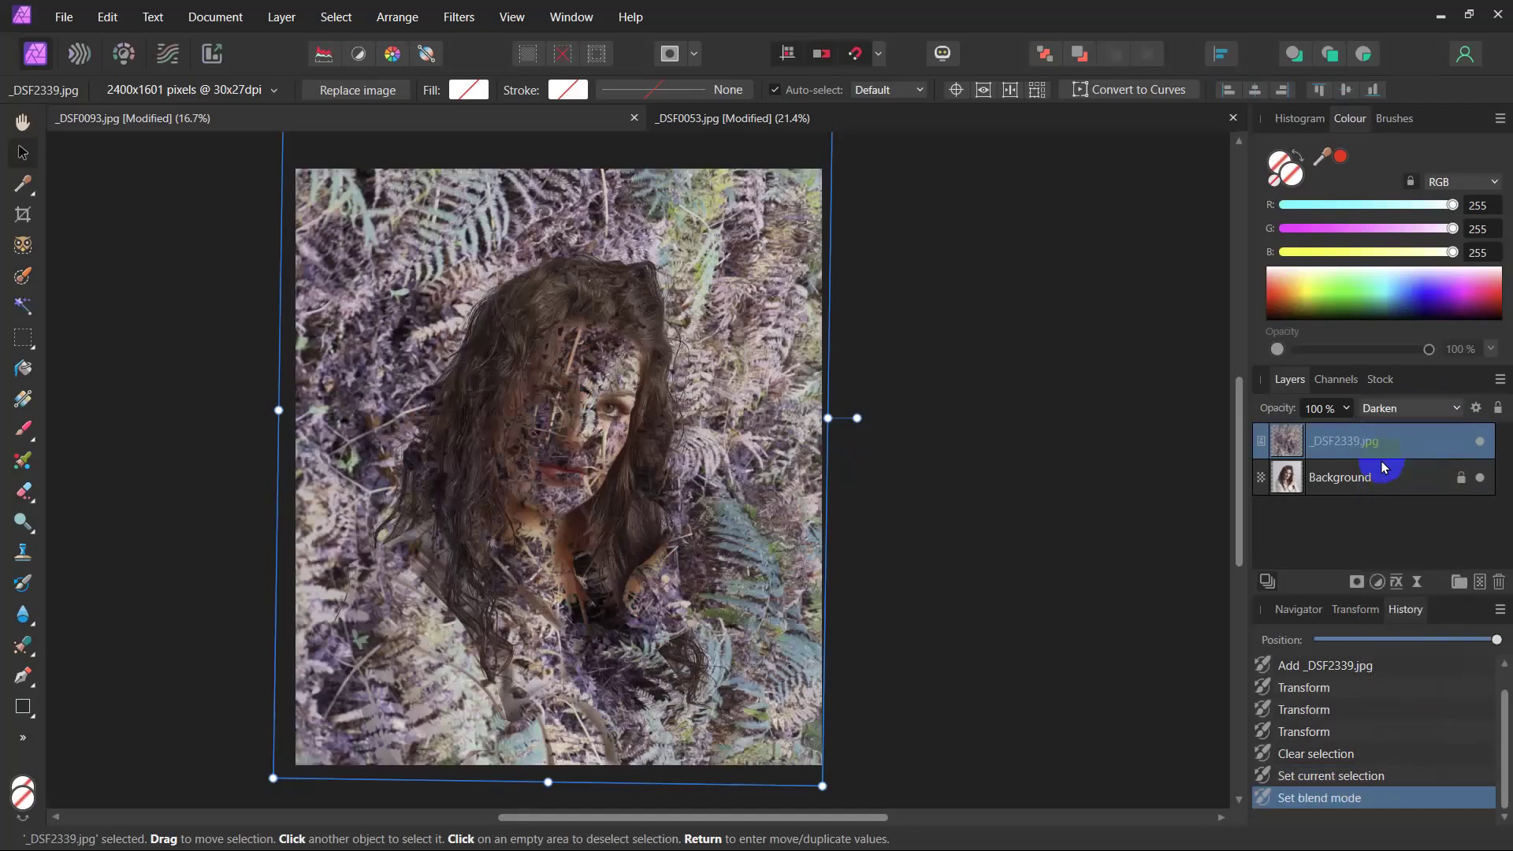
click(1350, 411)
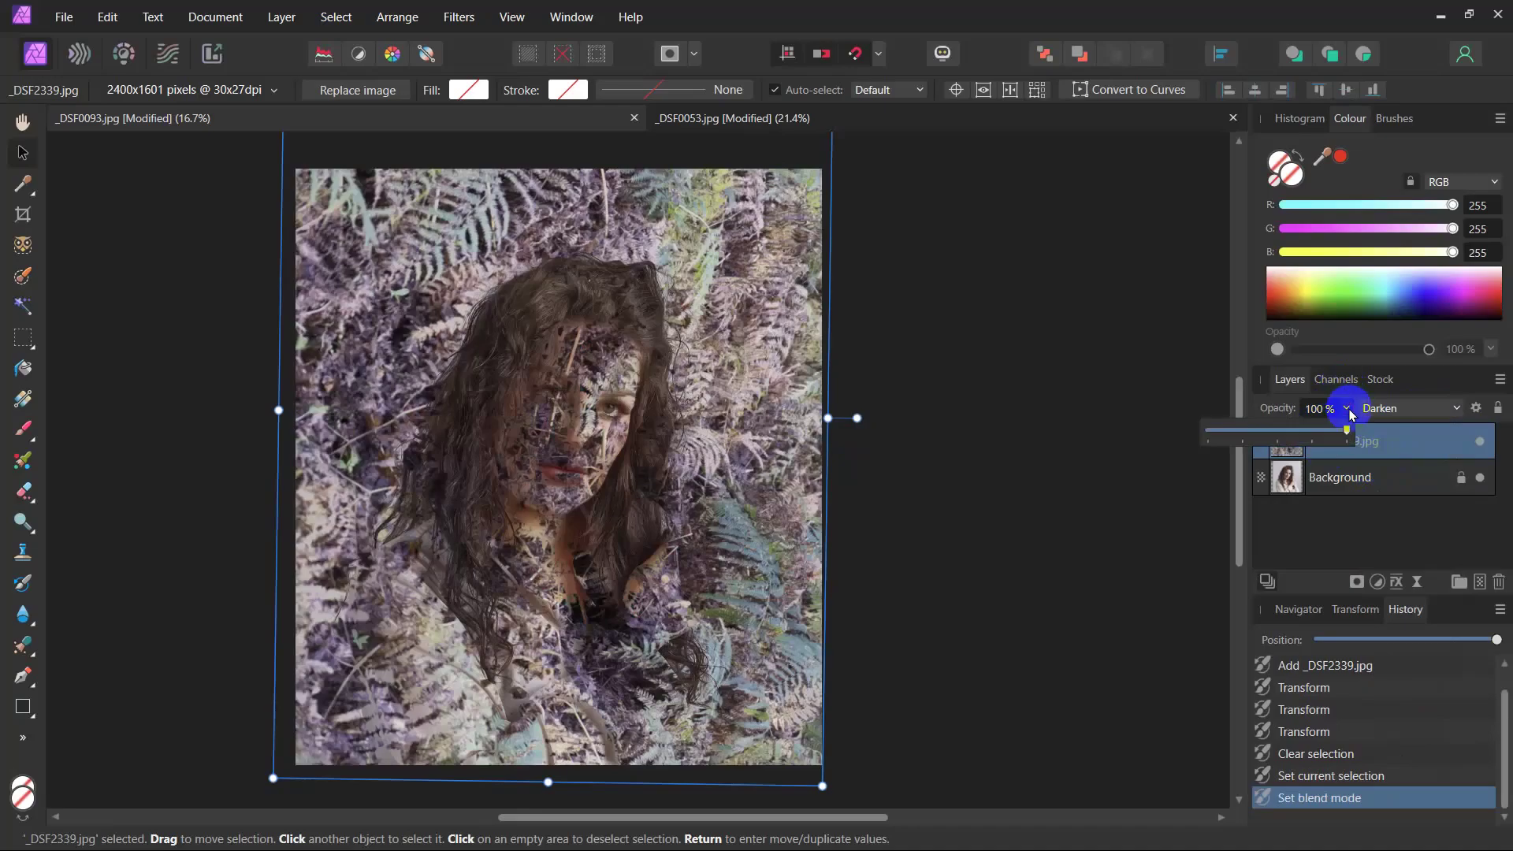
drag(1348, 432, 1431, 428)
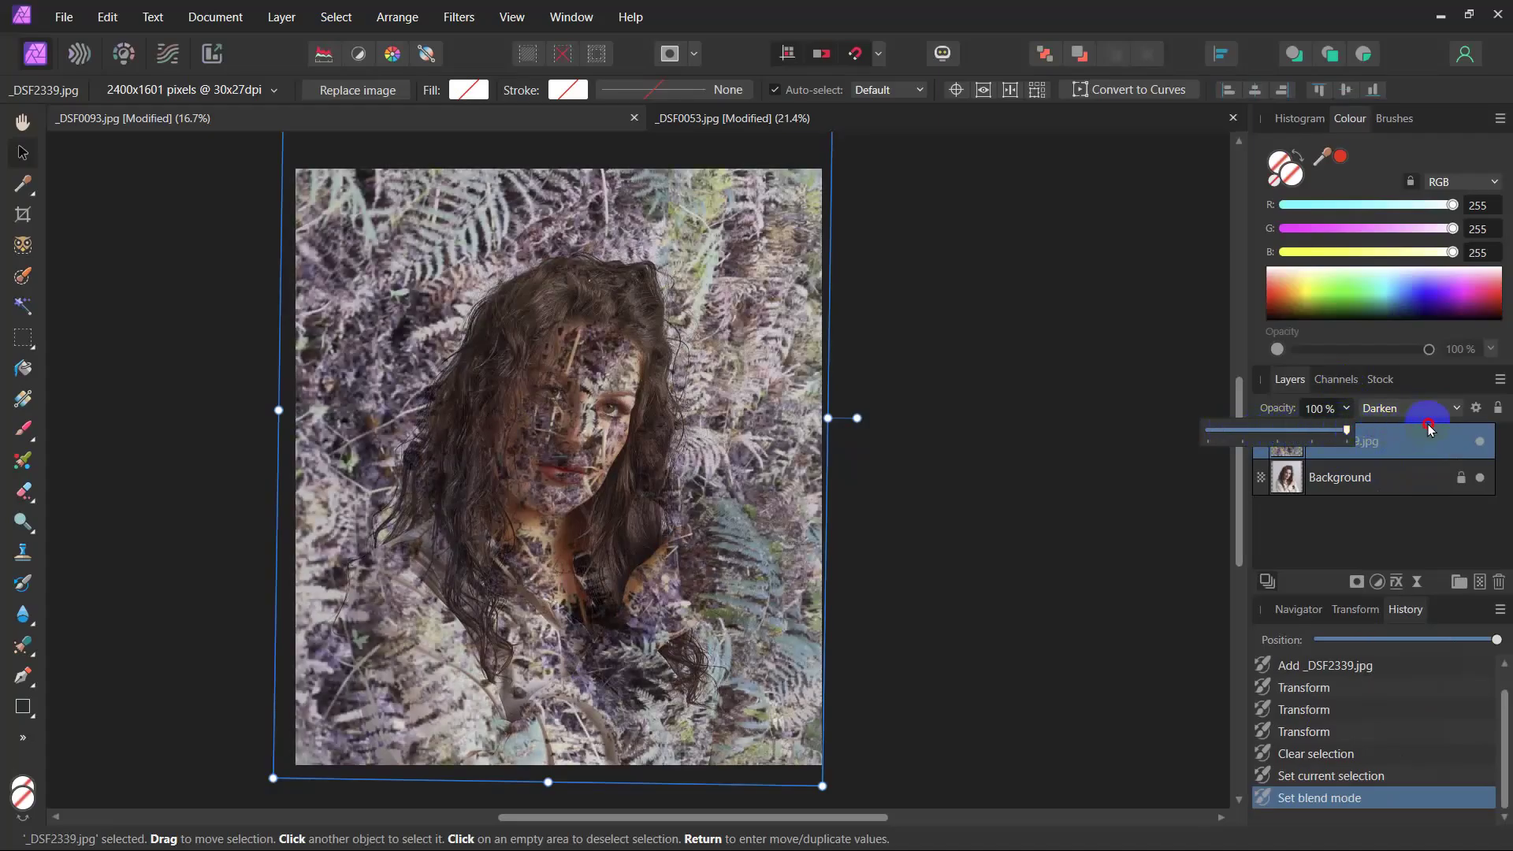
Lock the _DSF2339.jpg layer and unlock it again
double_click(1385, 441)
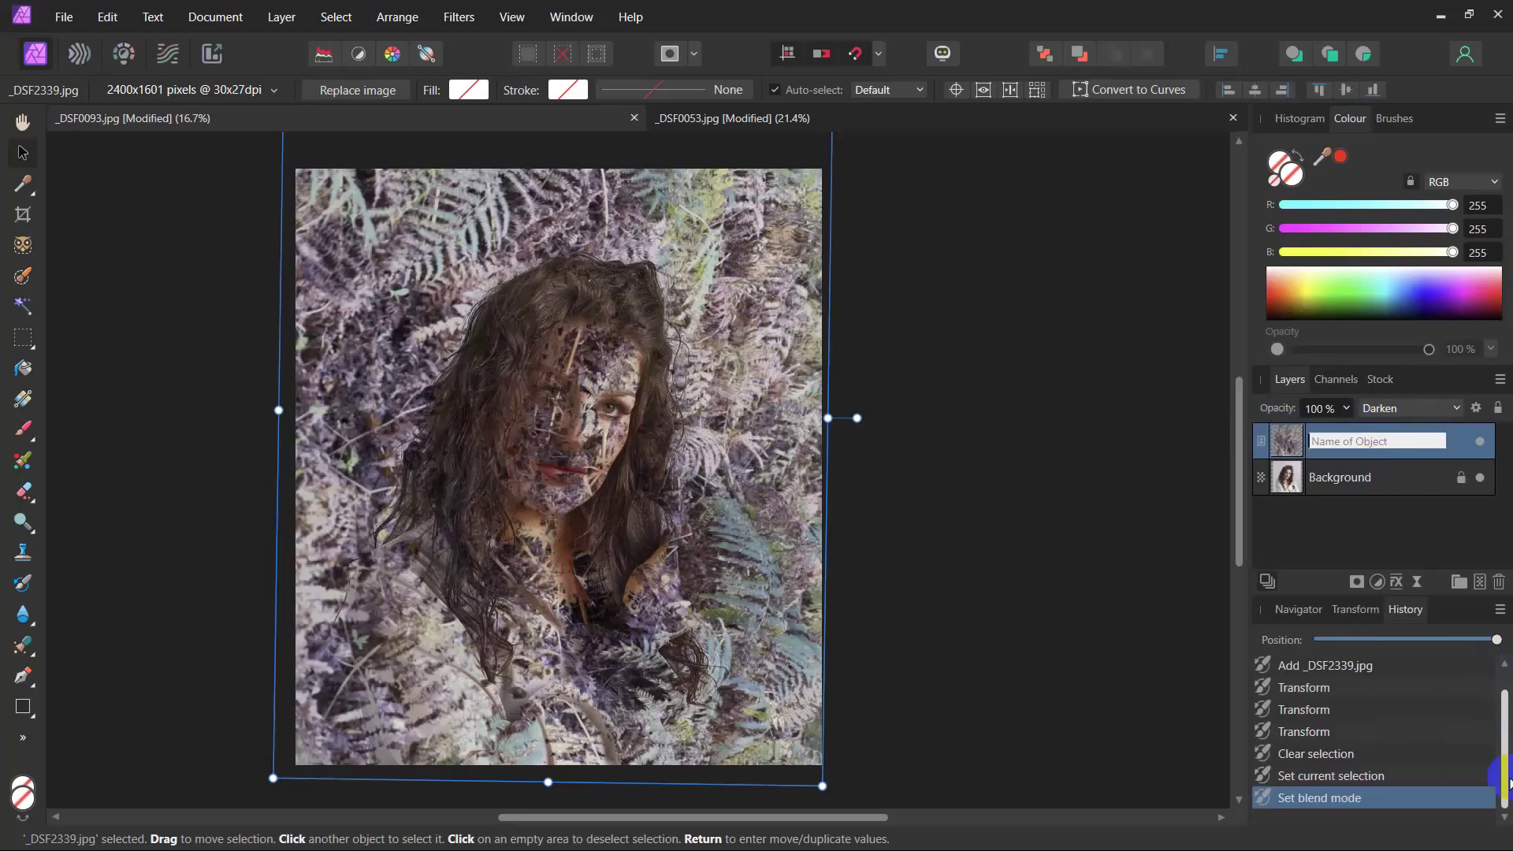
click(1460, 441)
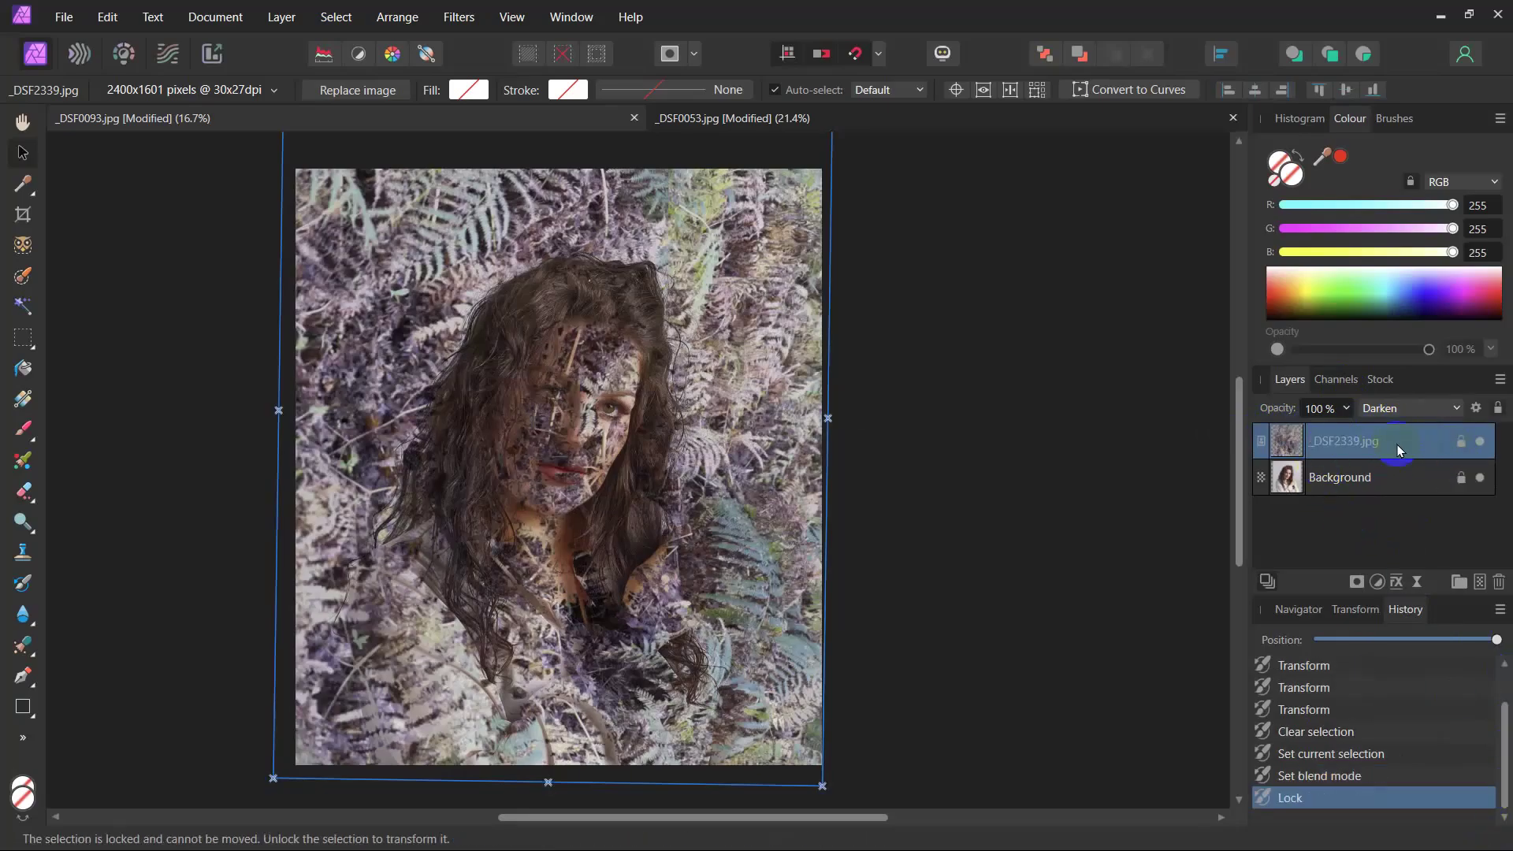
click(1460, 441)
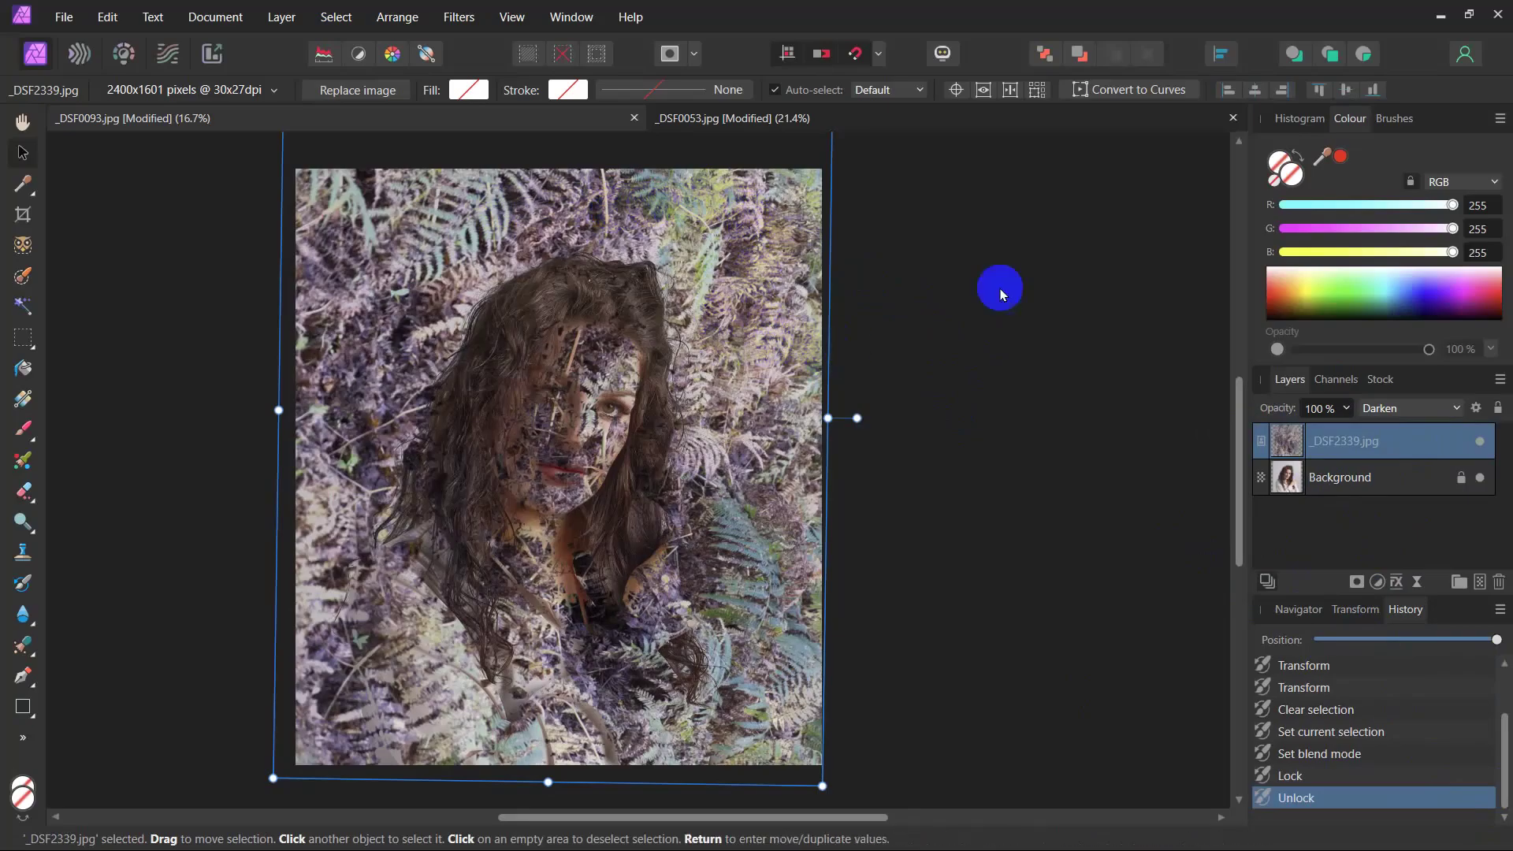
With no layer selected, add a live Gaussian Blur filter with Preserve Alpha enabled and a radius of 32.3 px
drag(1281, 442, 1317, 476)
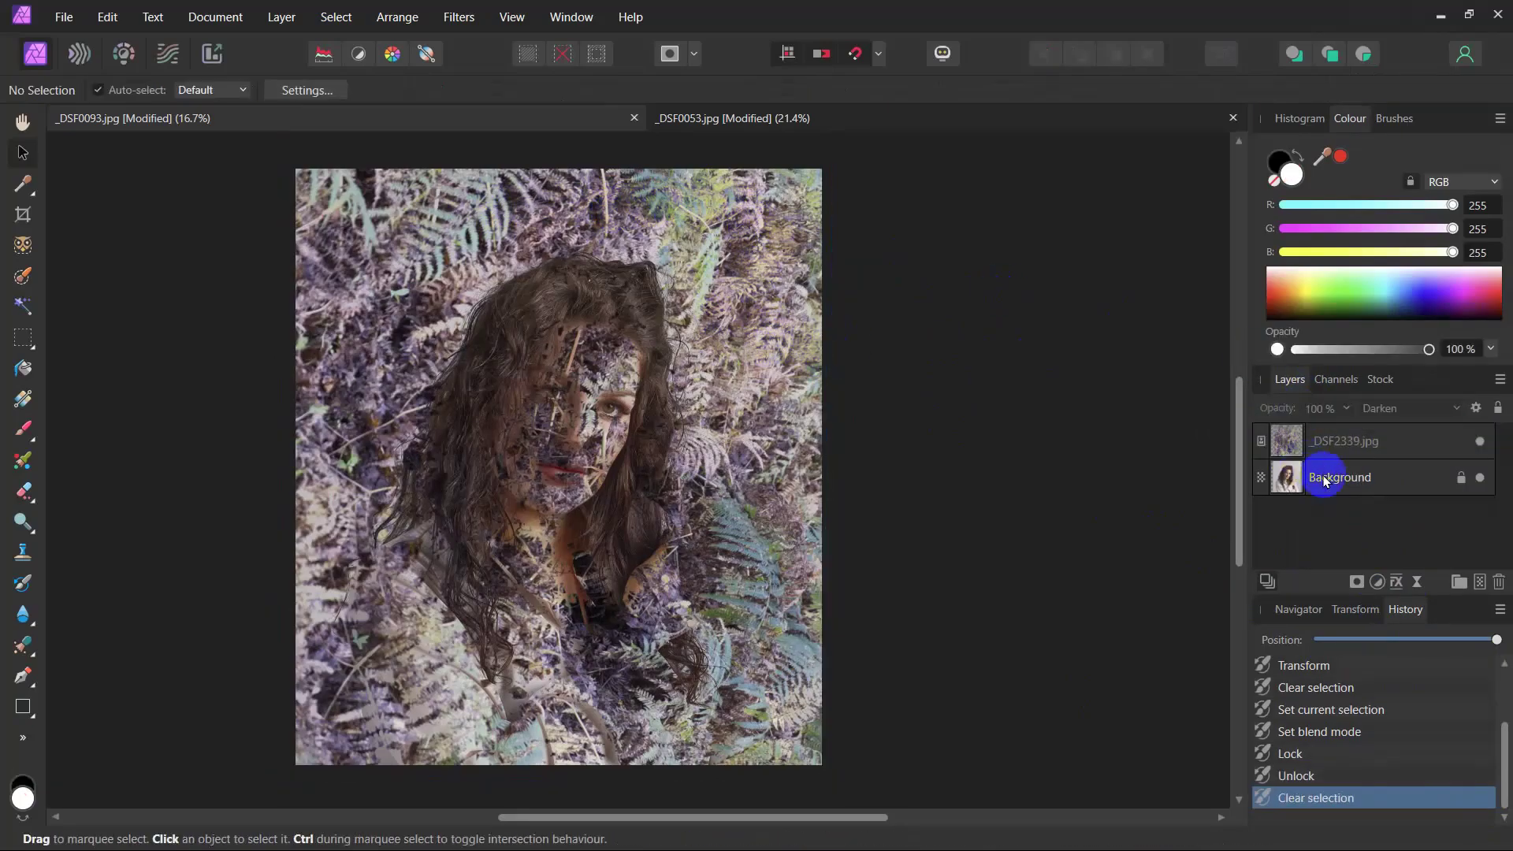
click(1418, 583)
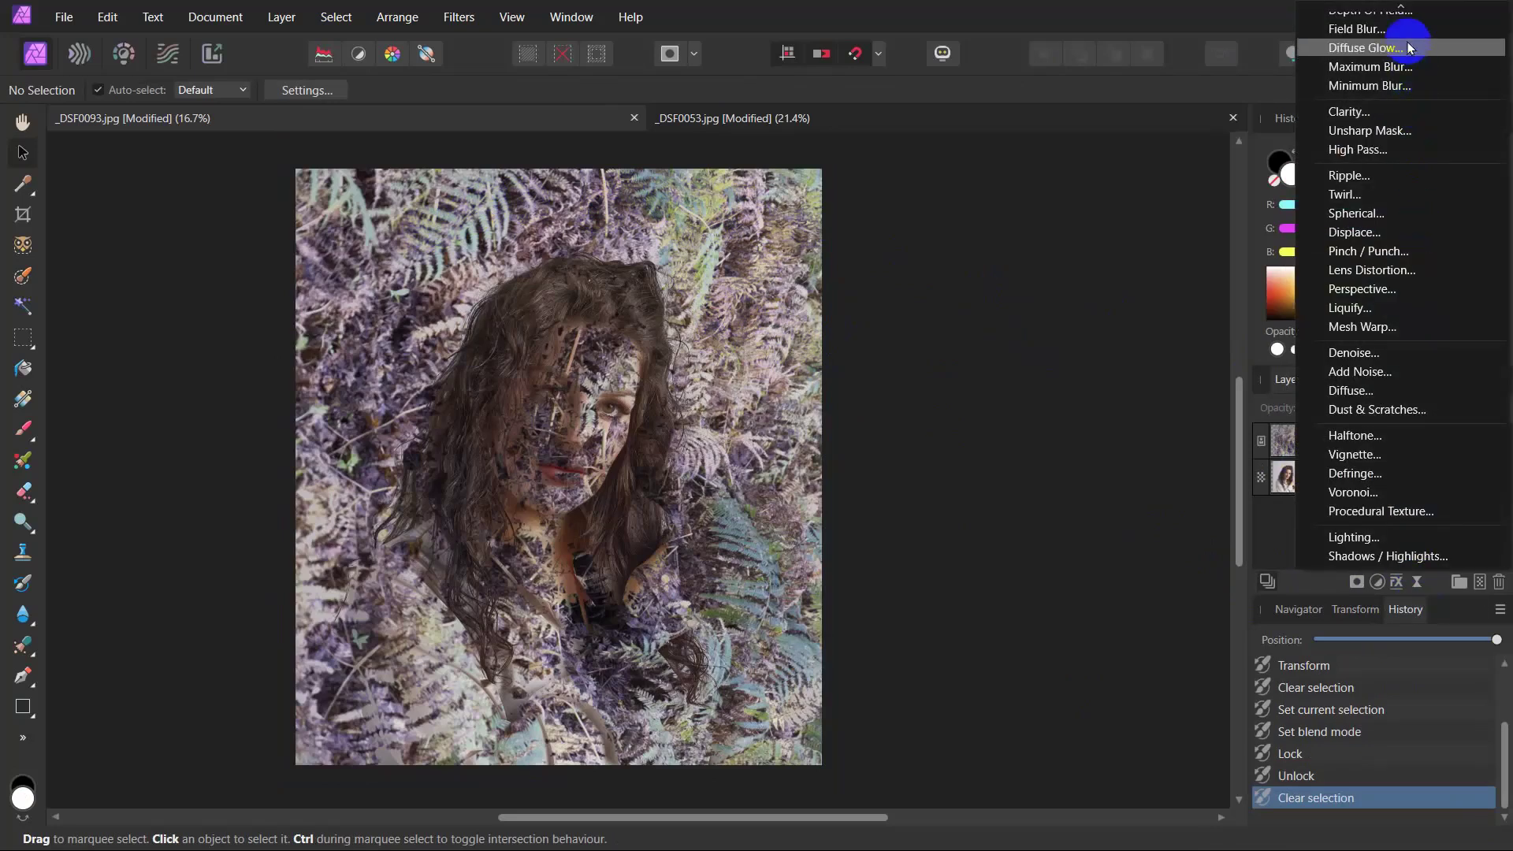
mouse_move(1403, 11)
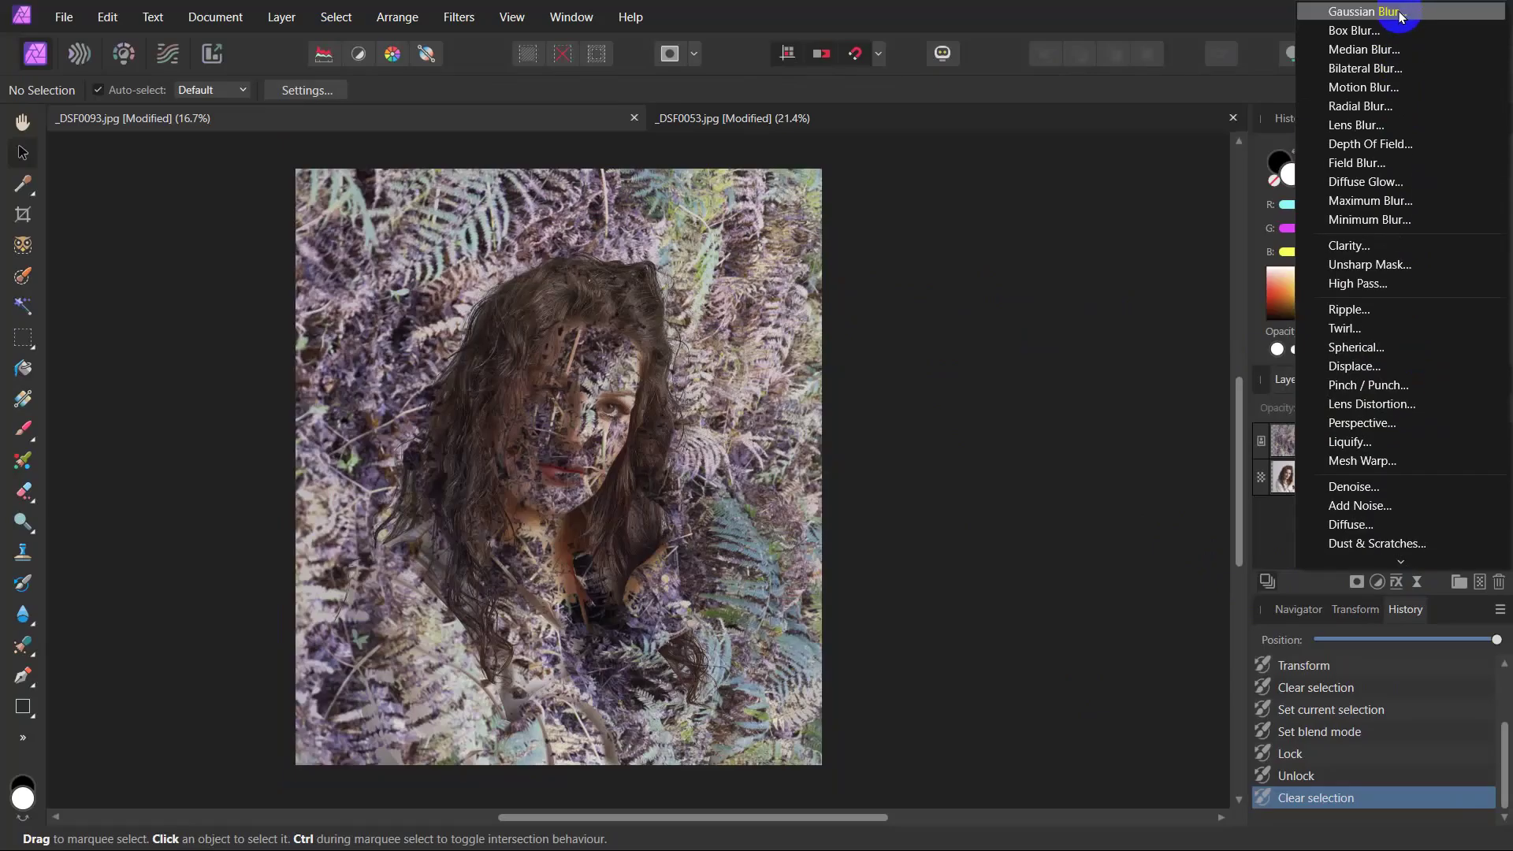
click(1400, 15)
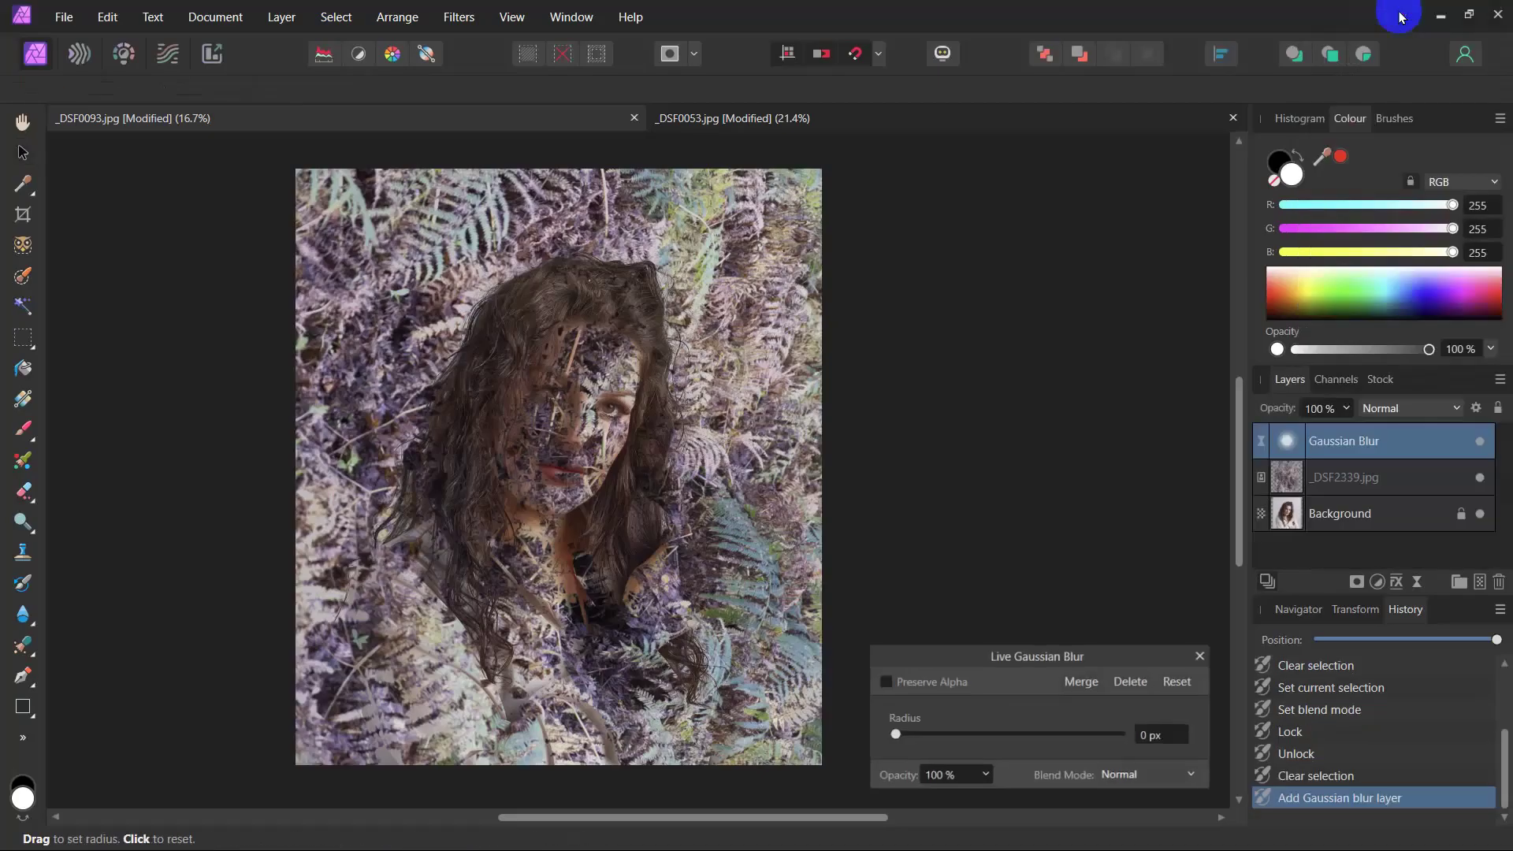
click(885, 683)
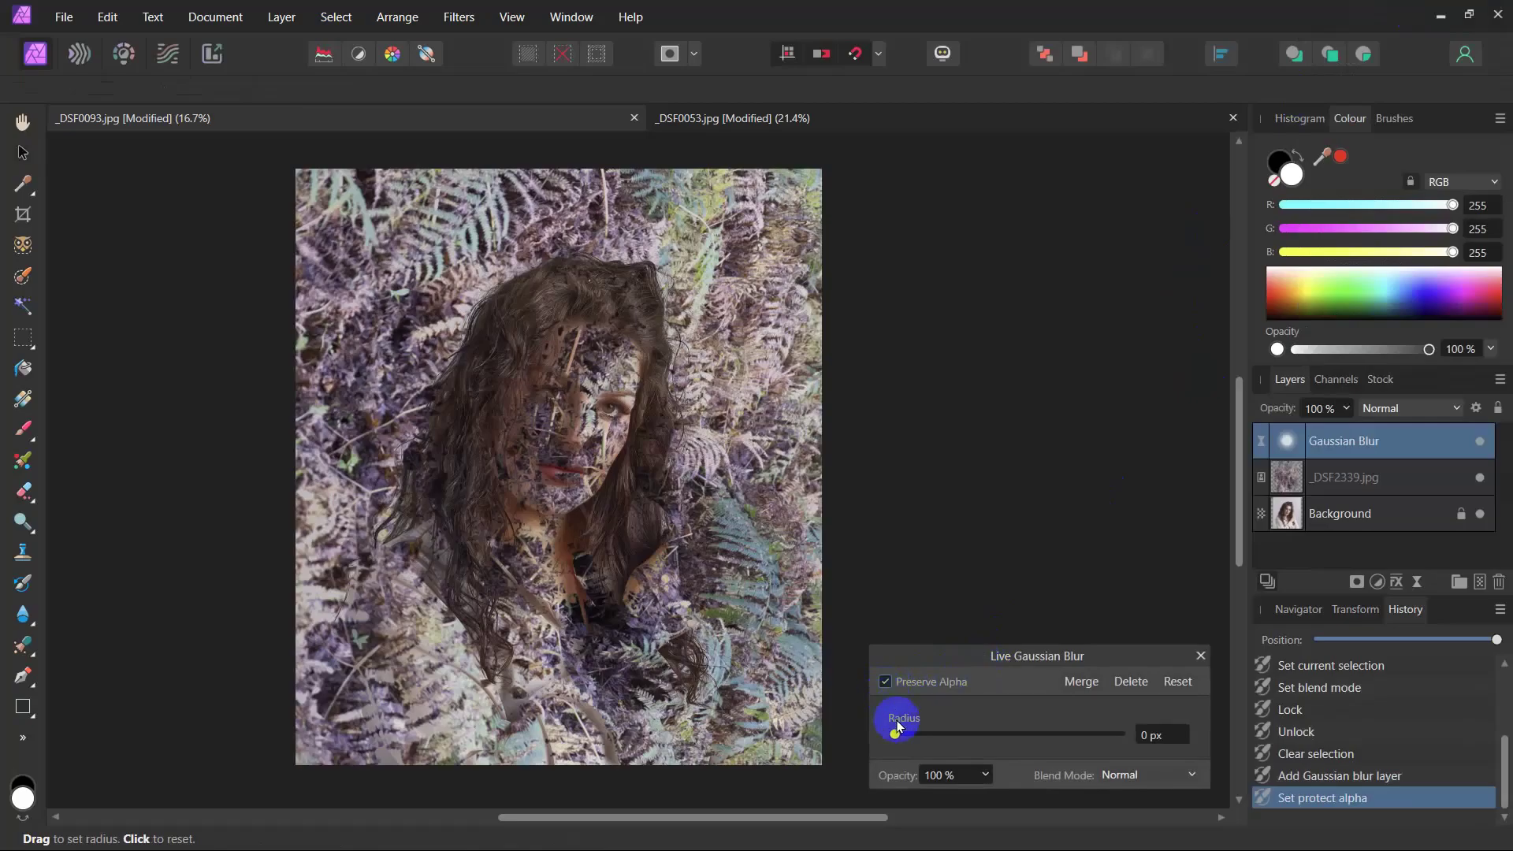
drag(895, 736, 1016, 736)
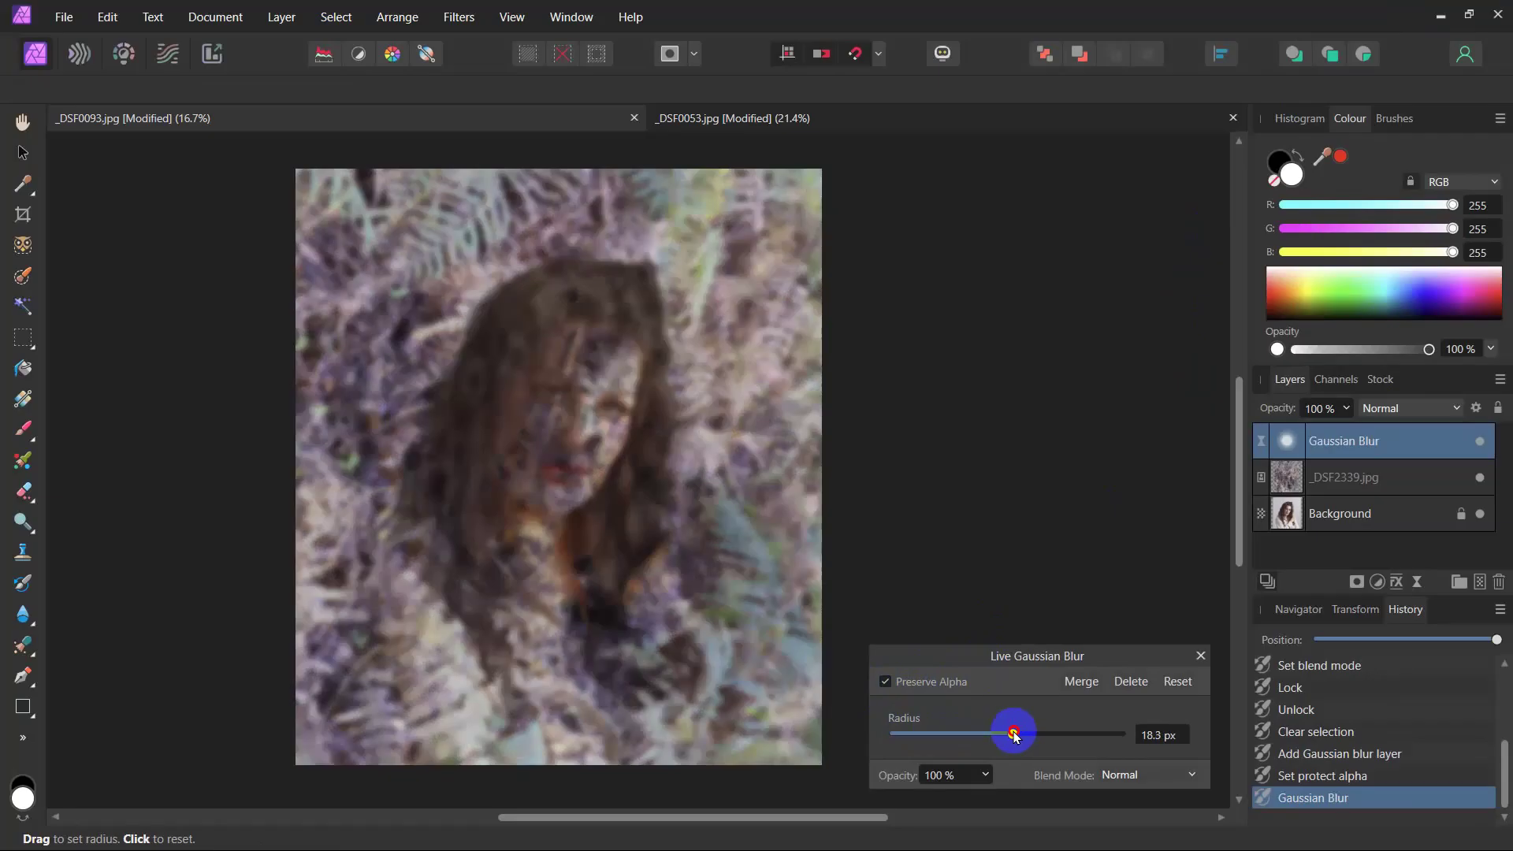
drag(1016, 736, 1054, 733)
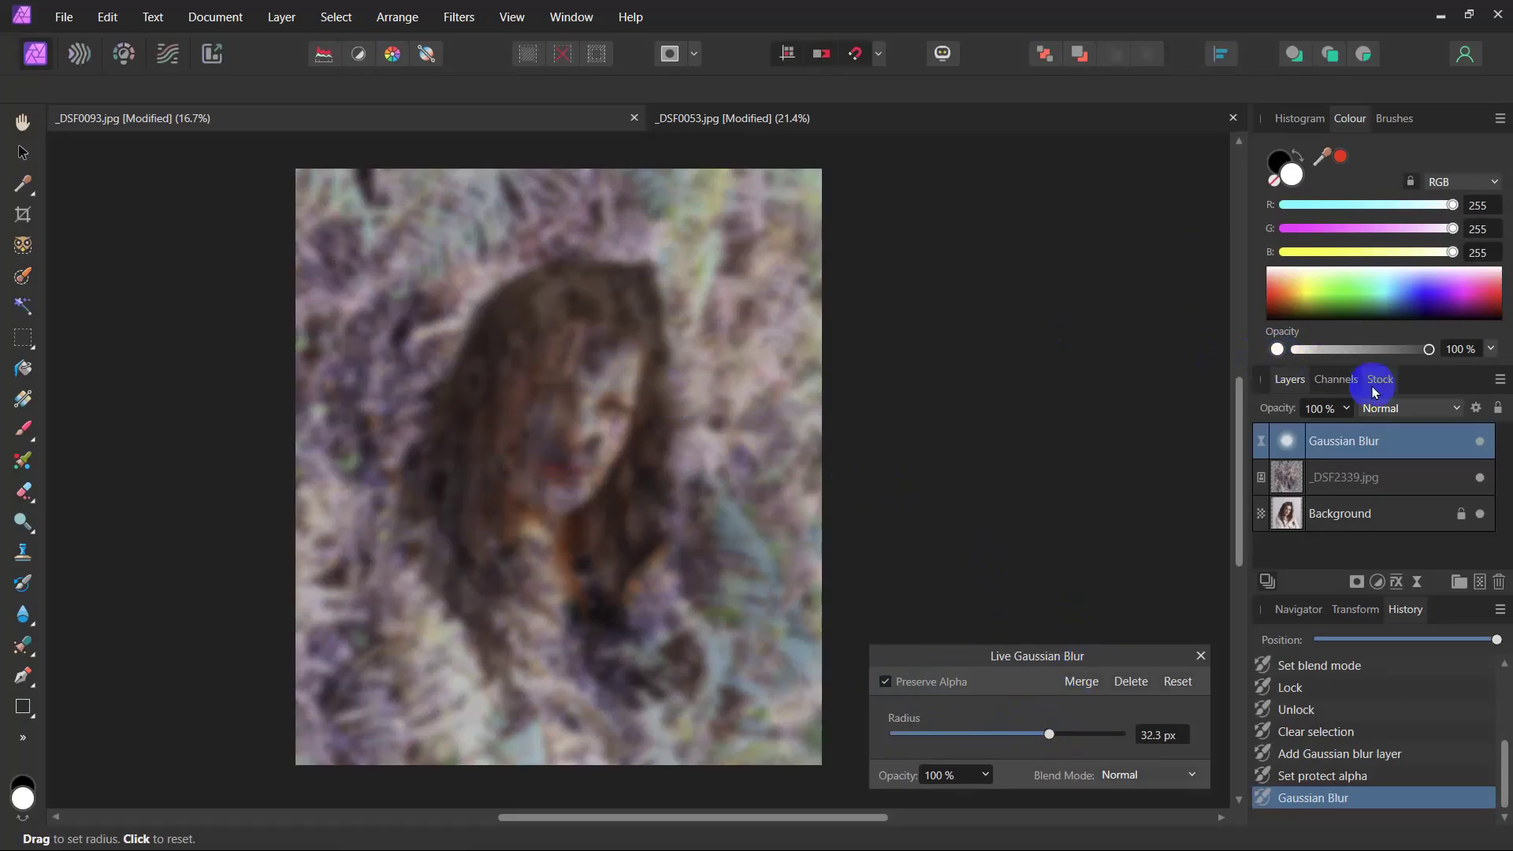
Nest the Gaussian Blur inside the _DSF2339.jpg layer, comparing the image with the texture hidden and shown, and expand that layer
click(1480, 480)
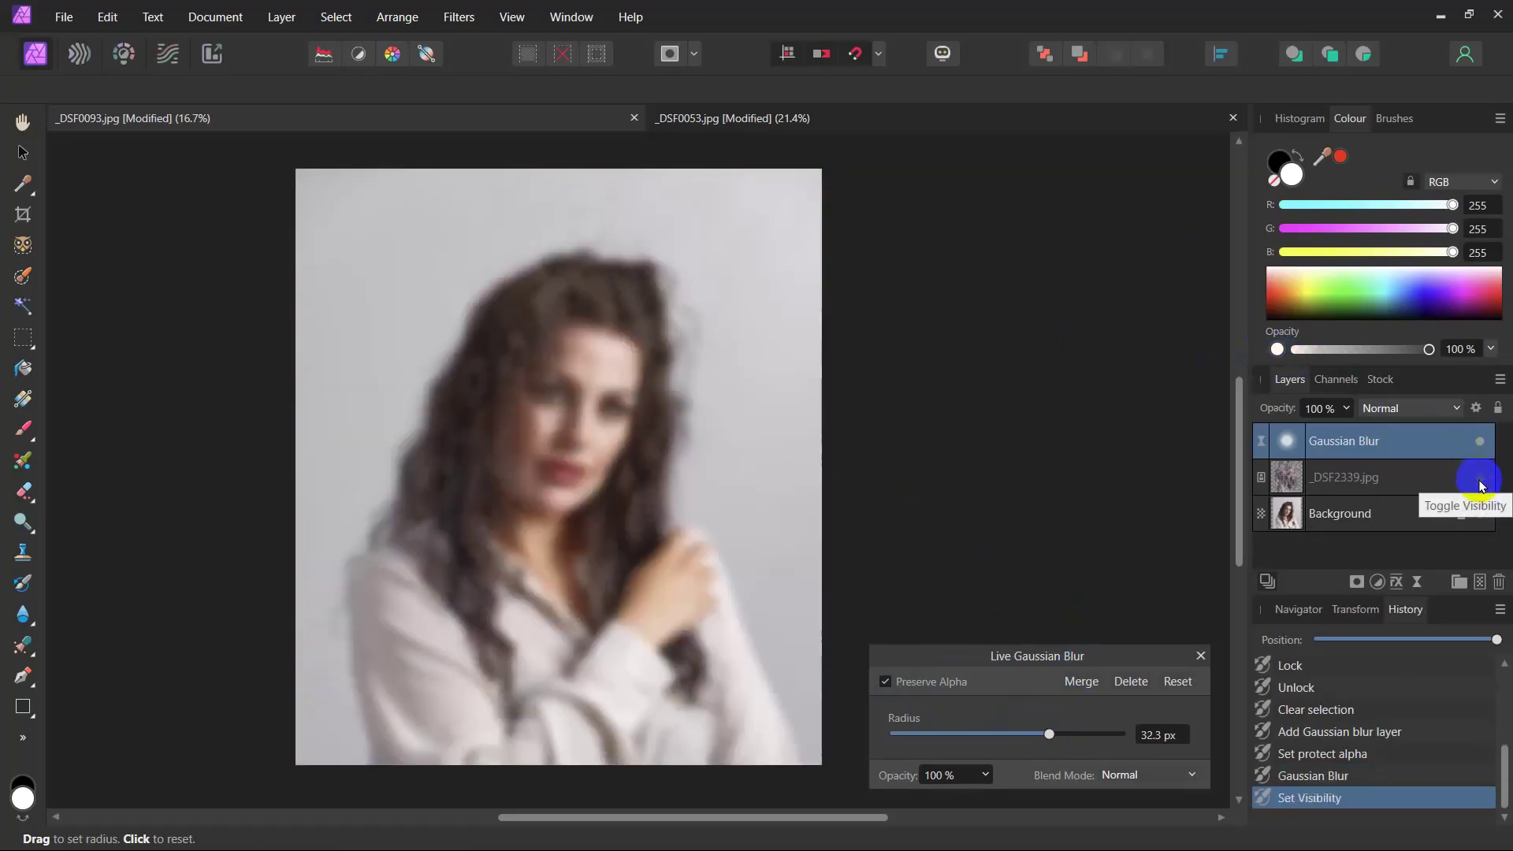
click(1480, 480)
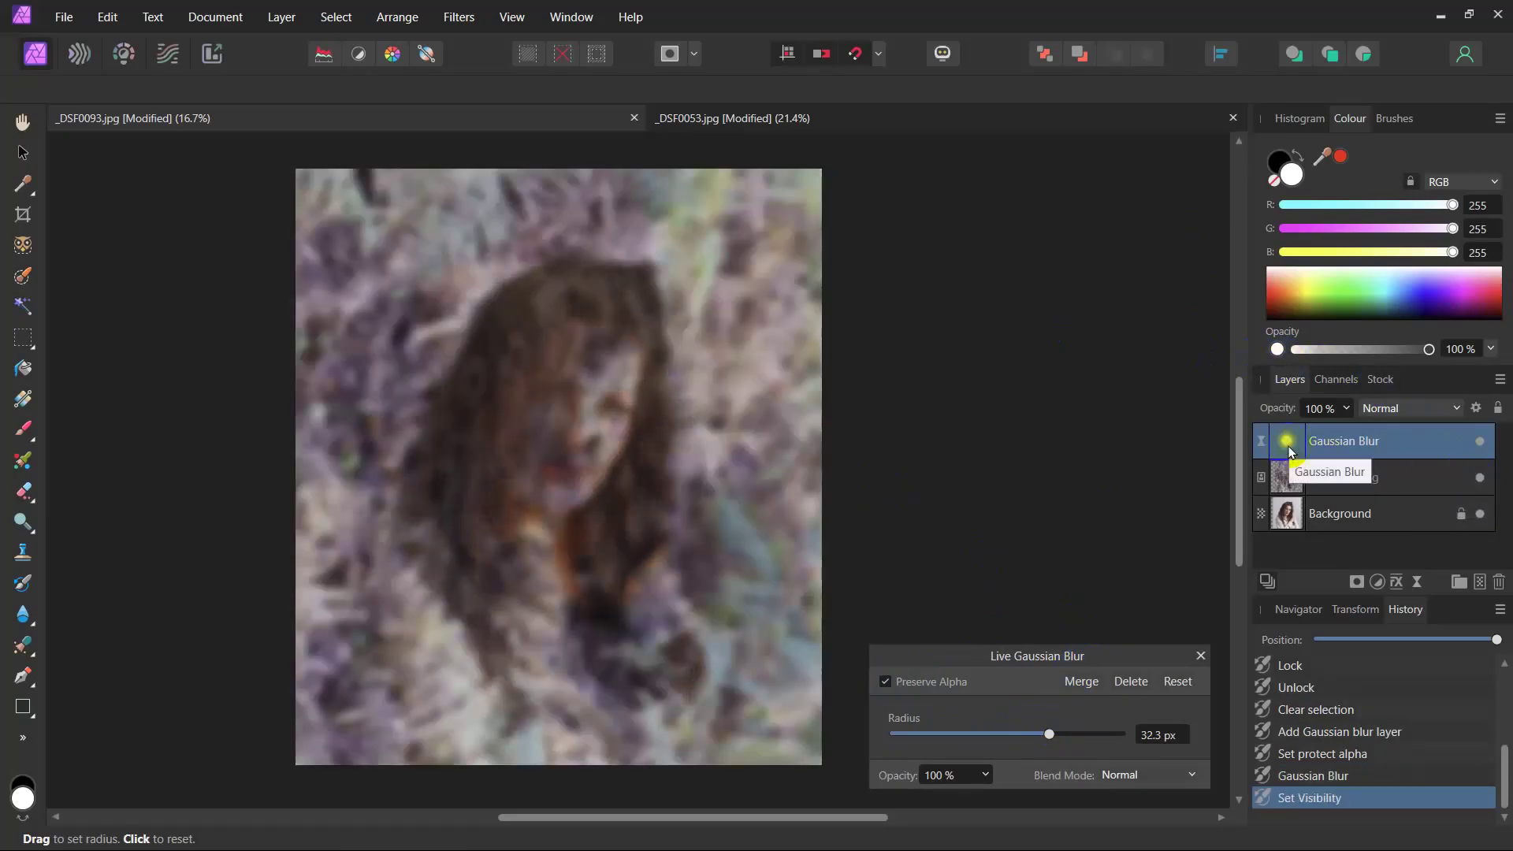
drag(1289, 451, 1293, 487)
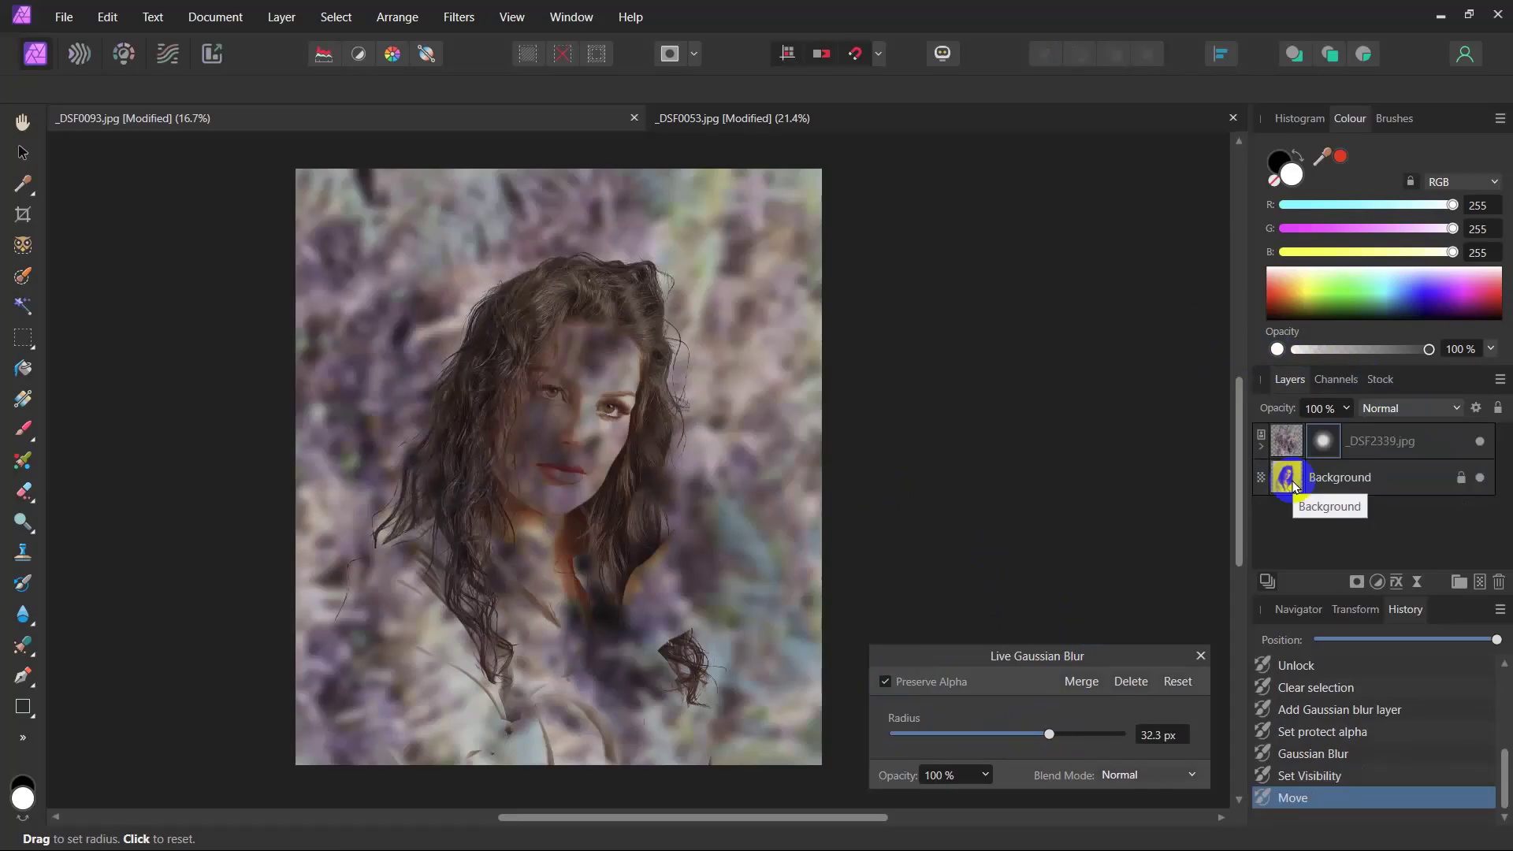
click(1480, 442)
click(1480, 443)
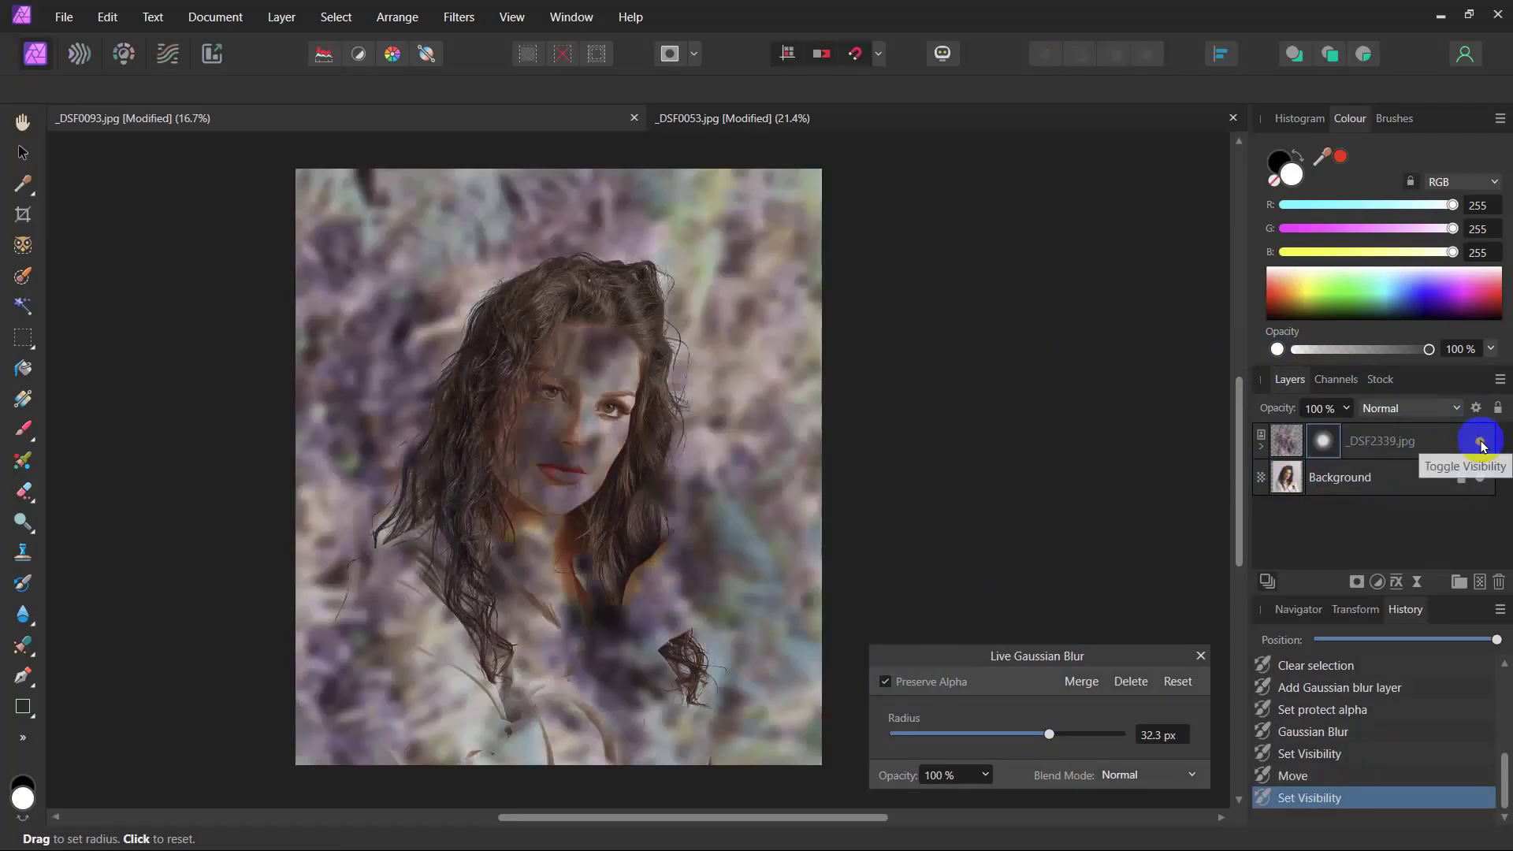
click(1262, 450)
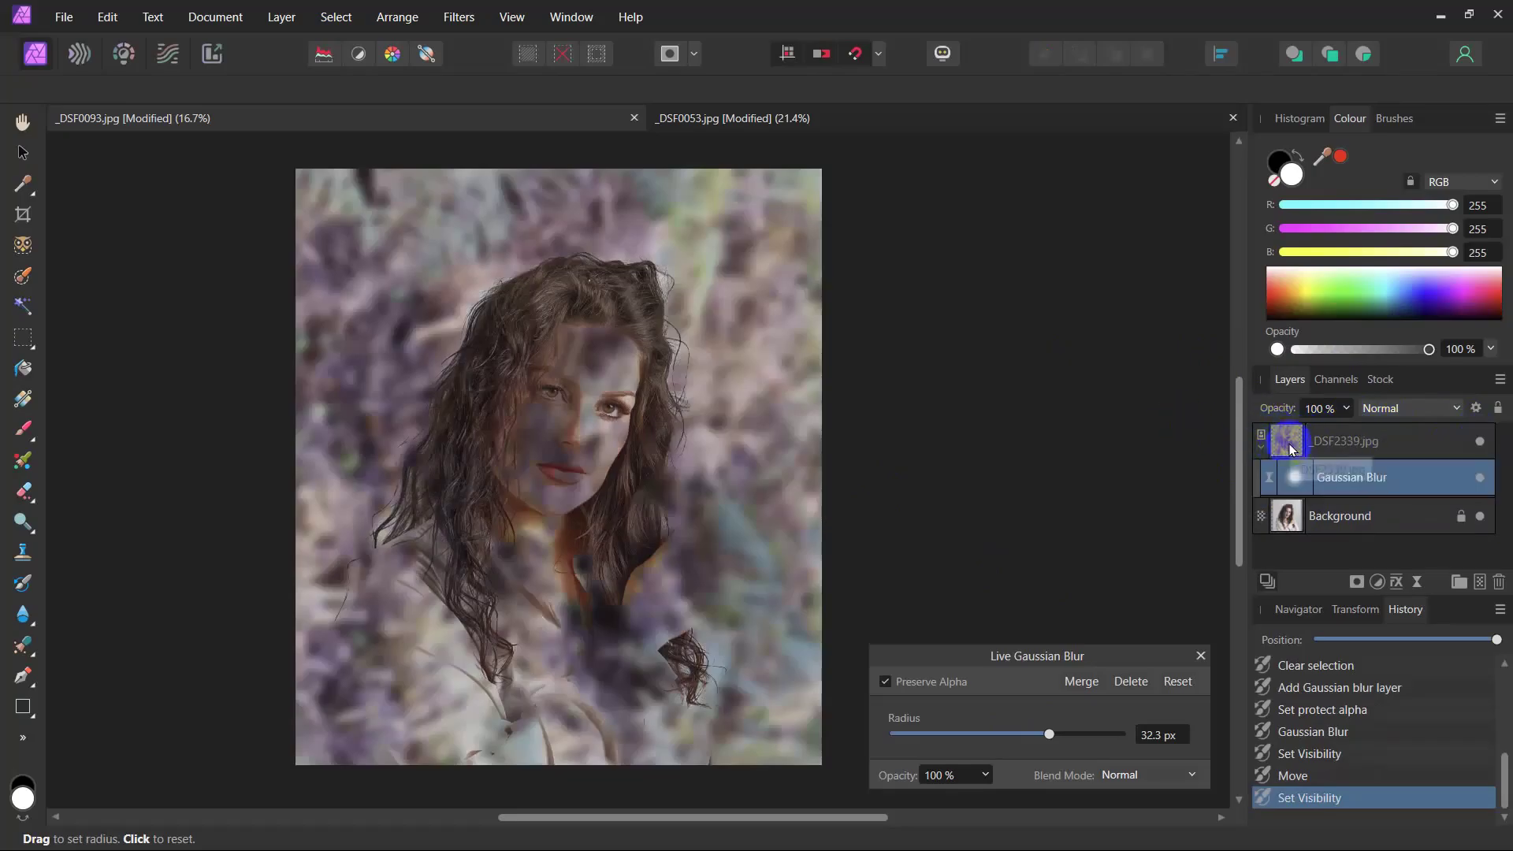
Close the Gaussian Blur settings and add a mask to the _DSF2339.jpg layer
click(1198, 657)
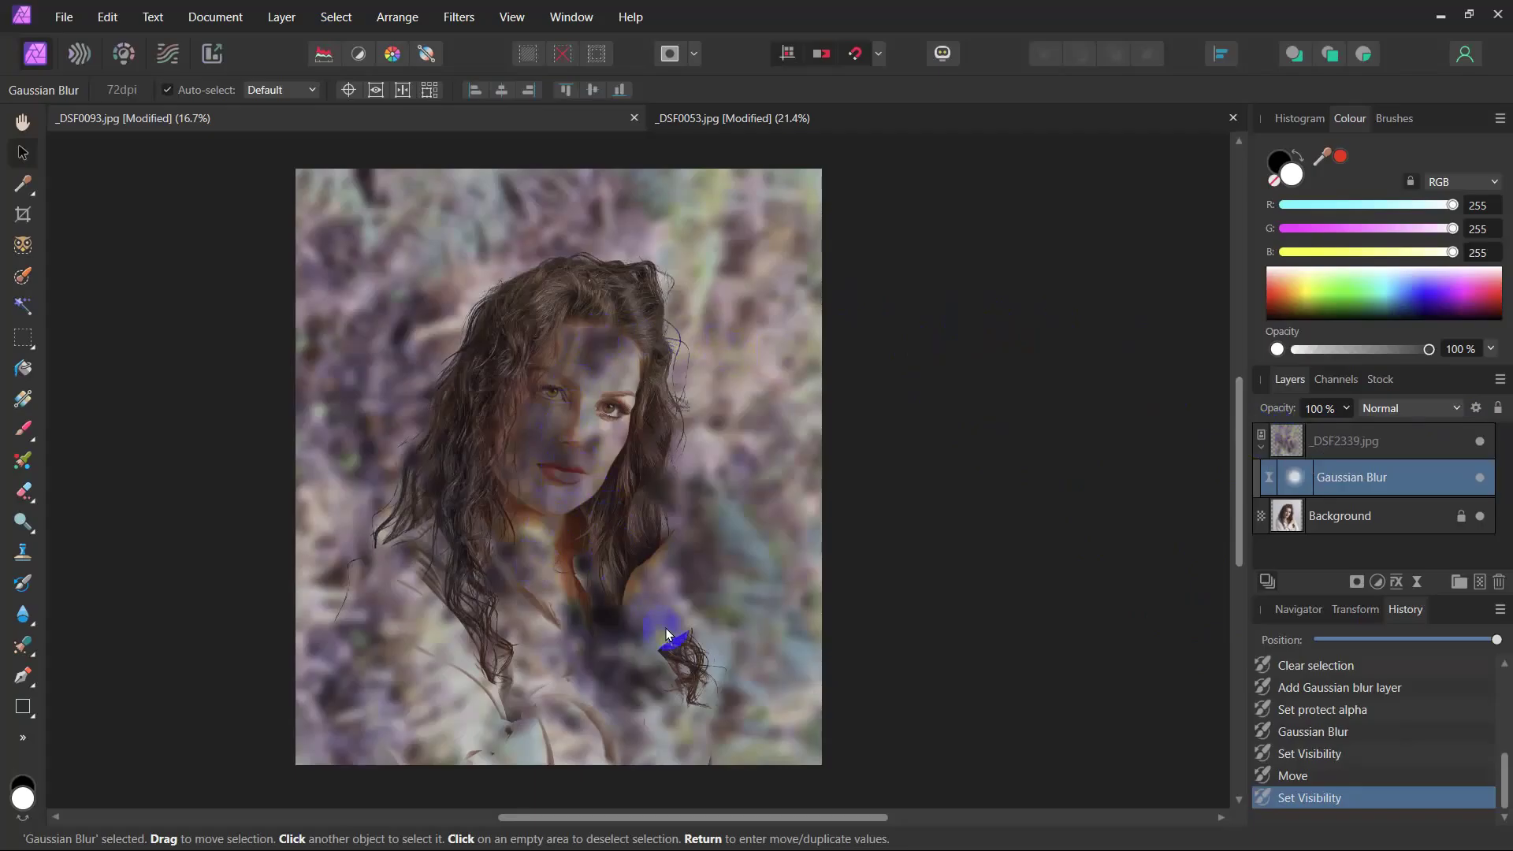
click(1286, 444)
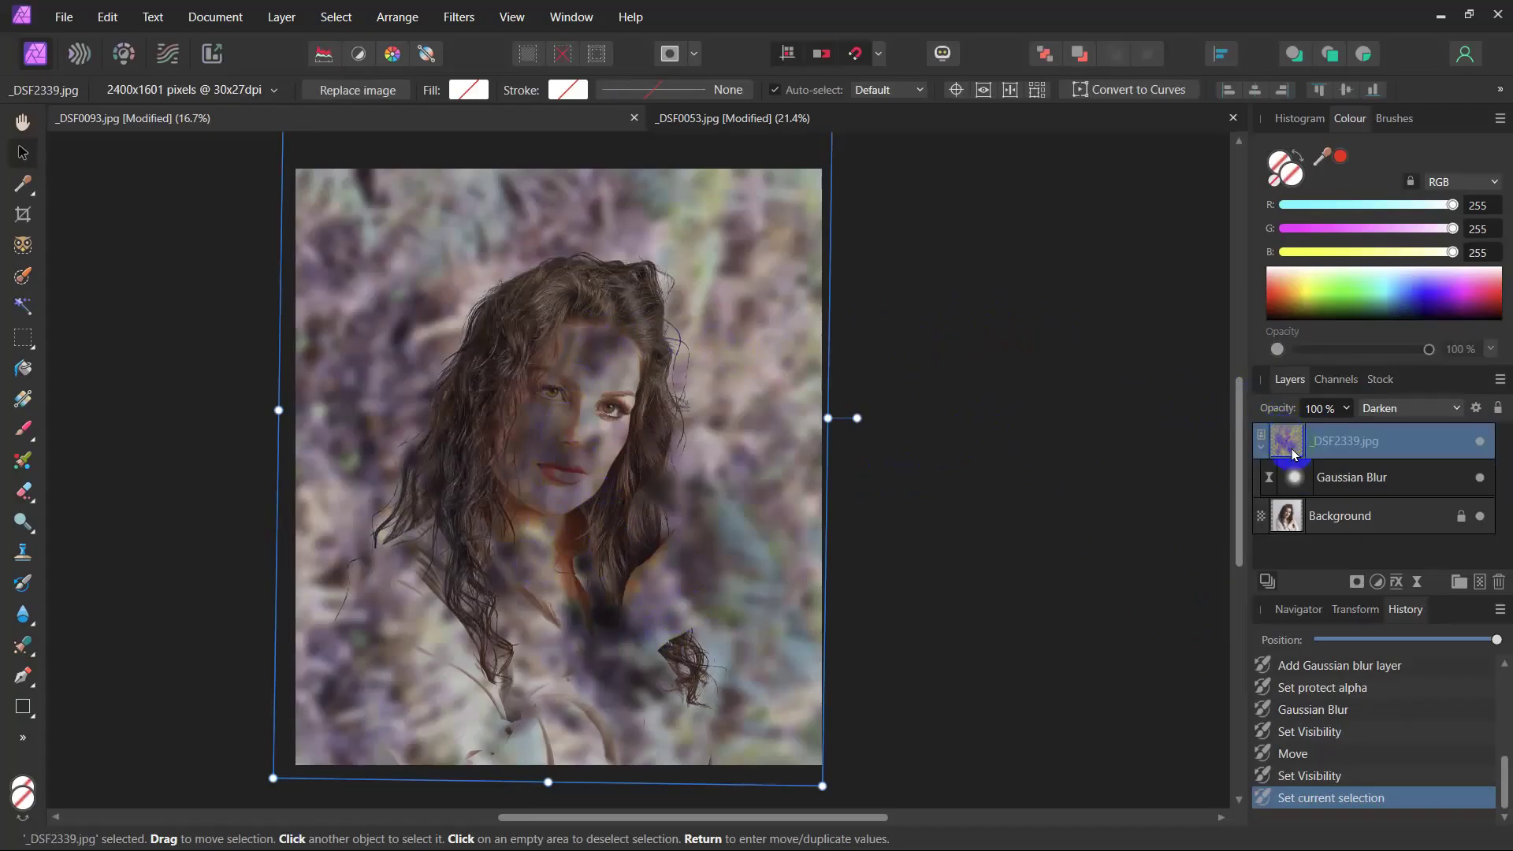
click(1355, 583)
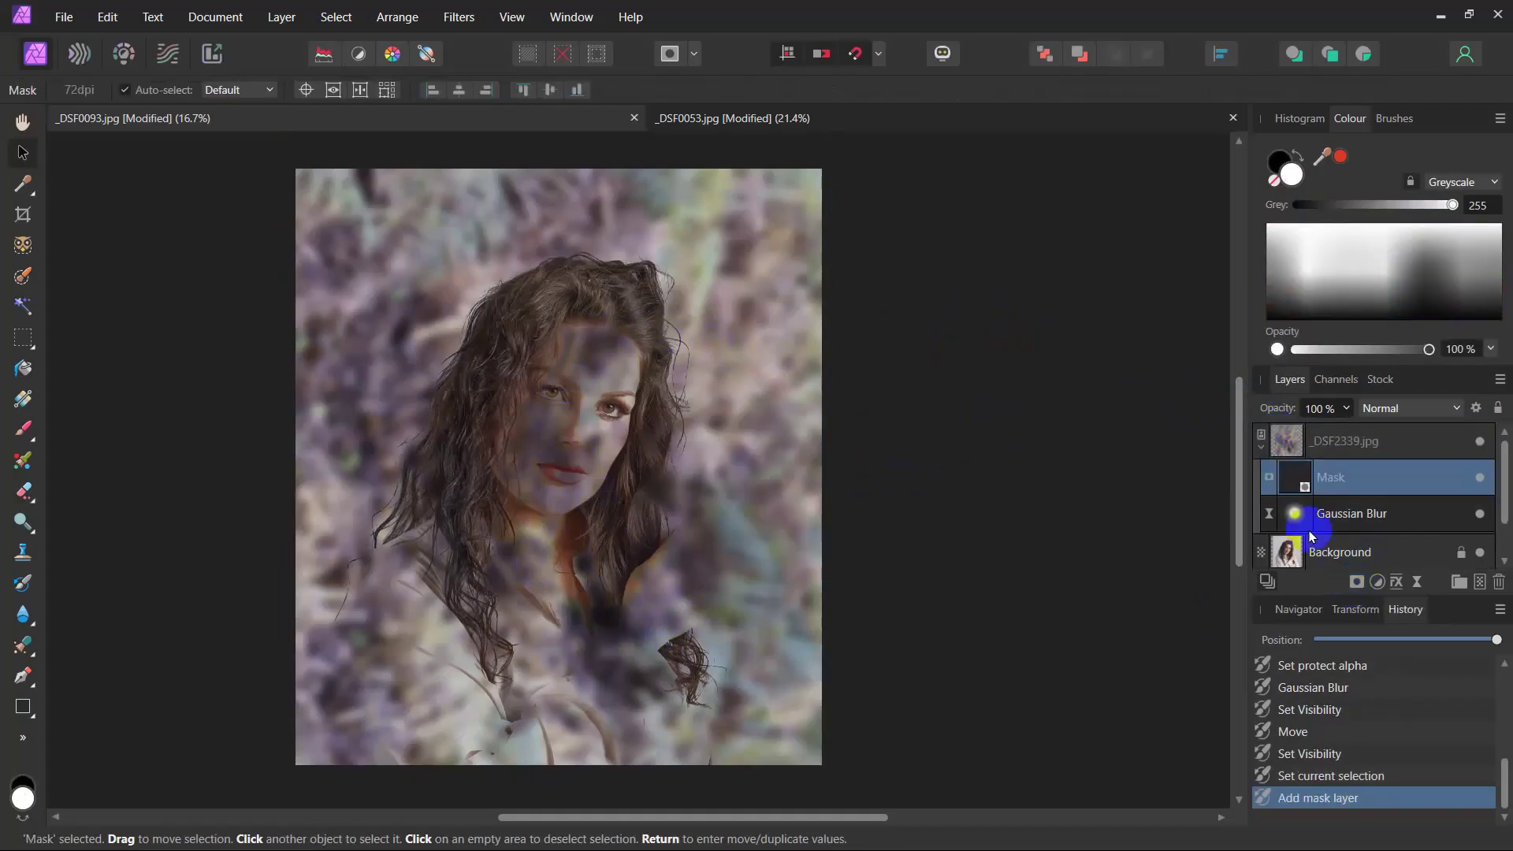
click(1287, 489)
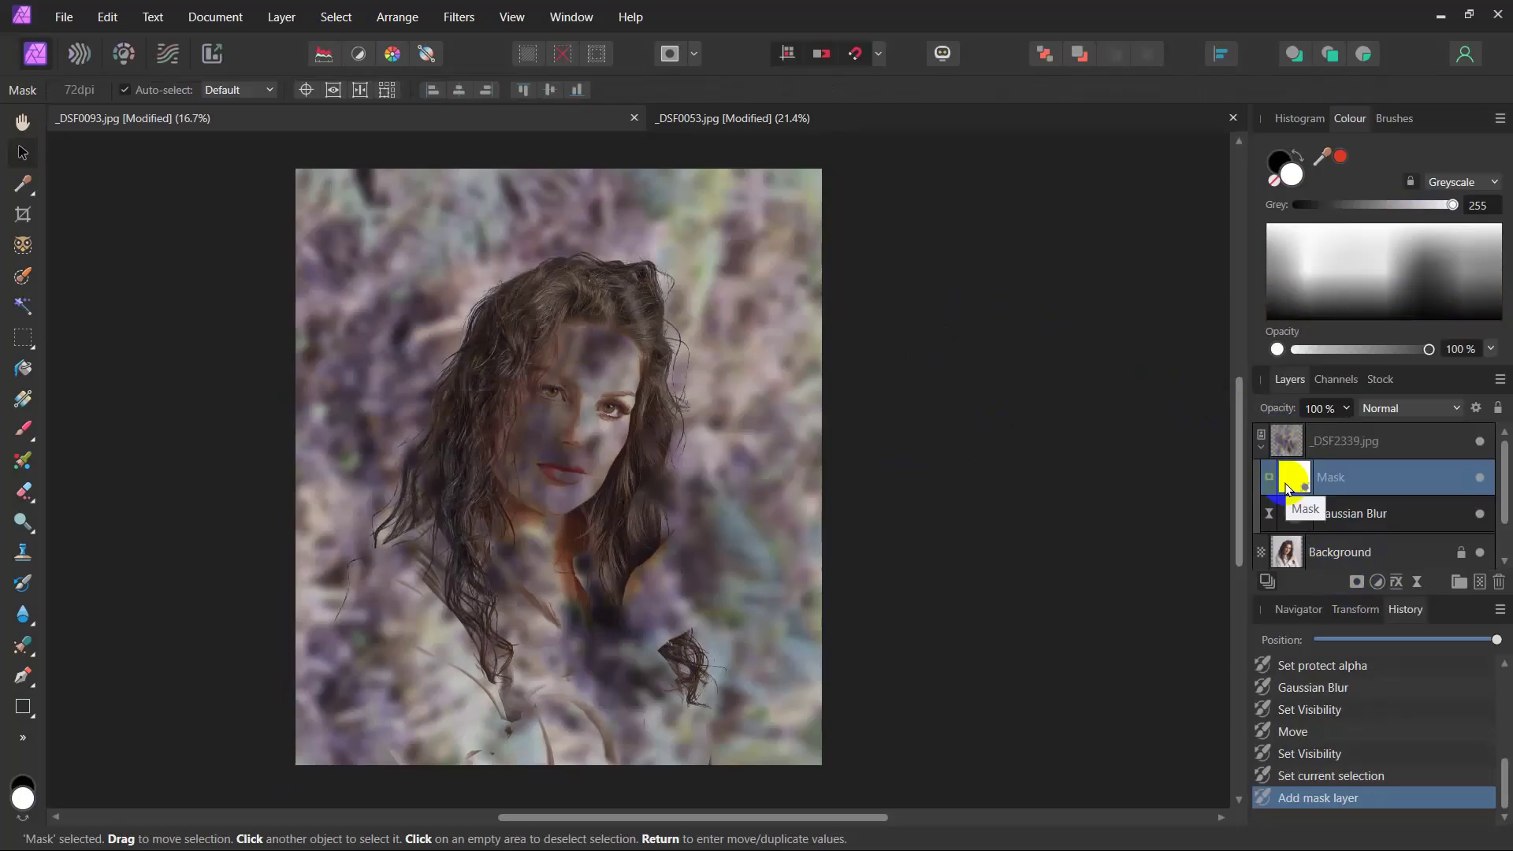
click(928, 365)
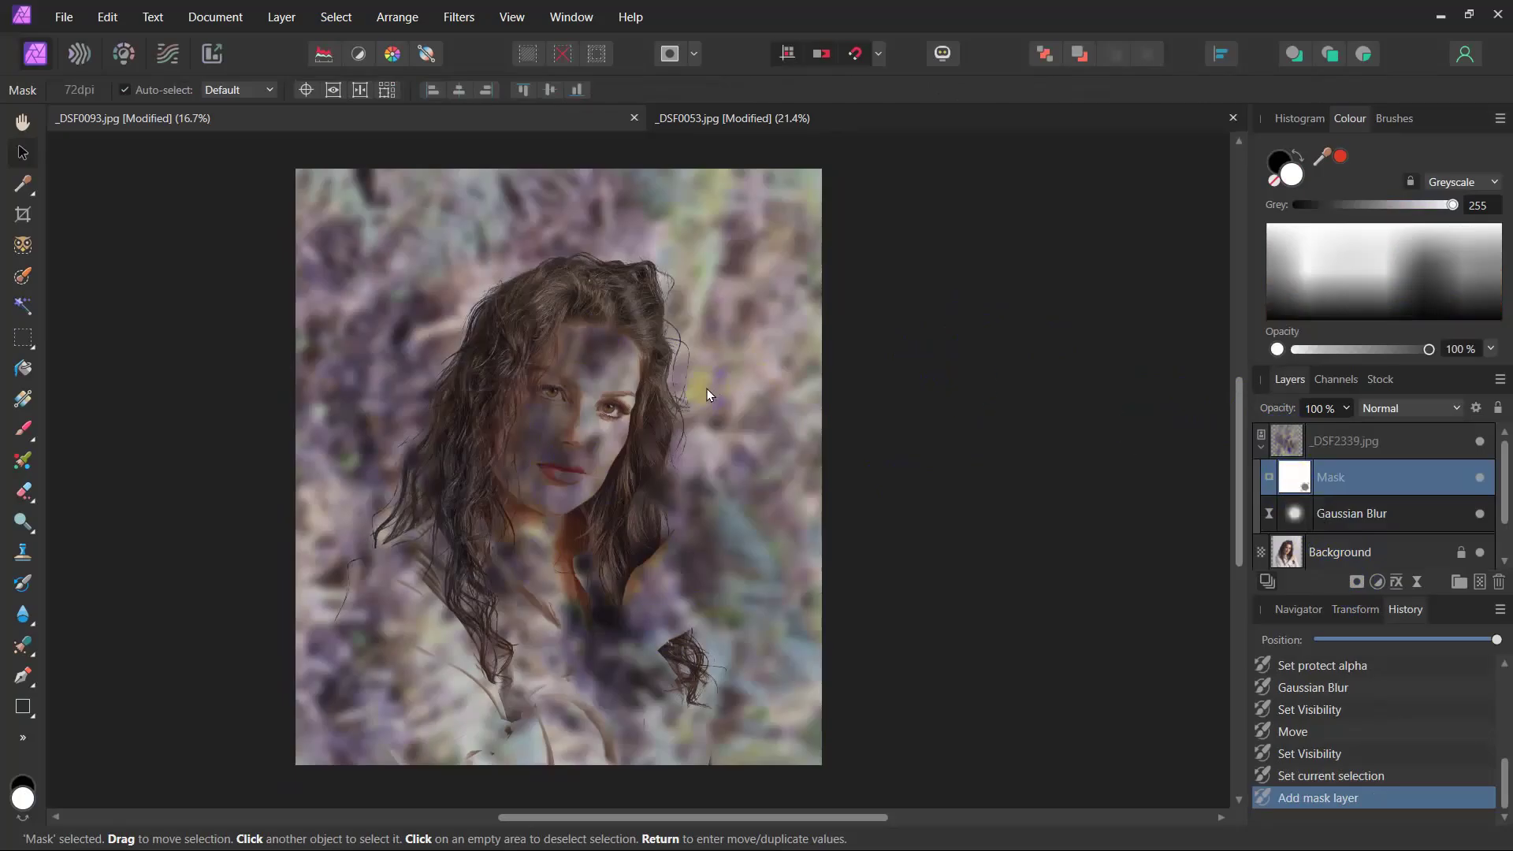
drag(1287, 478, 1297, 484)
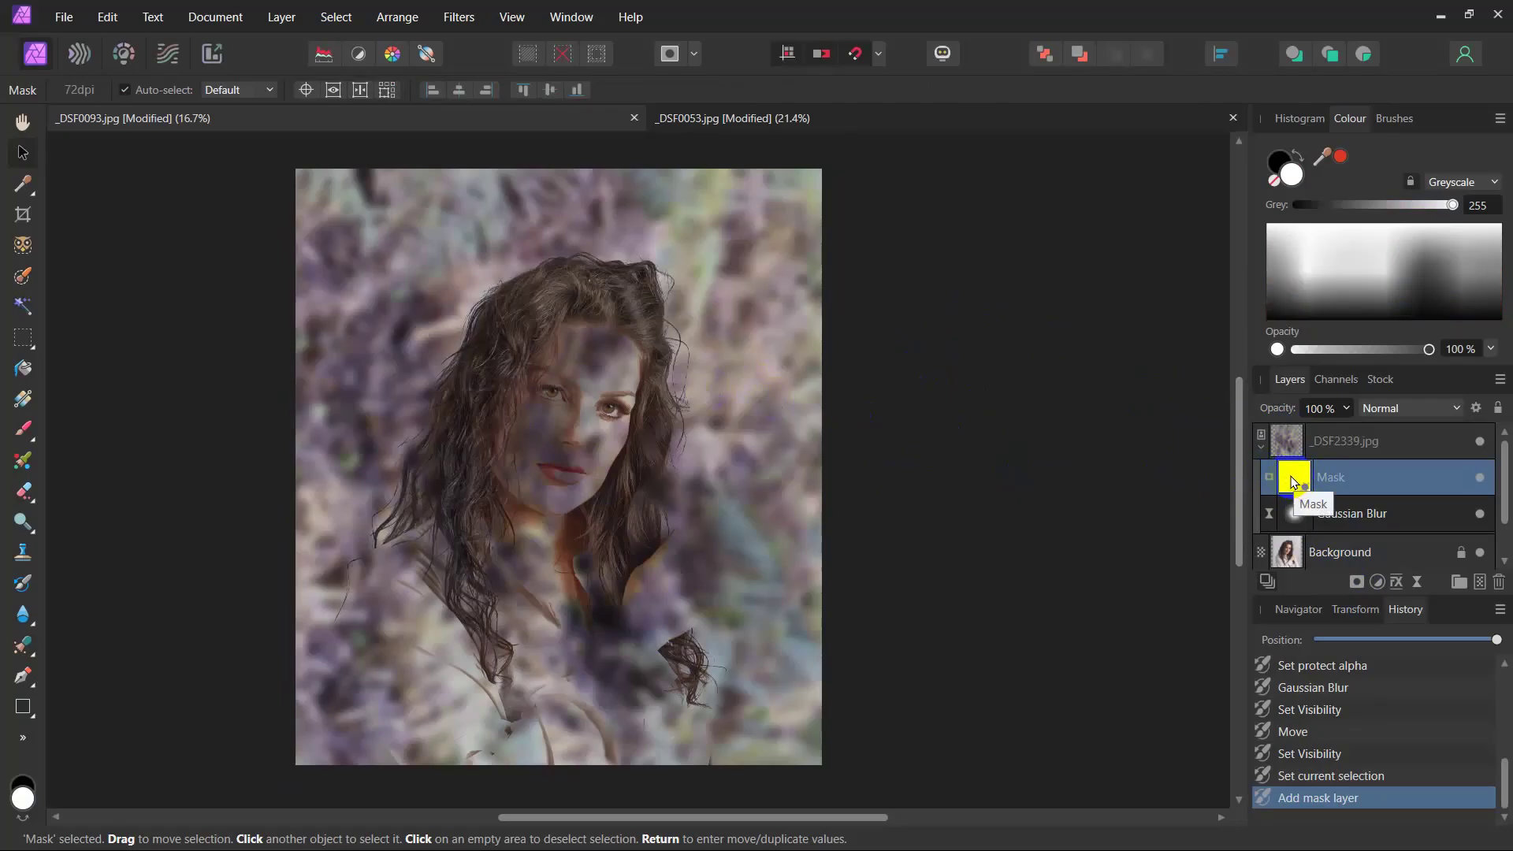
drag(1294, 483, 1121, 444)
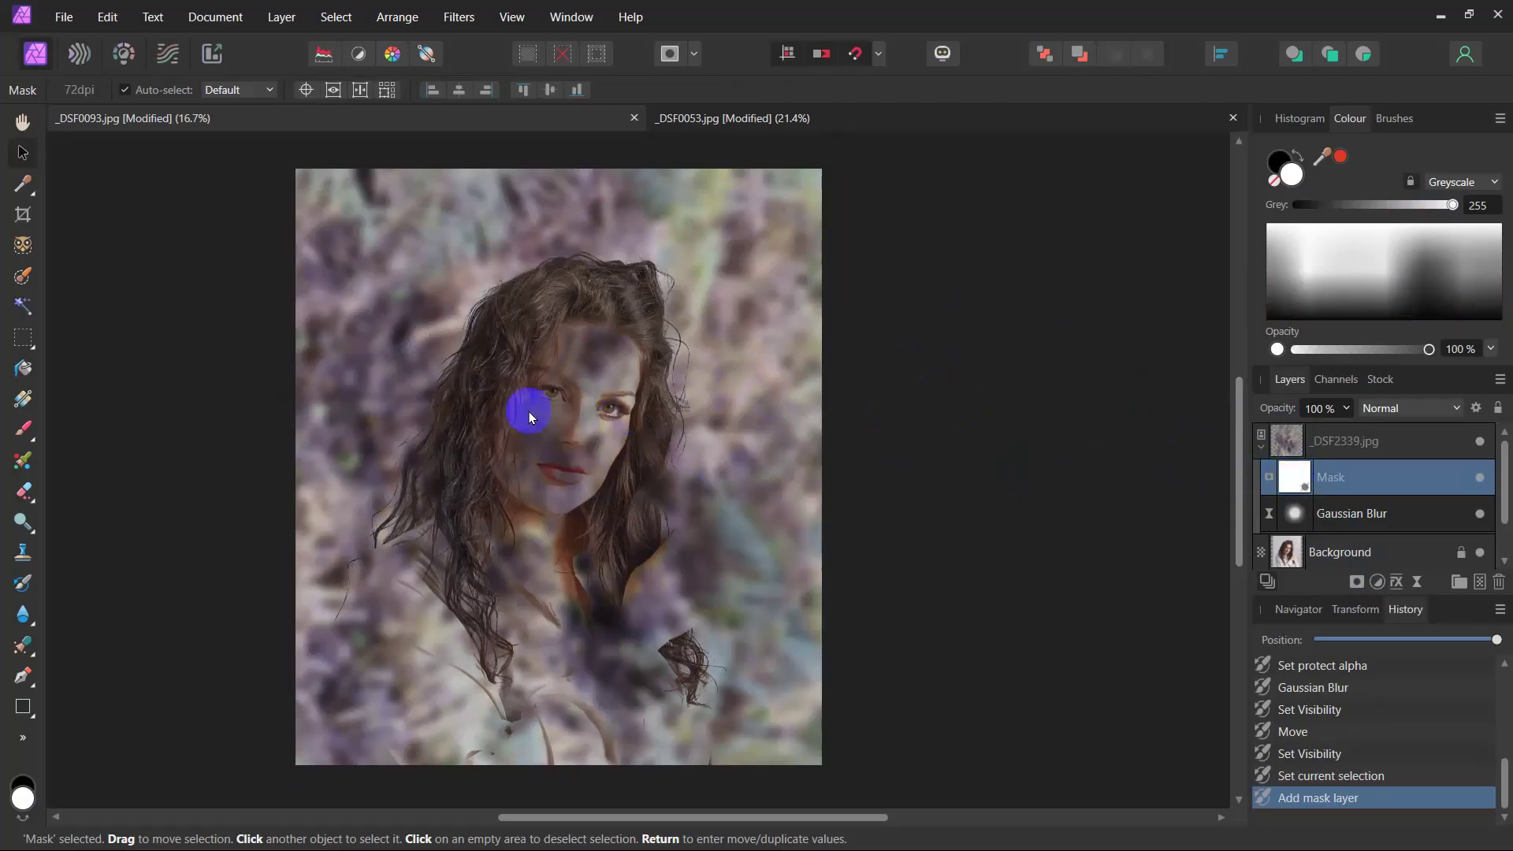
Paint on the mask over the woman's face, hair and clothing with a black Paint Brush at 23 % opacity
click(23, 431)
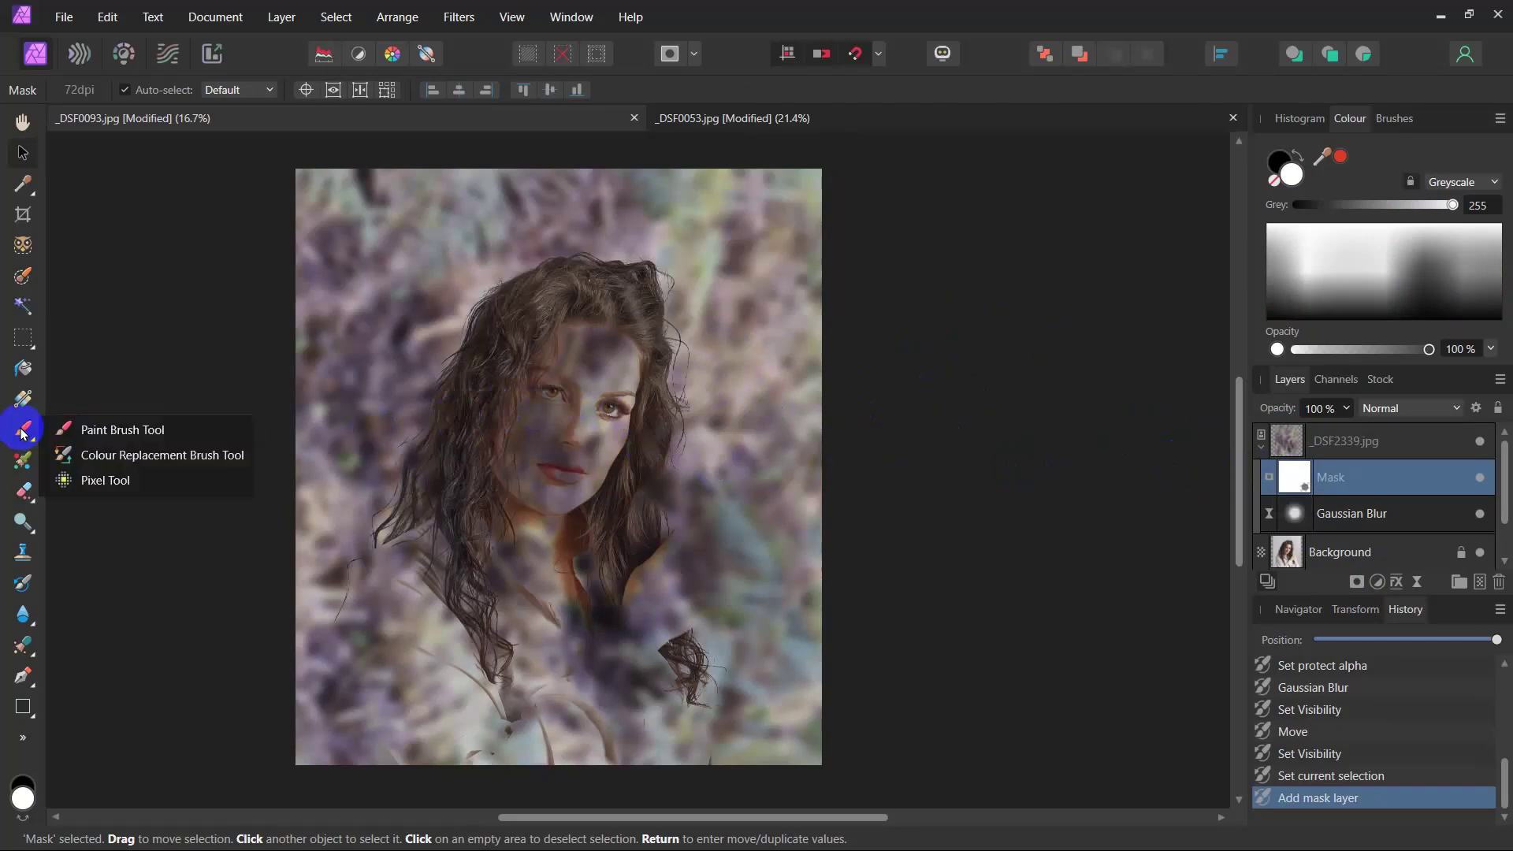
click(22, 433)
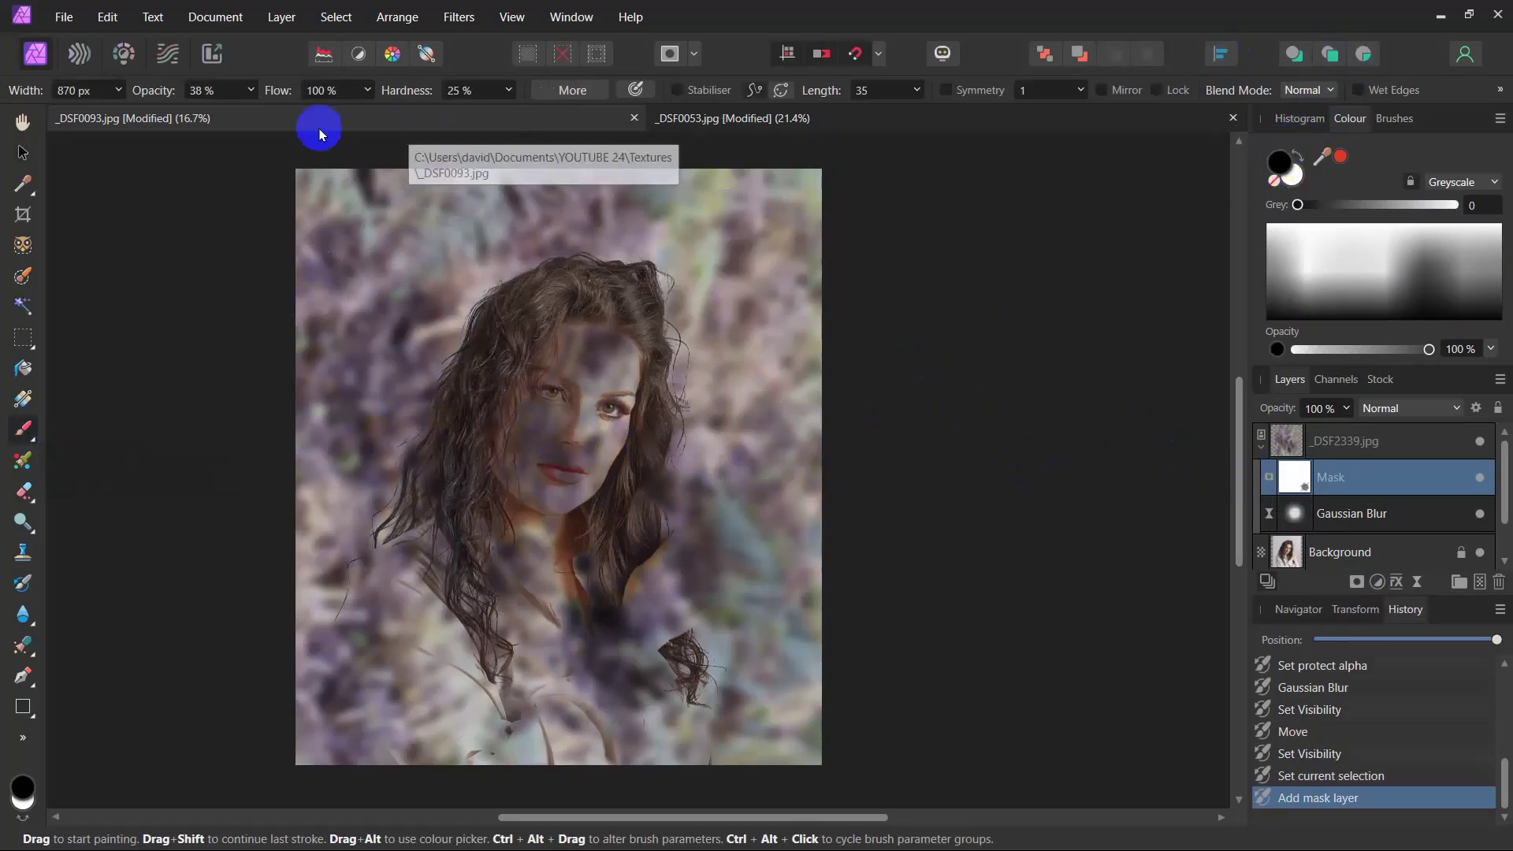
click(251, 90)
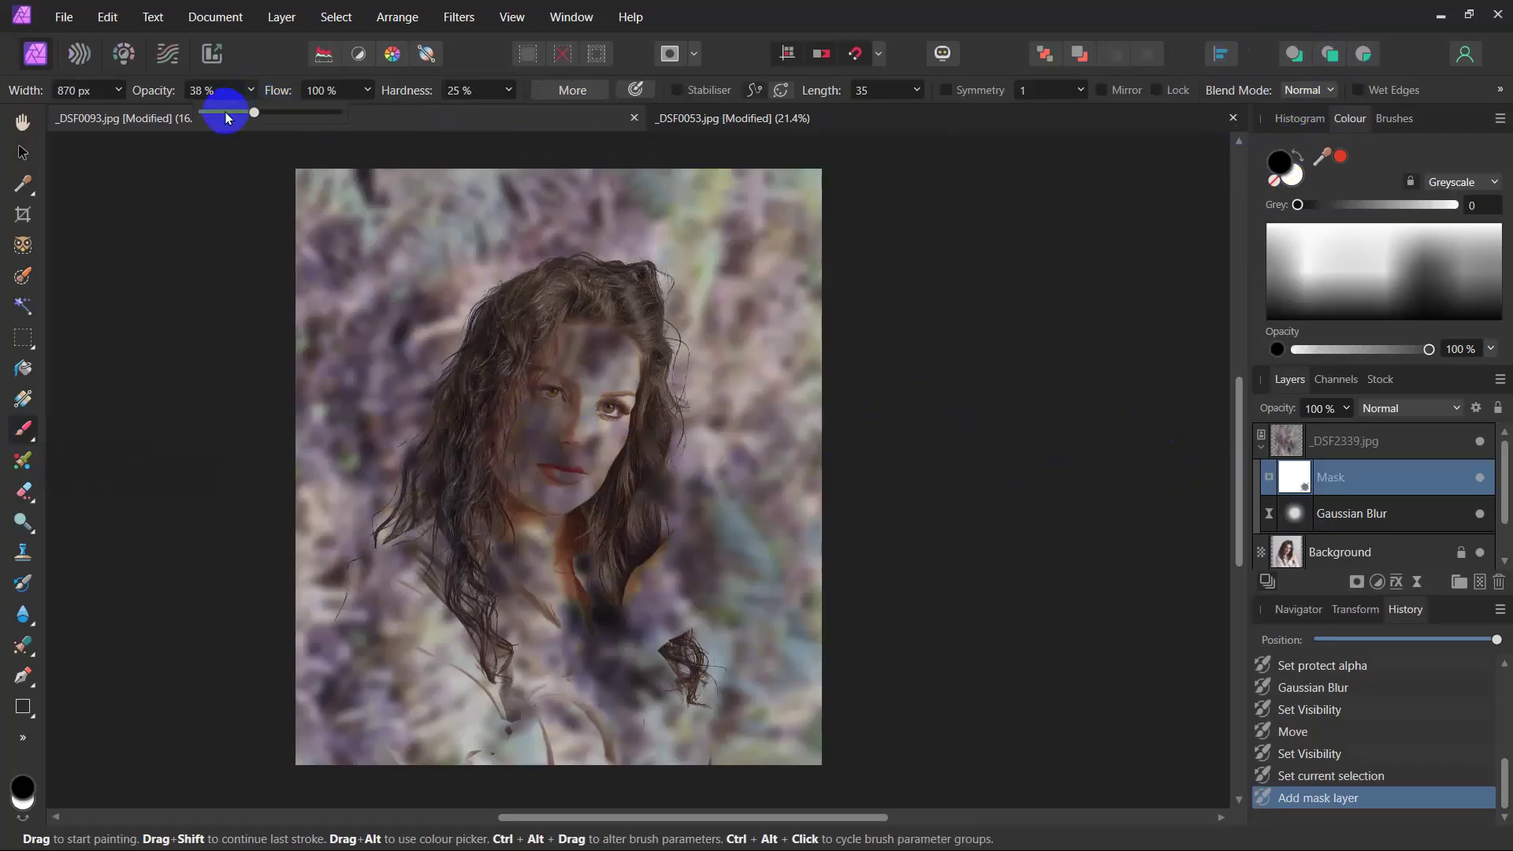
click(214, 183)
mouse_move(571, 369)
mouse_down()
mouse_move(543, 433)
mouse_move(527, 422)
mouse_move(542, 489)
mouse_move(589, 366)
mouse_move(535, 459)
mouse_move(557, 466)
mouse_move(599, 365)
mouse_move(593, 327)
mouse_move(537, 353)
mouse_move(517, 456)
mouse_move(476, 501)
mouse_move(486, 558)
mouse_move(577, 573)
mouse_move(606, 418)
mouse_move(600, 349)
mouse_move(632, 444)
mouse_move(636, 563)
mouse_move(611, 593)
mouse_move(641, 624)
mouse_move(662, 617)
mouse_move(640, 546)
mouse_move(689, 594)
mouse_move(482, 608)
mouse_move(471, 533)
mouse_move(587, 354)
mouse_move(528, 444)
mouse_move(545, 379)
mouse_move(565, 452)
mouse_move(523, 491)
mouse_move(591, 323)
mouse_move(505, 415)
mouse_move(569, 458)
mouse_move(587, 518)
mouse_move(593, 377)
mouse_move(597, 555)
mouse_move(675, 611)
mouse_move(632, 666)
mouse_move(521, 617)
mouse_move(441, 620)
mouse_move(542, 410)
mouse_move(593, 417)
mouse_up()
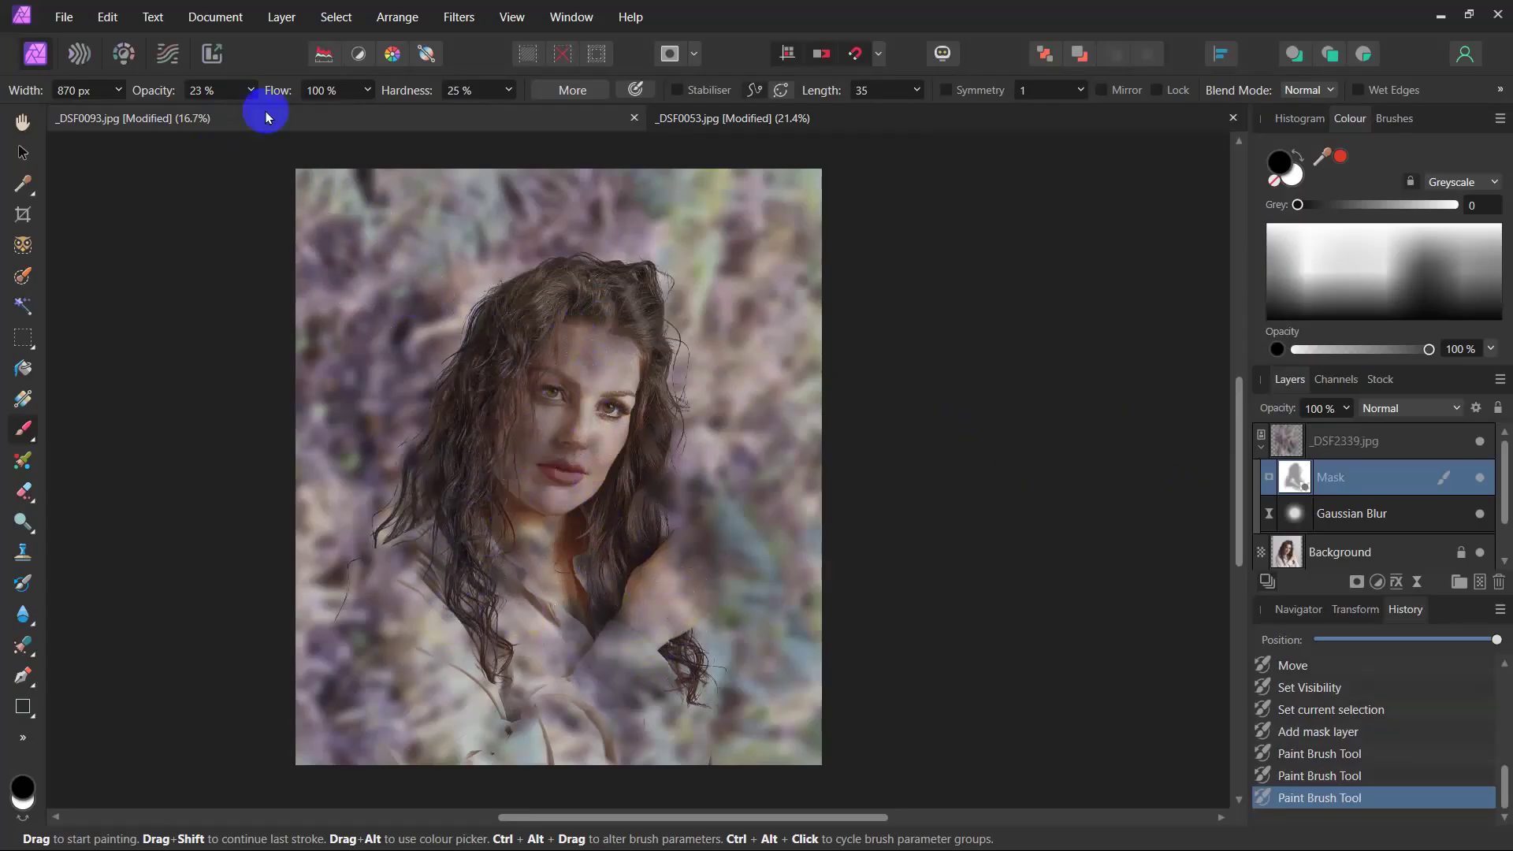
Paint more of the texture off the face, hair, neck and sleeve at 45 % brush opacity, and refine the hair, hand and shirt at 12 %
click(251, 90)
drag(267, 110, 284, 114)
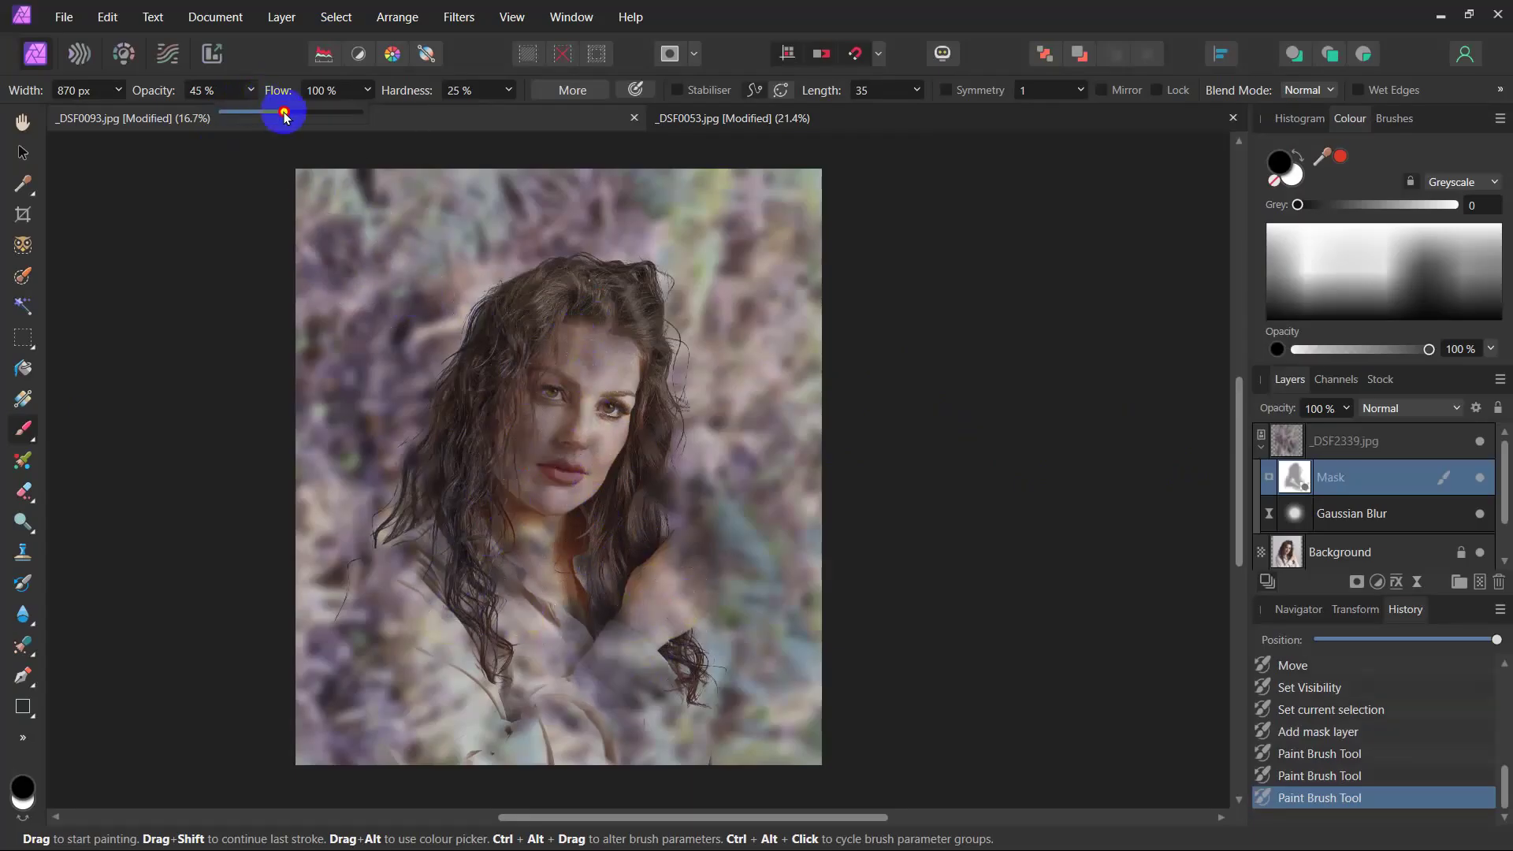
click(202, 210)
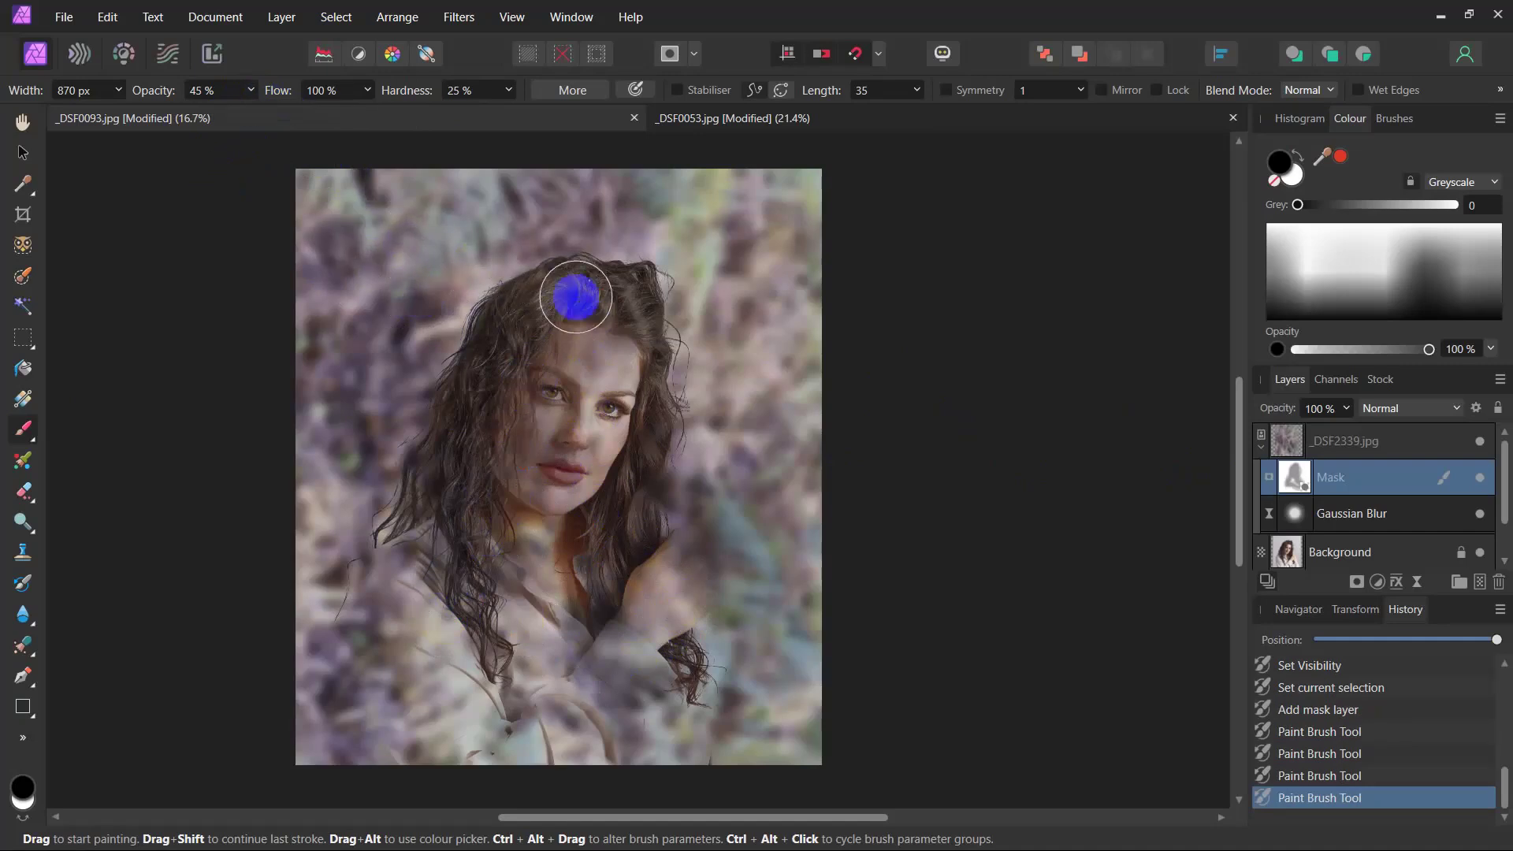
click(606, 318)
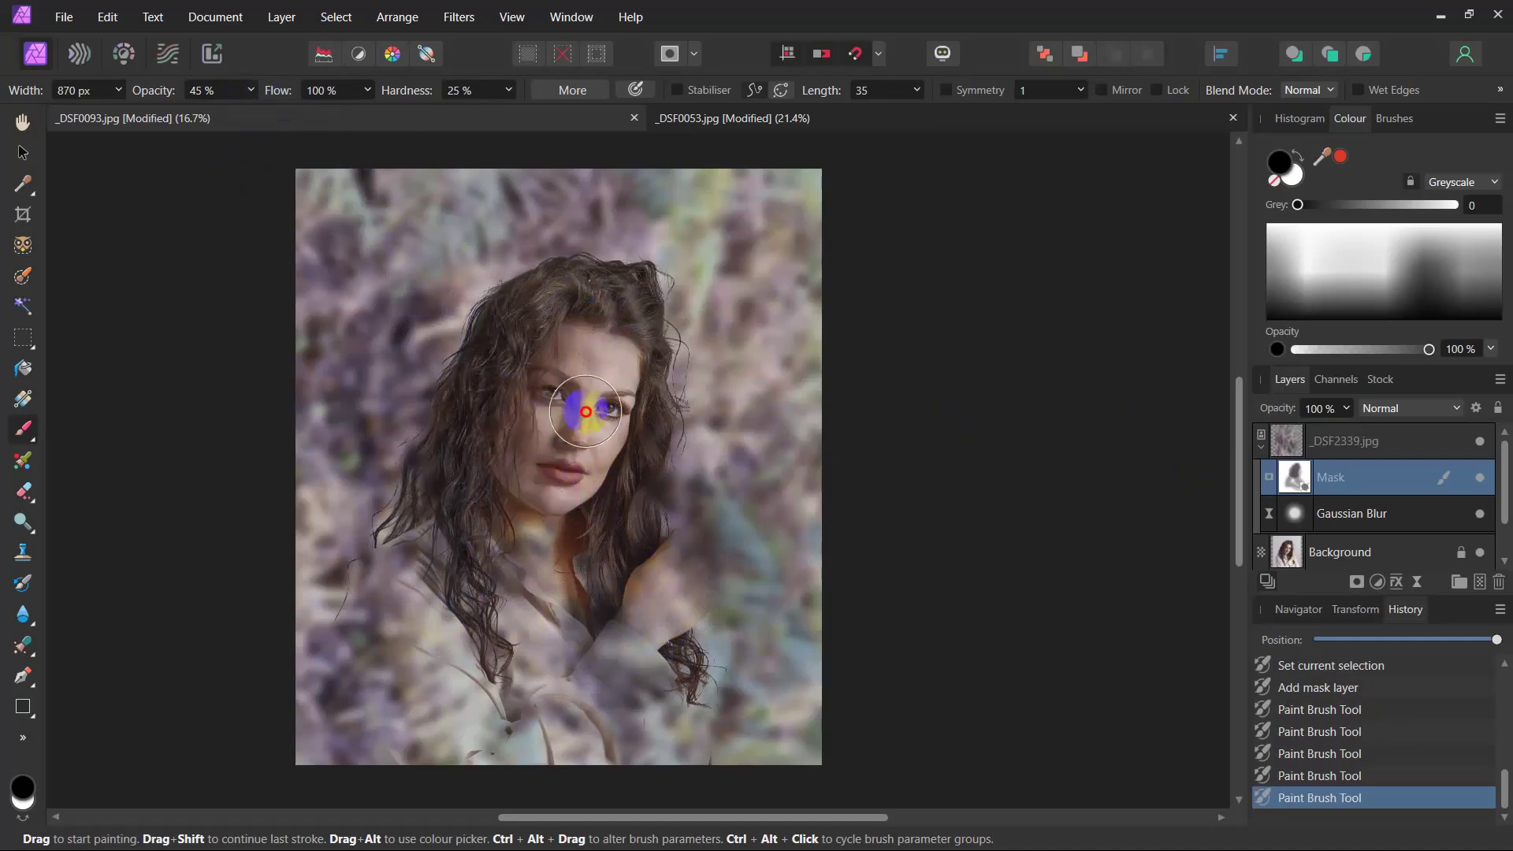
mouse_move(563, 505)
mouse_down()
mouse_move(557, 602)
mouse_move(619, 656)
mouse_move(652, 604)
mouse_move(617, 517)
mouse_up()
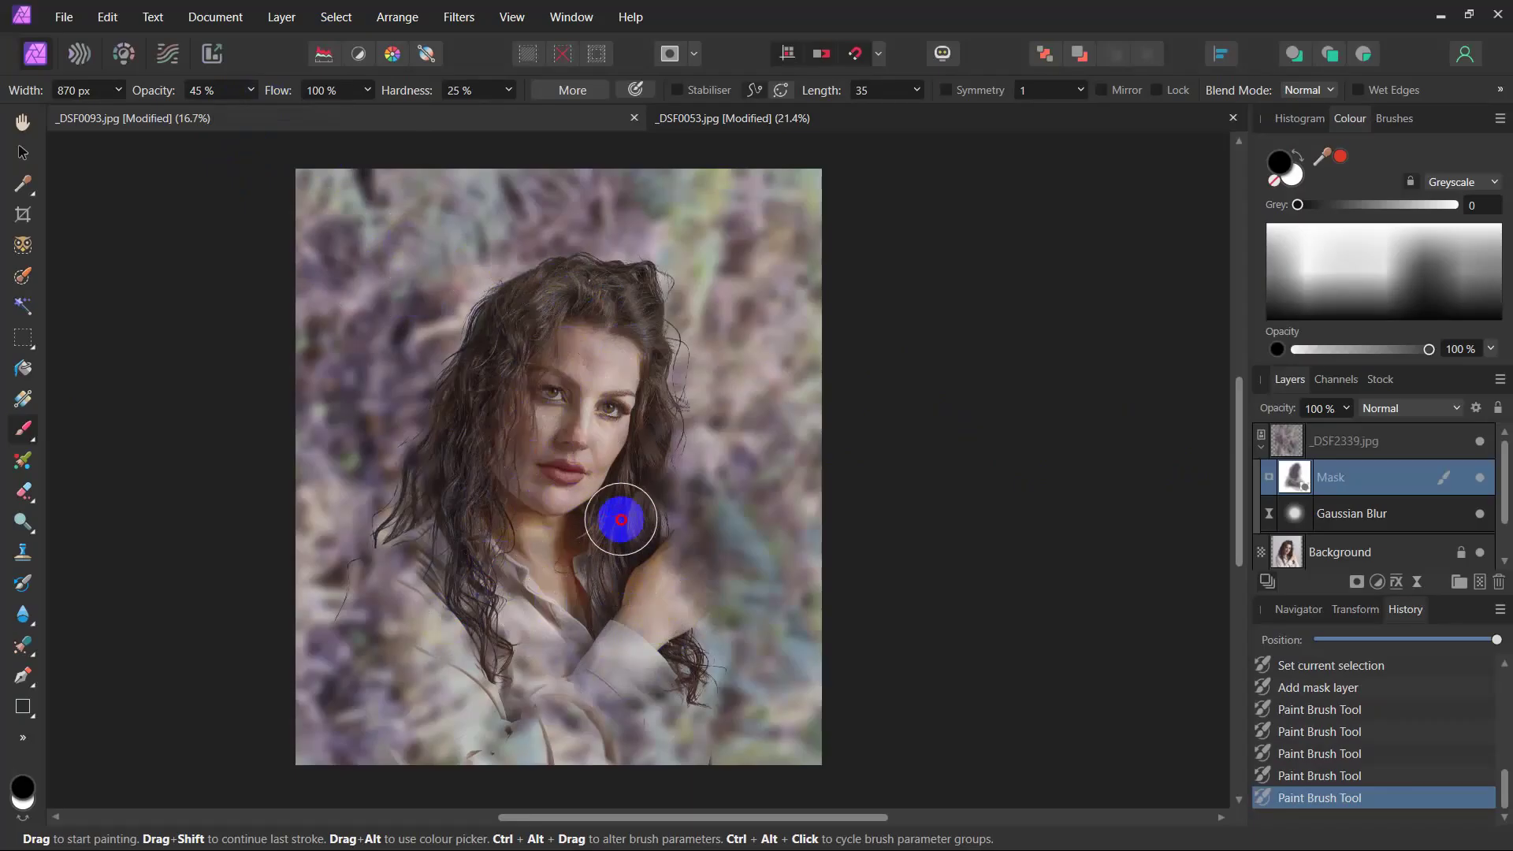
mouse_move(594, 357)
mouse_down()
mouse_move(541, 337)
mouse_move(500, 413)
mouse_move(498, 463)
mouse_move(457, 525)
mouse_move(494, 599)
mouse_move(631, 568)
mouse_move(644, 429)
mouse_move(588, 319)
mouse_move(545, 326)
mouse_move(468, 446)
mouse_move(465, 479)
mouse_up()
click(257, 80)
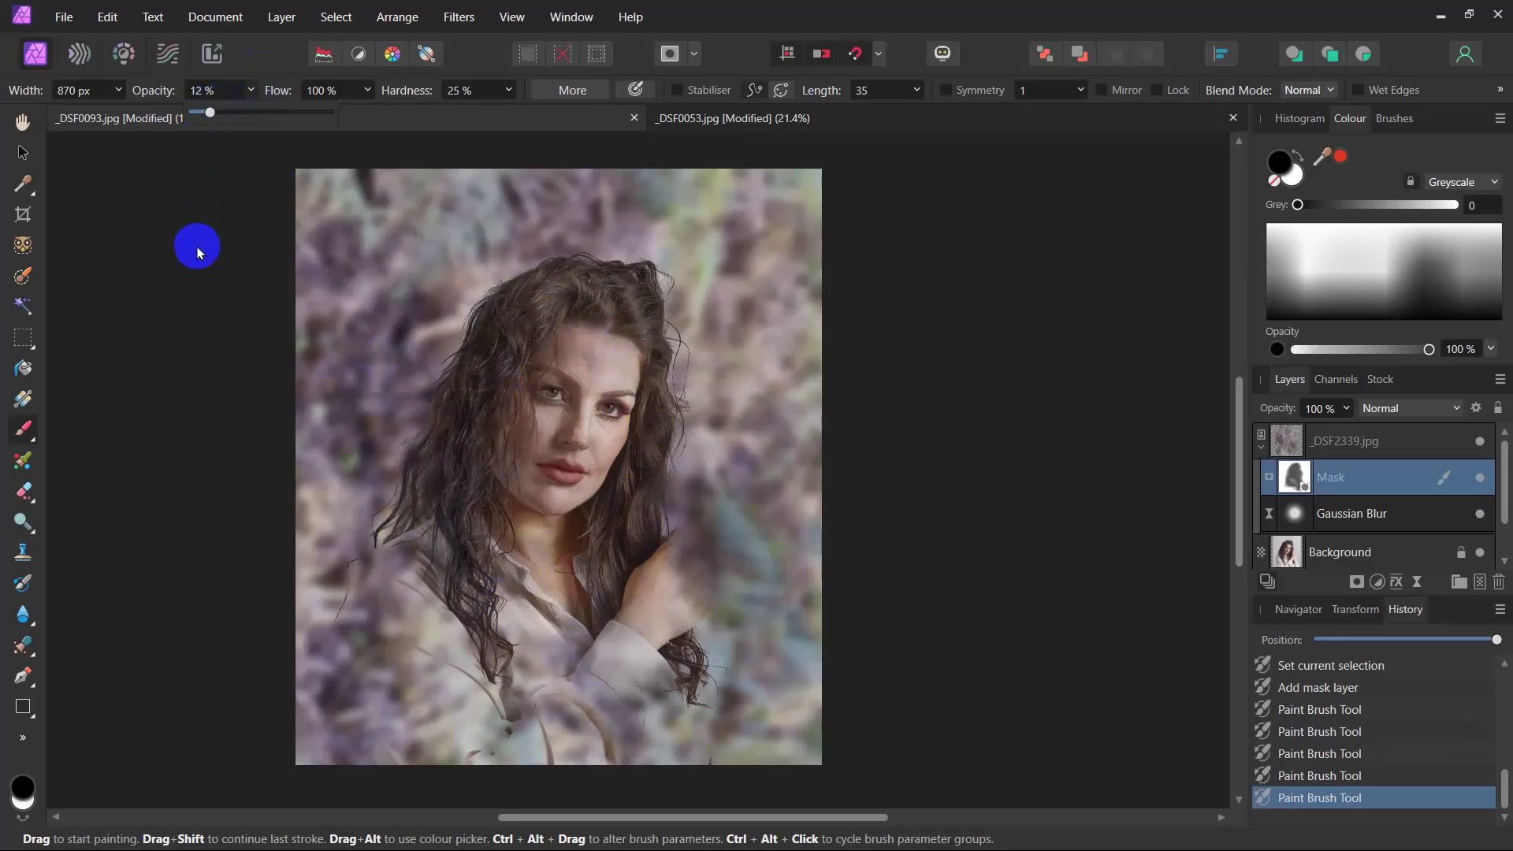
mouse_move(508, 357)
mouse_down()
mouse_move(485, 576)
mouse_move(440, 614)
mouse_move(429, 584)
mouse_move(397, 624)
mouse_move(418, 673)
mouse_move(397, 738)
mouse_move(421, 661)
mouse_move(373, 662)
mouse_move(383, 691)
mouse_move(578, 593)
mouse_move(637, 585)
mouse_move(704, 651)
mouse_move(650, 592)
mouse_move(613, 318)
mouse_move(508, 376)
mouse_move(506, 418)
mouse_move(541, 381)
mouse_move(573, 435)
mouse_move(523, 521)
mouse_move(559, 454)
mouse_move(515, 501)
mouse_move(574, 444)
mouse_move(591, 611)
mouse_move(494, 667)
mouse_move(589, 346)
mouse_move(519, 597)
mouse_move(595, 636)
mouse_move(525, 699)
mouse_move(511, 625)
mouse_move(591, 646)
mouse_move(567, 584)
mouse_move(549, 367)
mouse_move(660, 227)
mouse_move(825, 213)
mouse_move(822, 309)
mouse_move(617, 329)
mouse_move(610, 307)
mouse_move(569, 343)
mouse_move(506, 509)
mouse_move(550, 443)
mouse_move(623, 579)
mouse_move(675, 602)
mouse_move(696, 563)
mouse_move(686, 606)
mouse_move(691, 554)
mouse_move(685, 612)
mouse_move(904, 595)
mouse_move(892, 575)
mouse_move(1020, 455)
mouse_move(948, 432)
mouse_move(871, 348)
mouse_move(891, 263)
mouse_move(747, 173)
mouse_move(618, 192)
mouse_move(314, 347)
mouse_move(334, 719)
mouse_move(607, 788)
mouse_up()
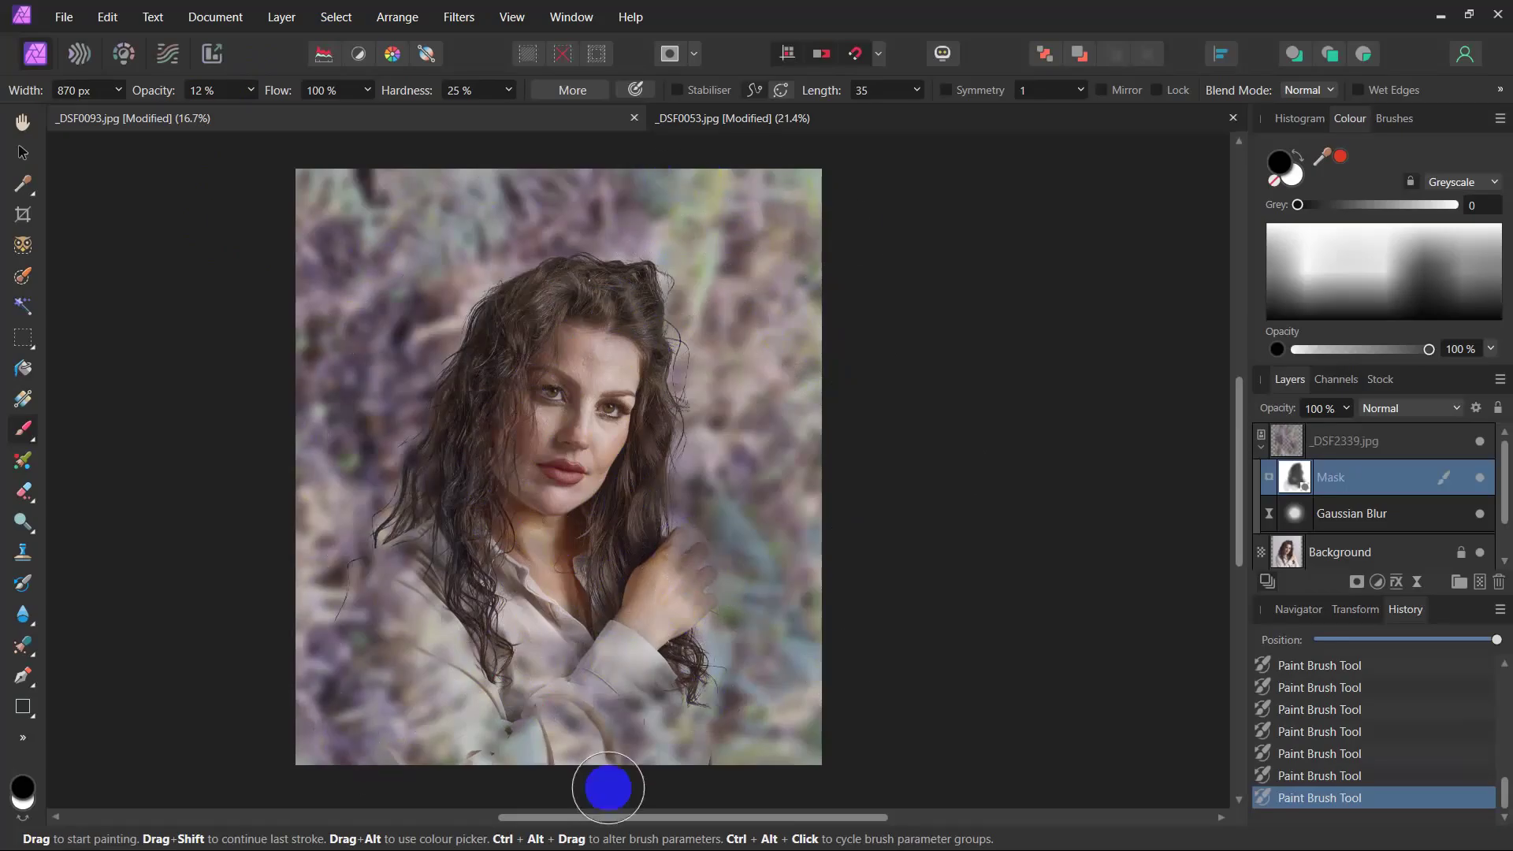
Add a live Vignette filter to the _DSF2339.jpg layer
click(1299, 446)
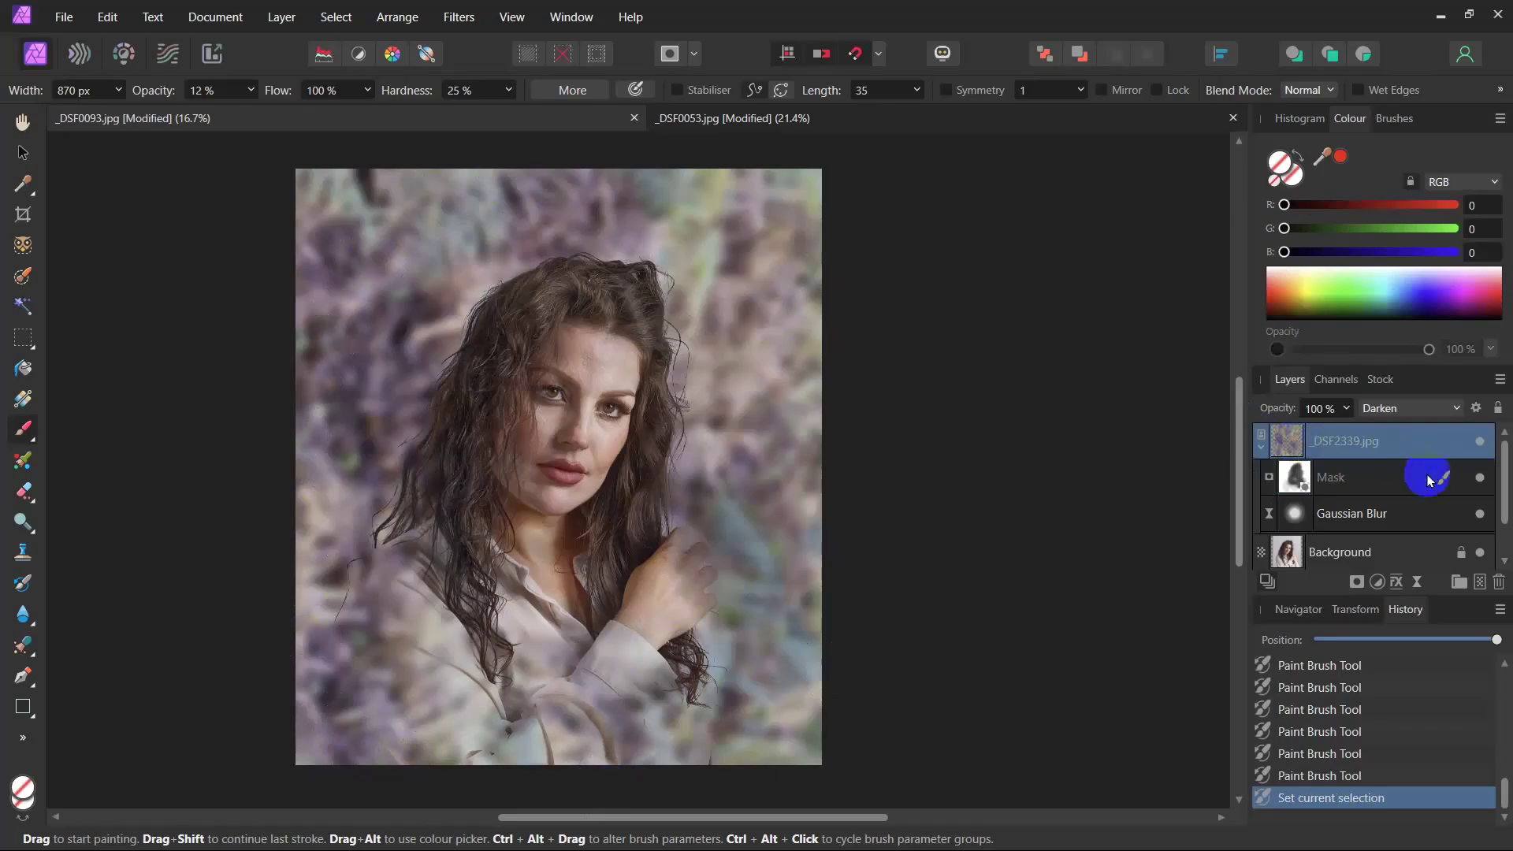
click(1418, 583)
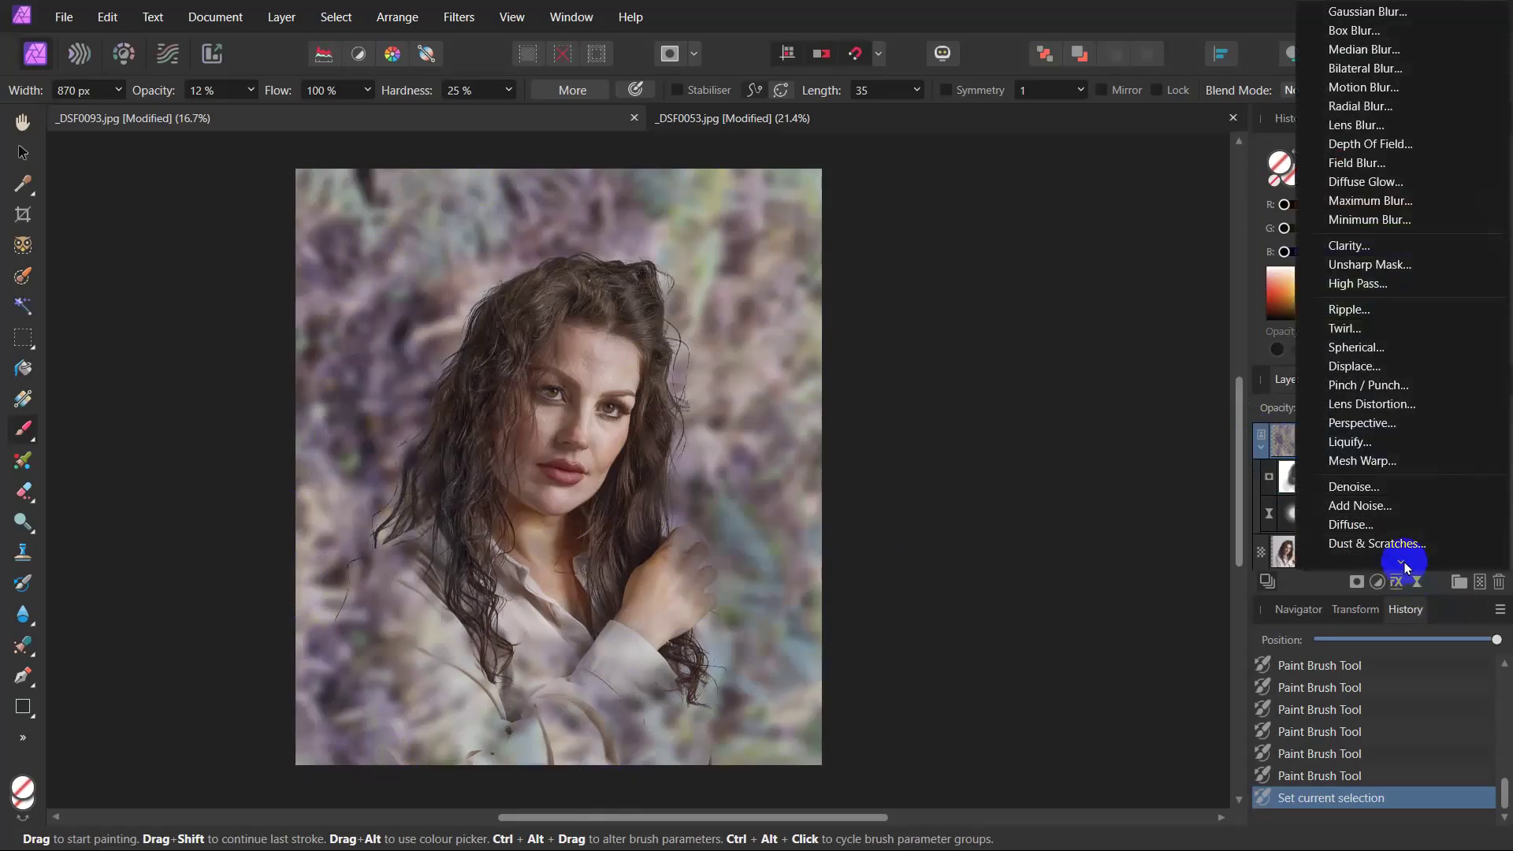
click(1402, 562)
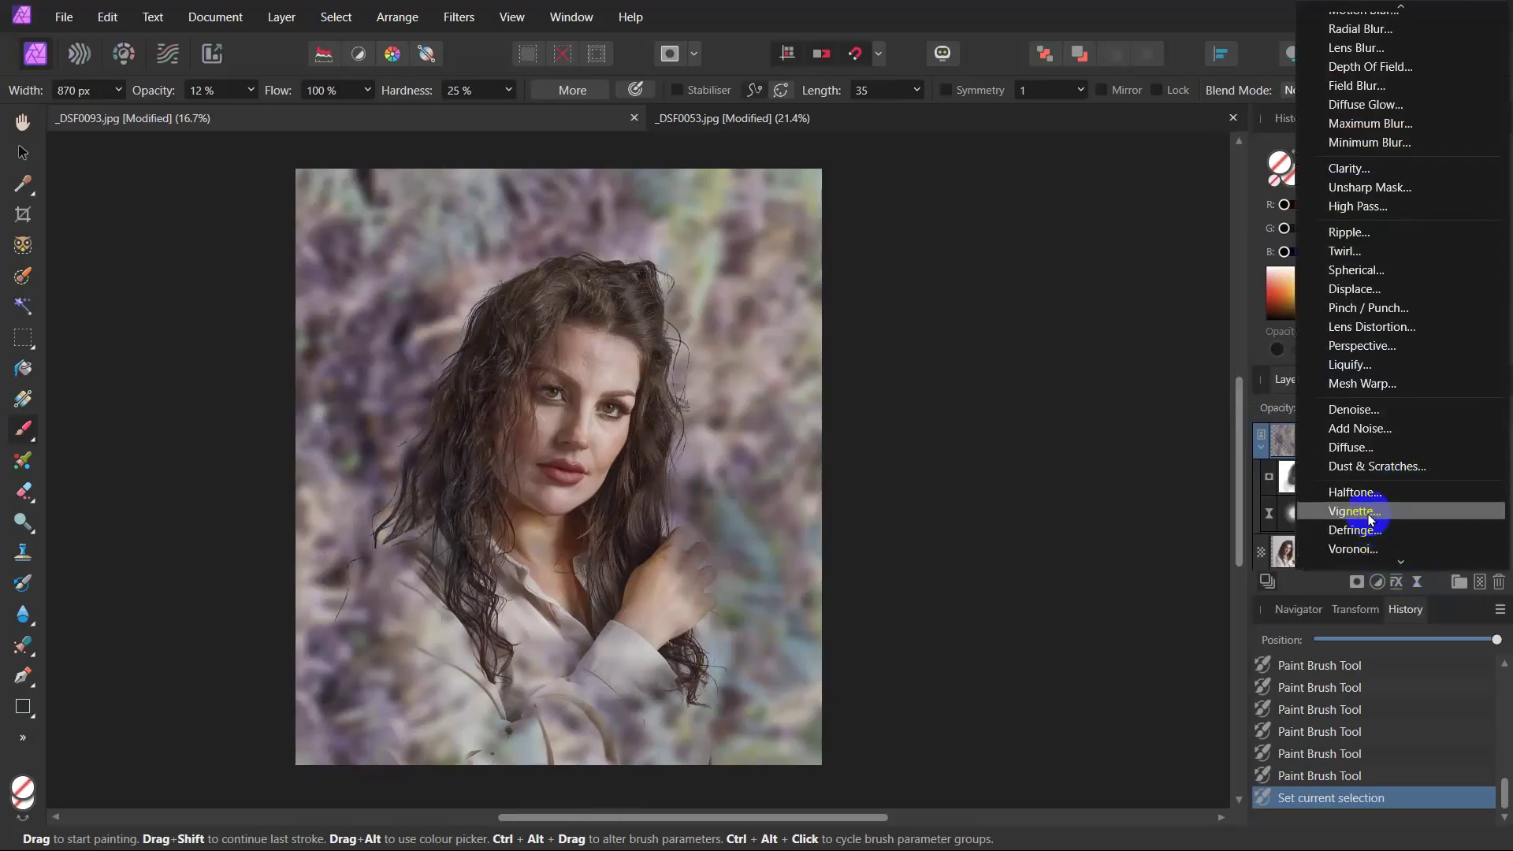
click(1369, 514)
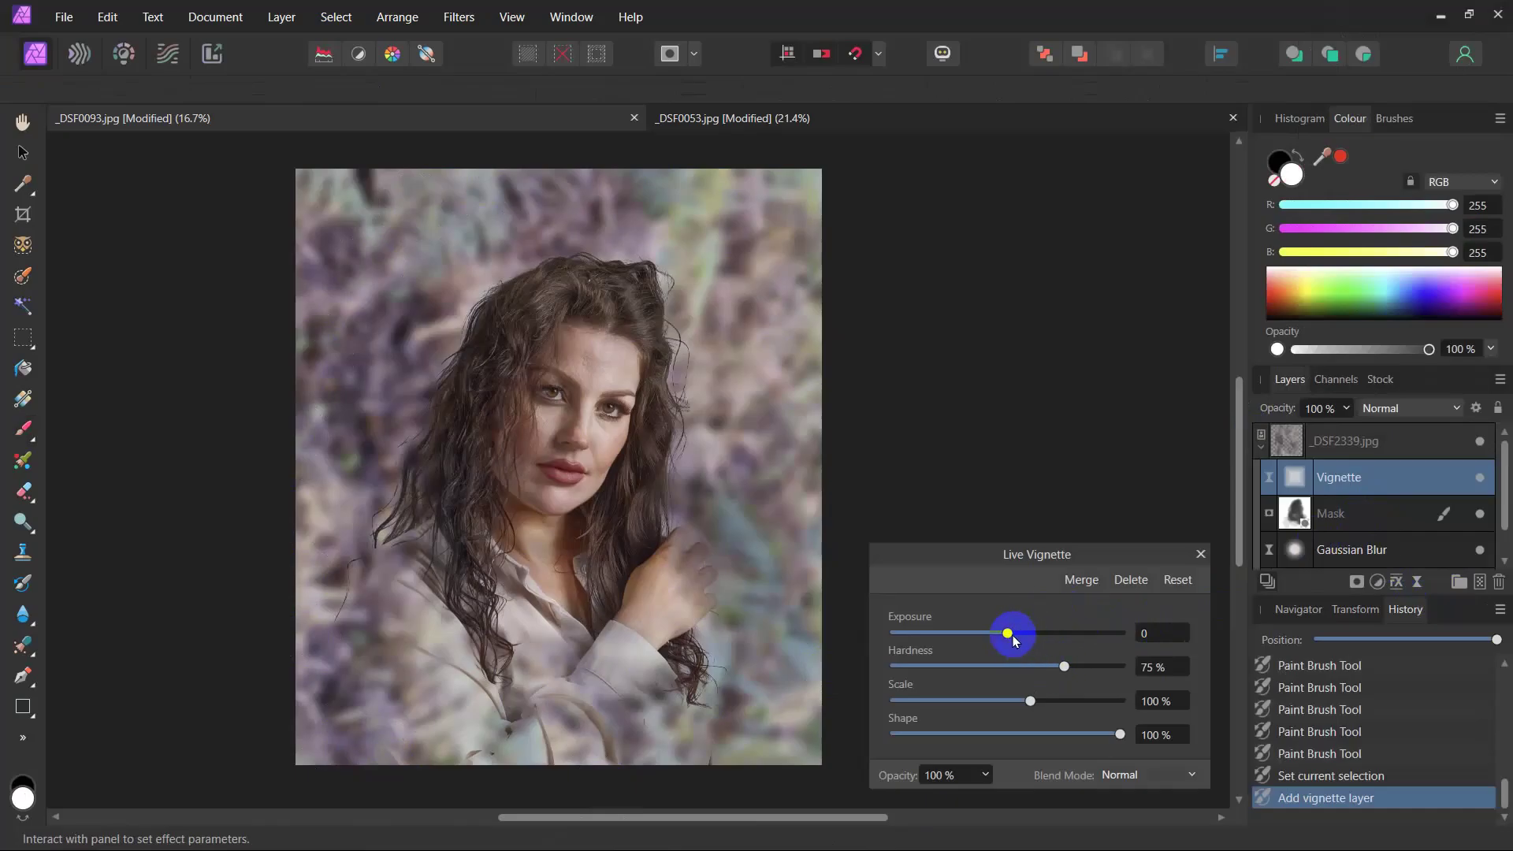
Set the vignette's exposure to -4, shape to 82 %, hardness to 0 % and scale to 214 %, and close its settings
drag(1008, 633, 866, 617)
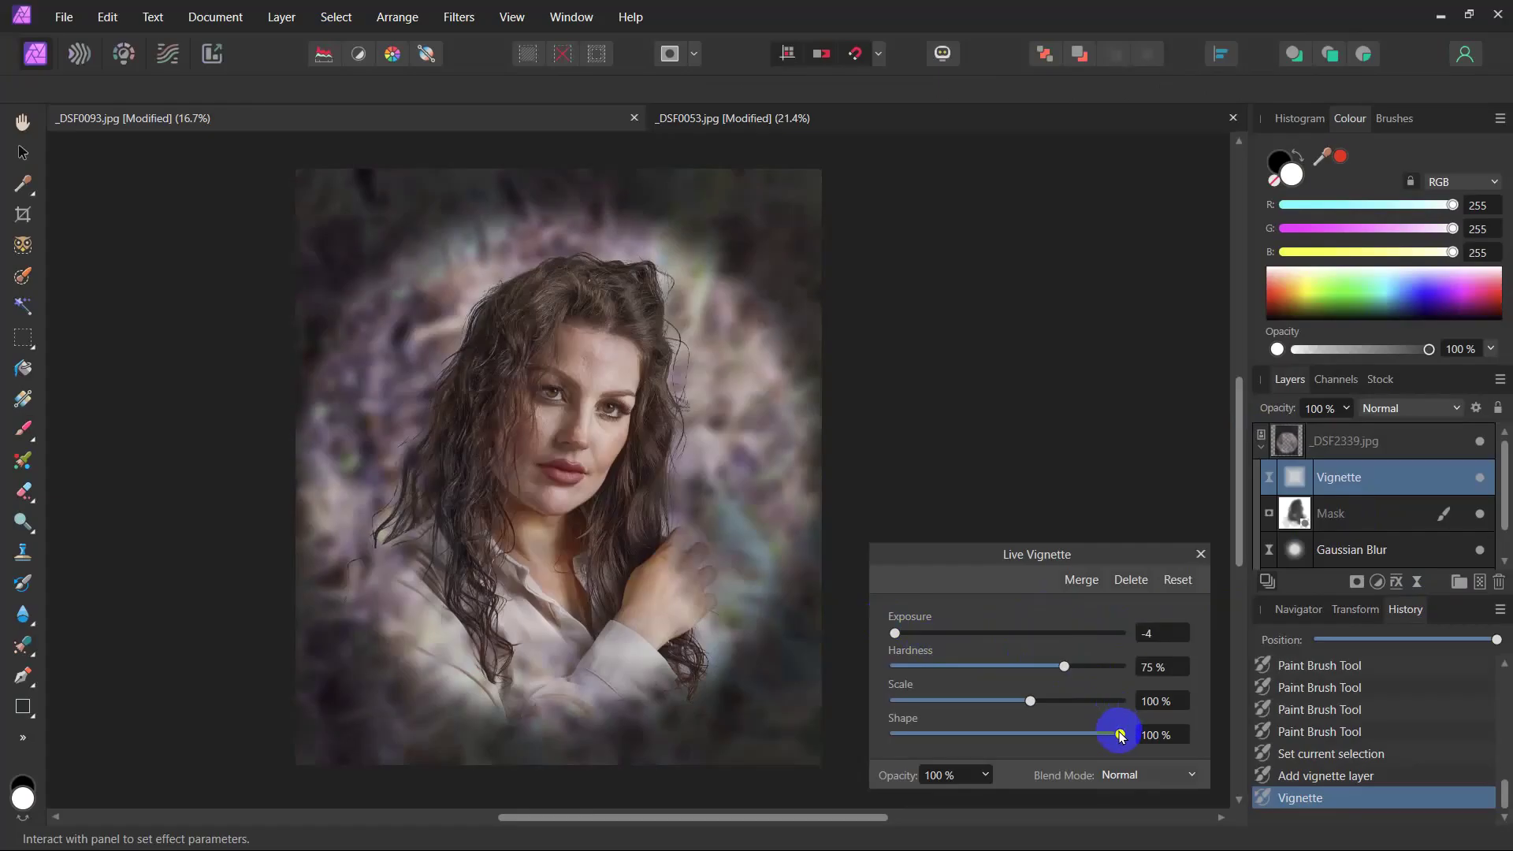
drag(1119, 736, 1080, 735)
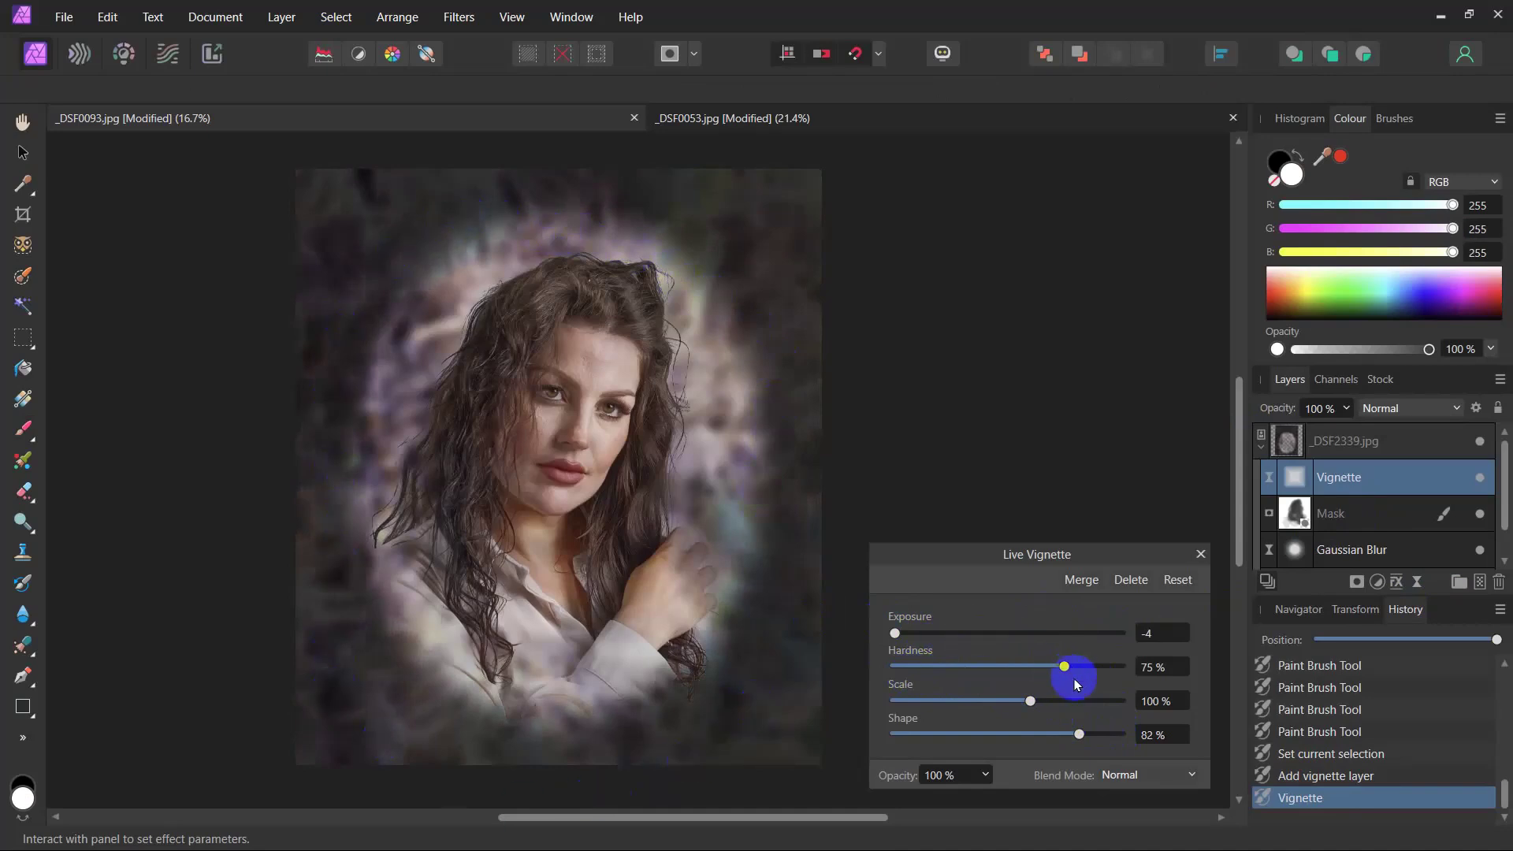
drag(1060, 668, 886, 688)
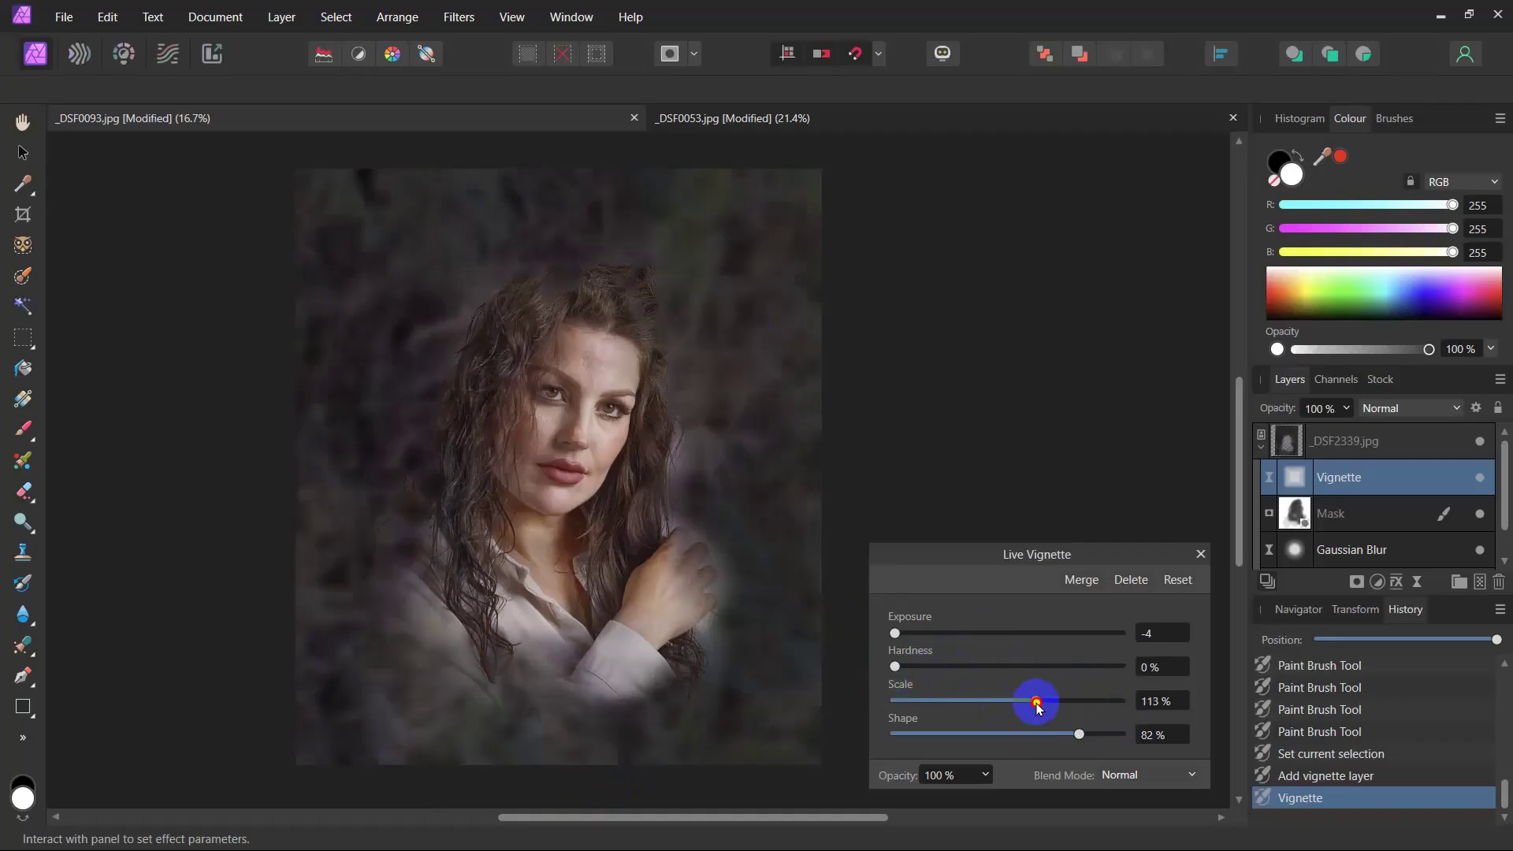
drag(1037, 707, 1069, 712)
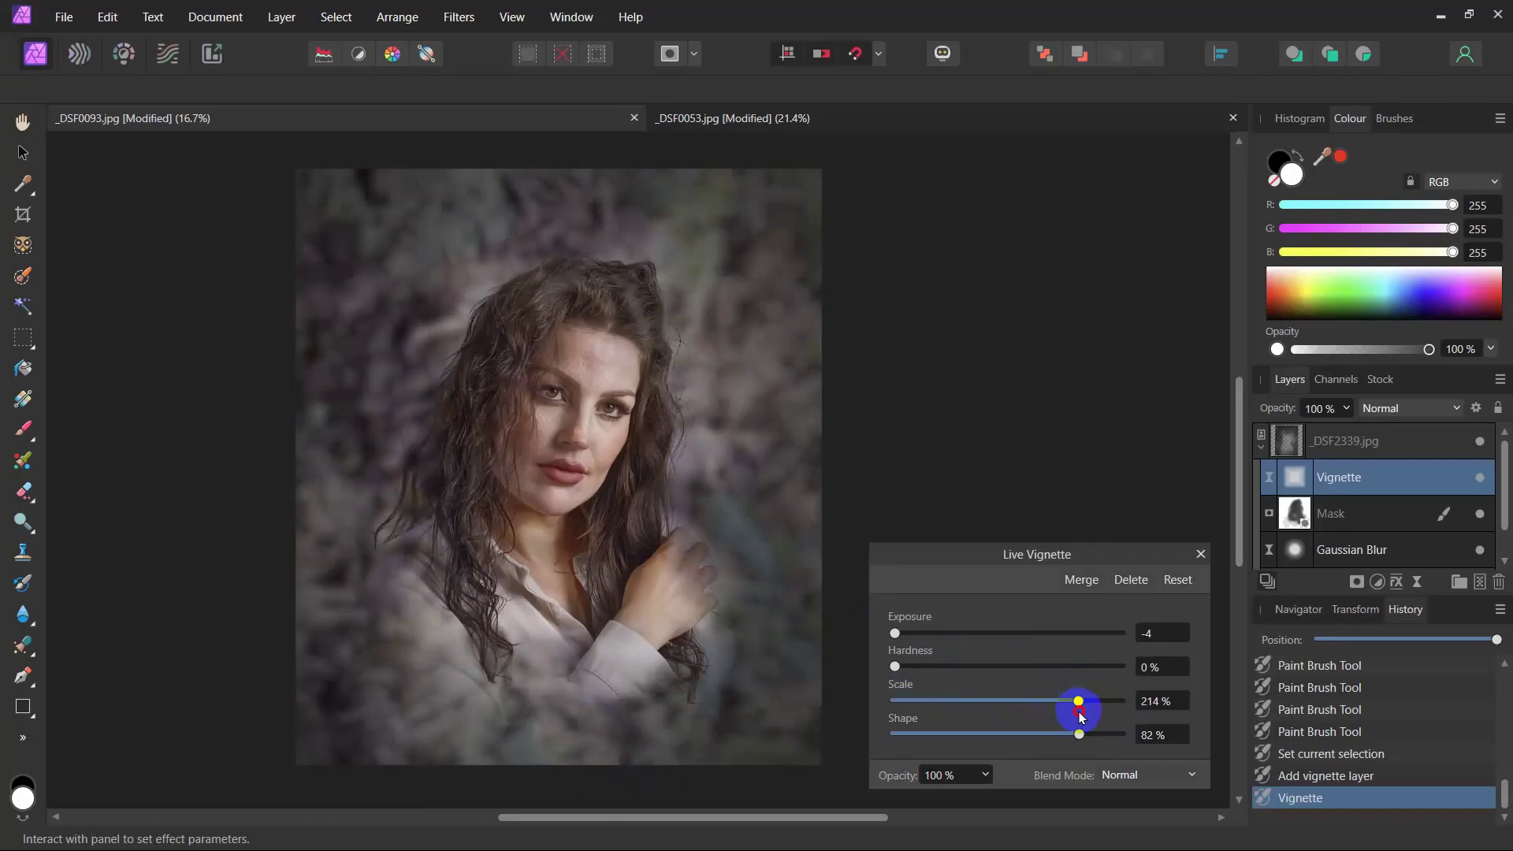
click(1202, 556)
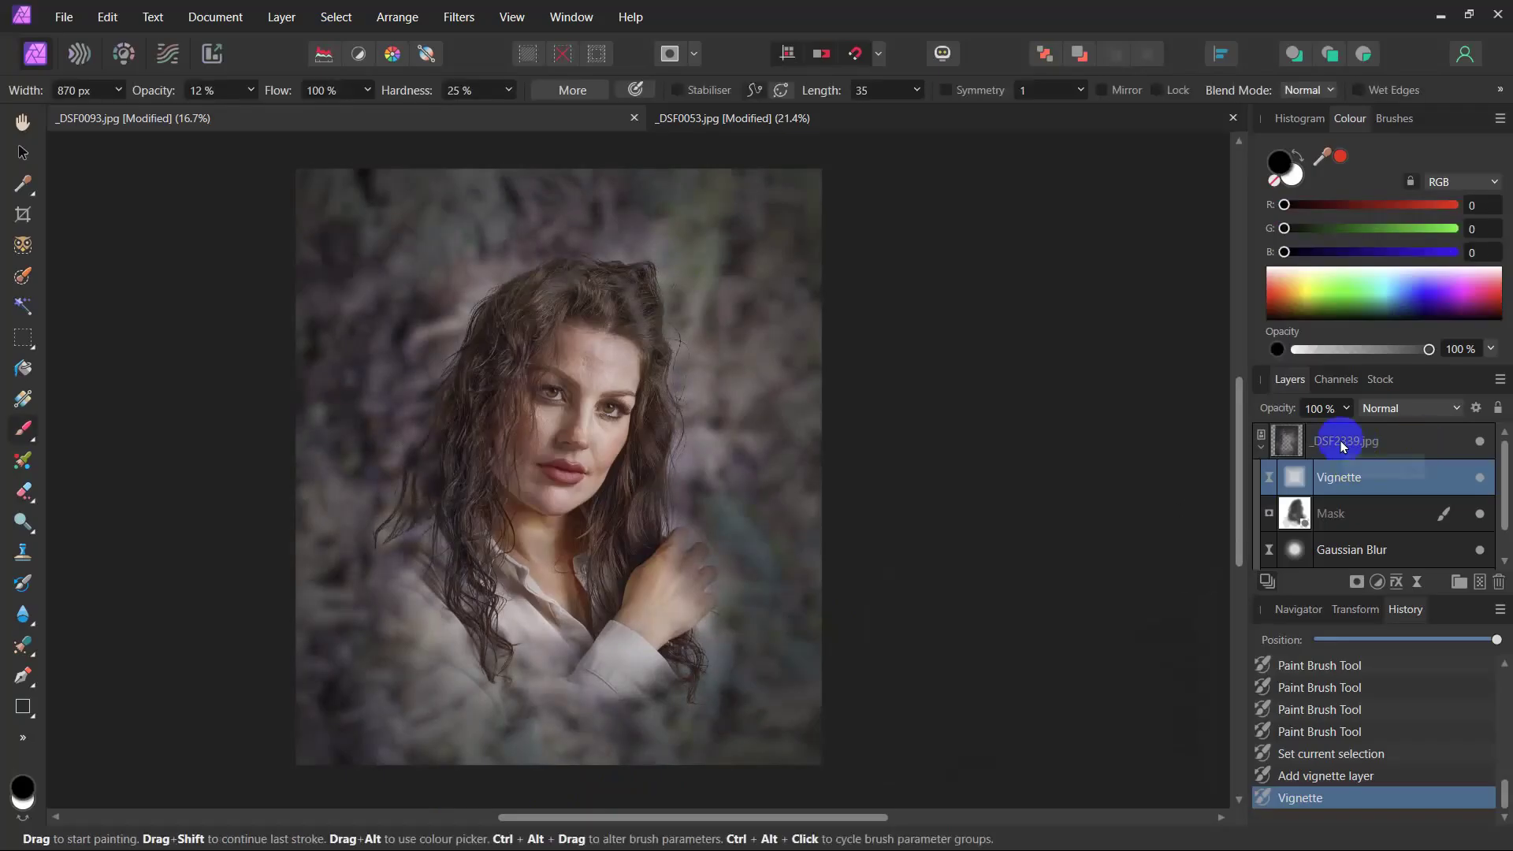
Move the Vignette out of the _DSF2339.jpg layer to above it, comparing the image with the texture and vignette hidden and shown
drag(1344, 446, 1375, 450)
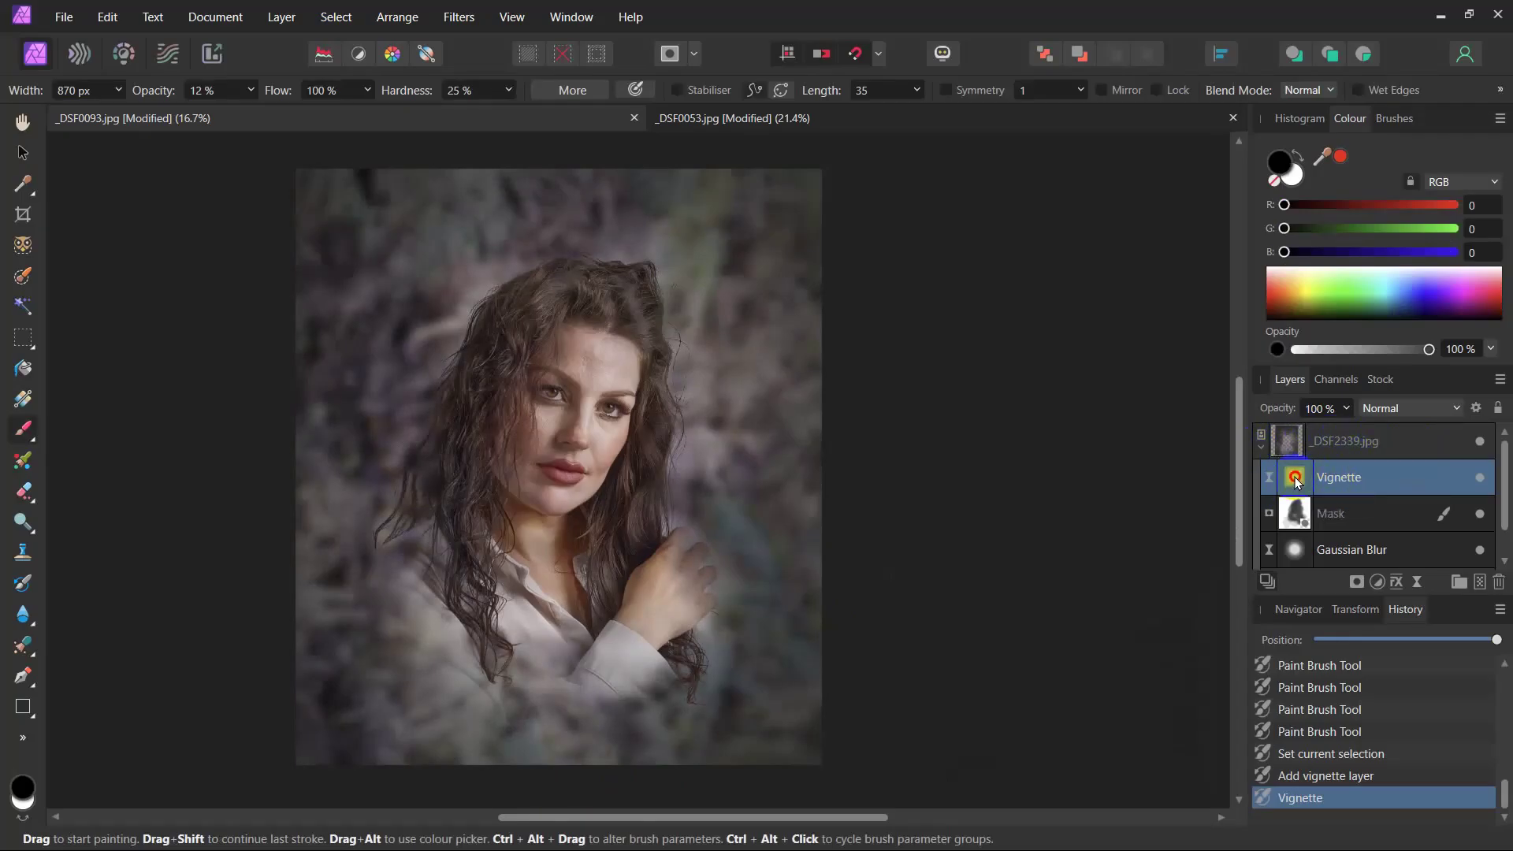
drag(1298, 483, 1301, 430)
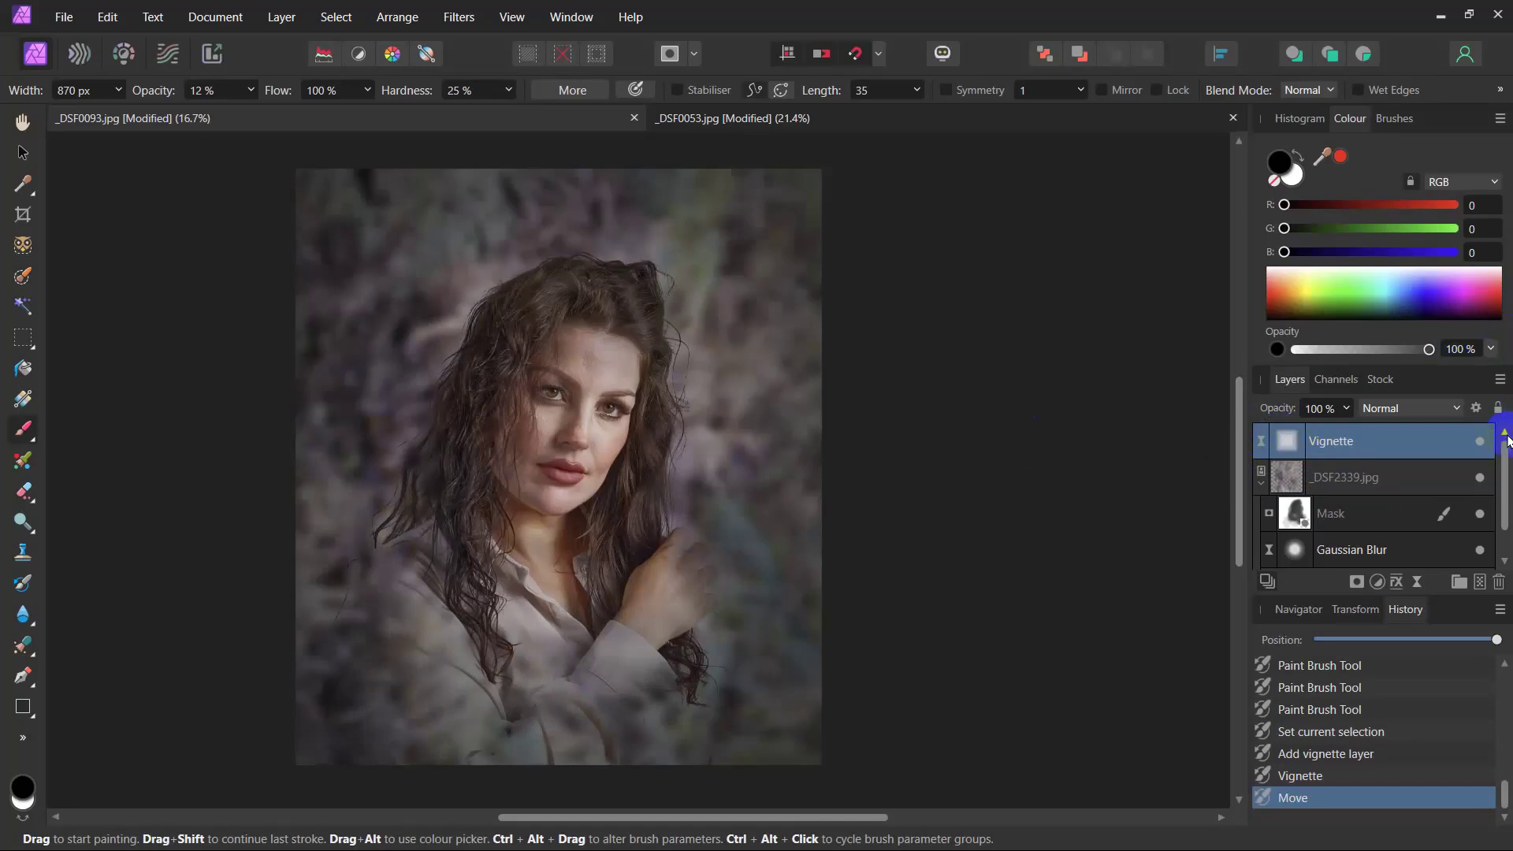
click(1481, 478)
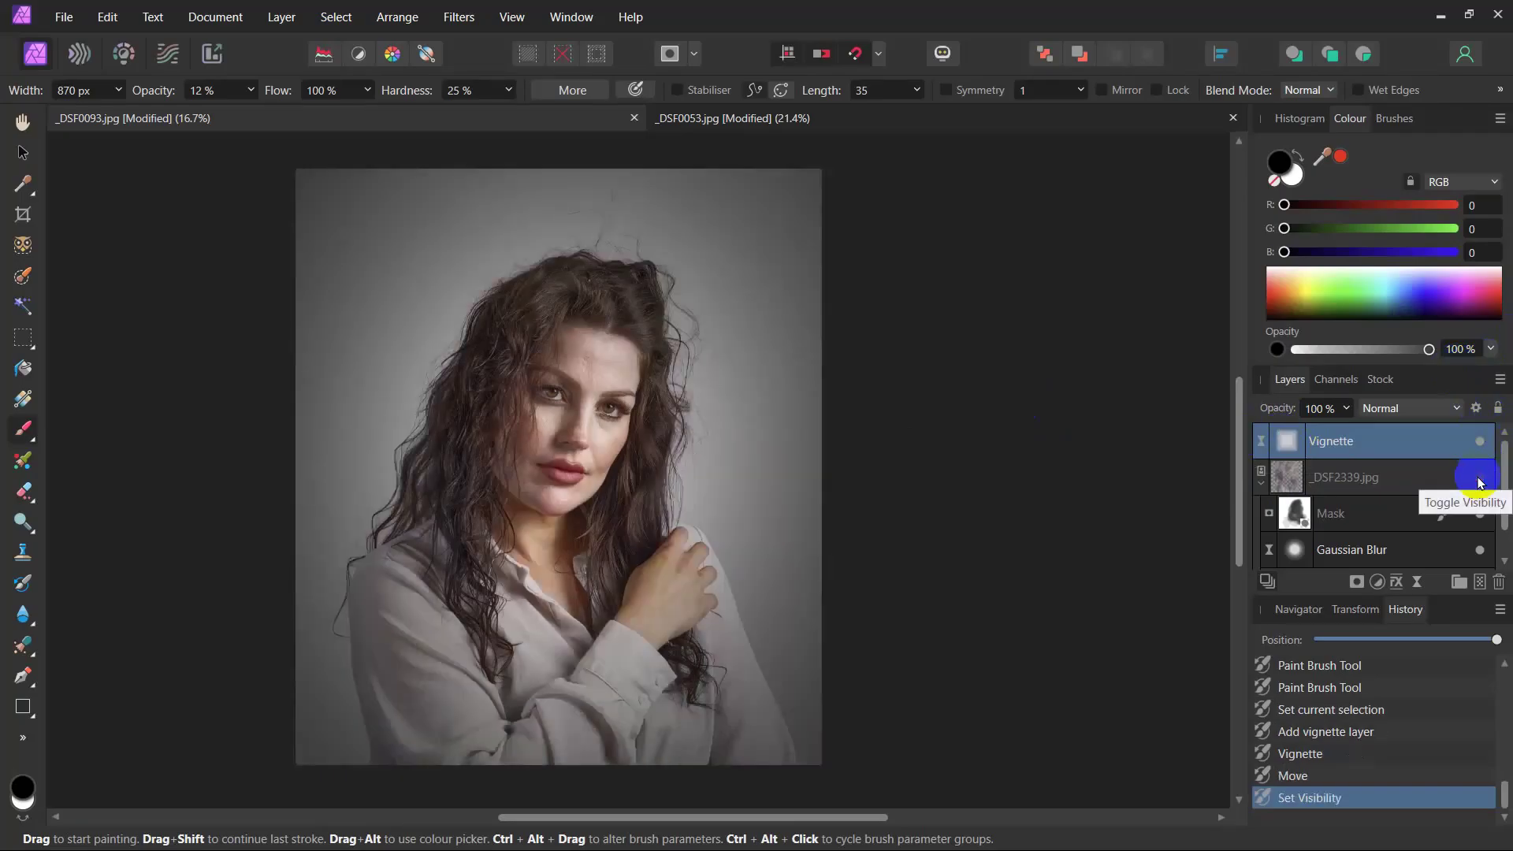
click(1480, 443)
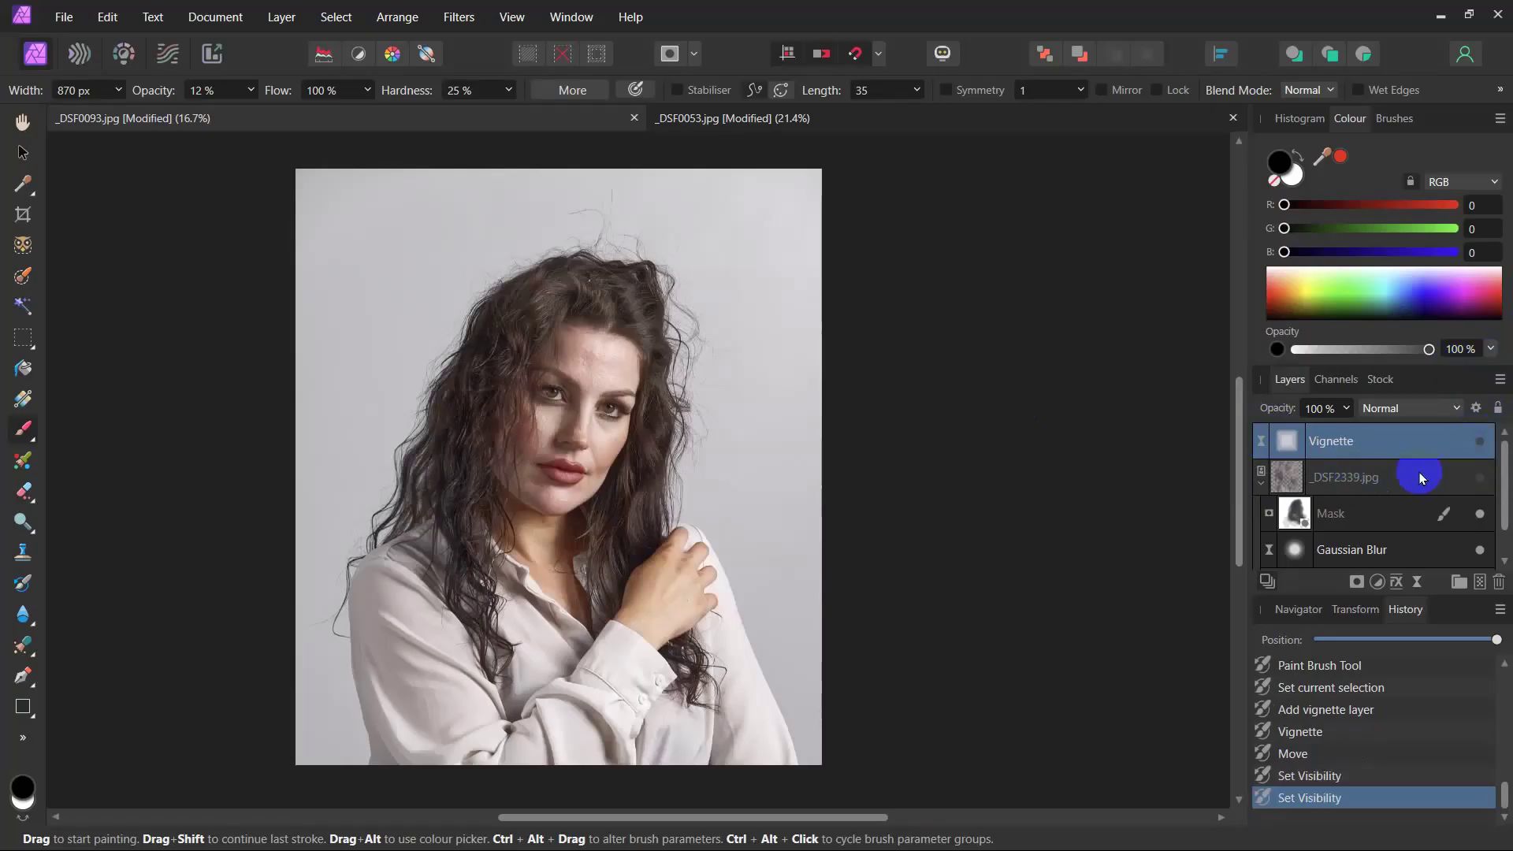
click(1476, 478)
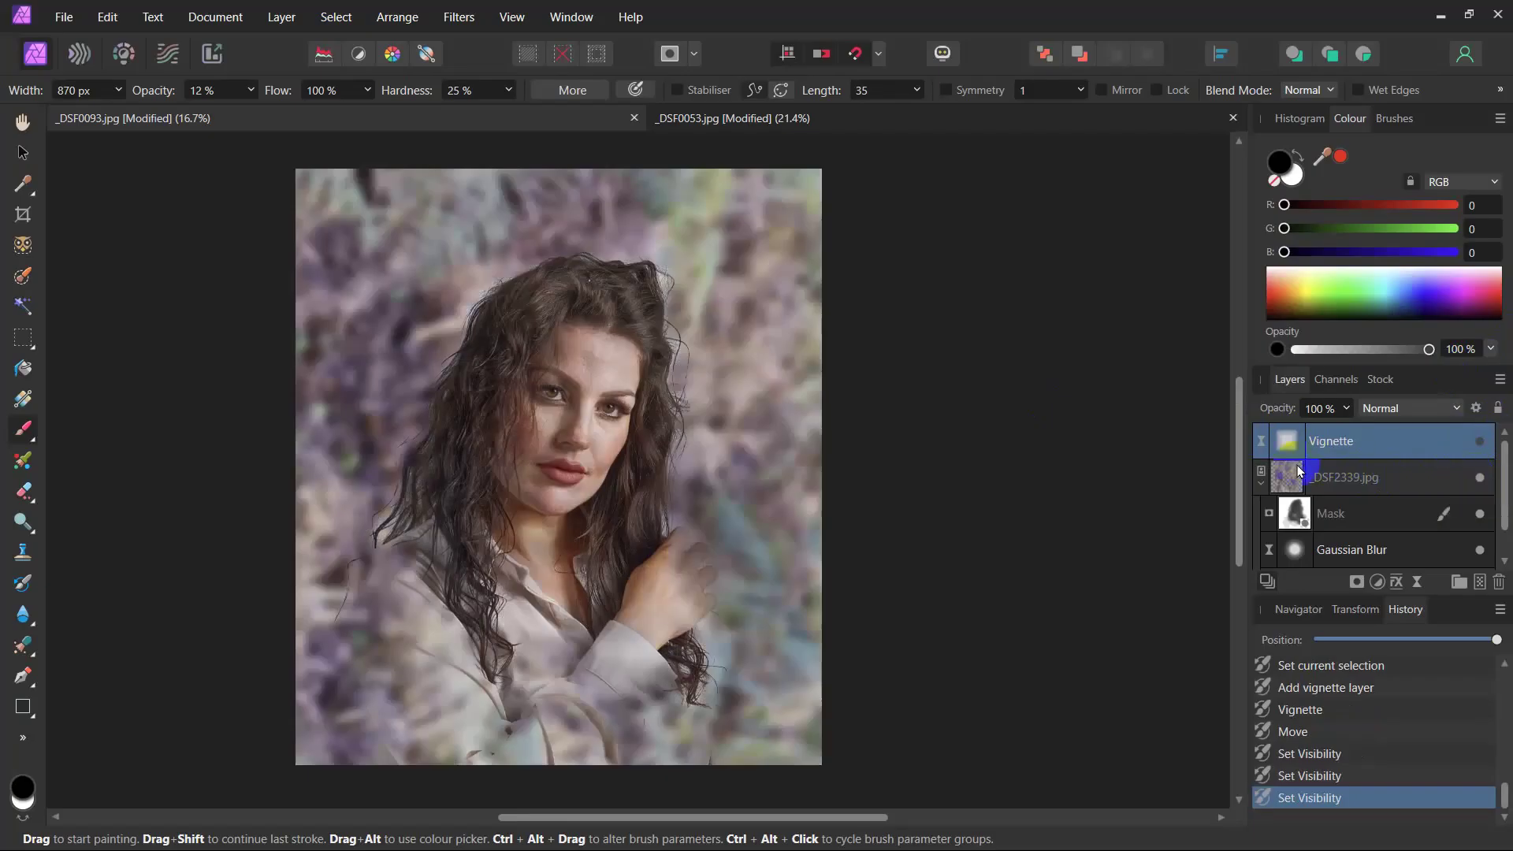
click(1482, 443)
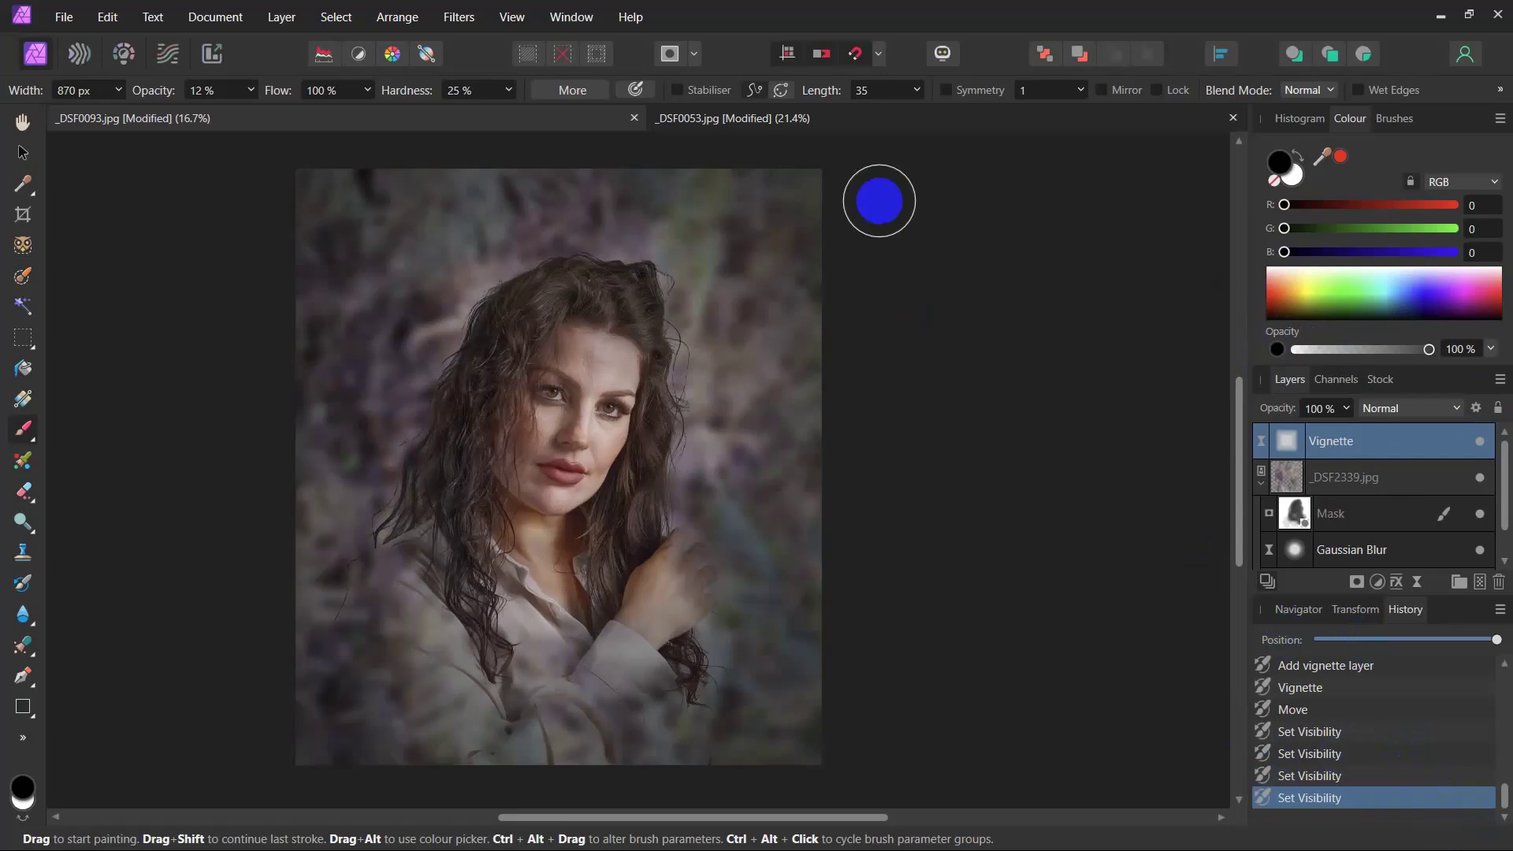
Switch to the _DSF0053.jpg portrait document
click(864, 122)
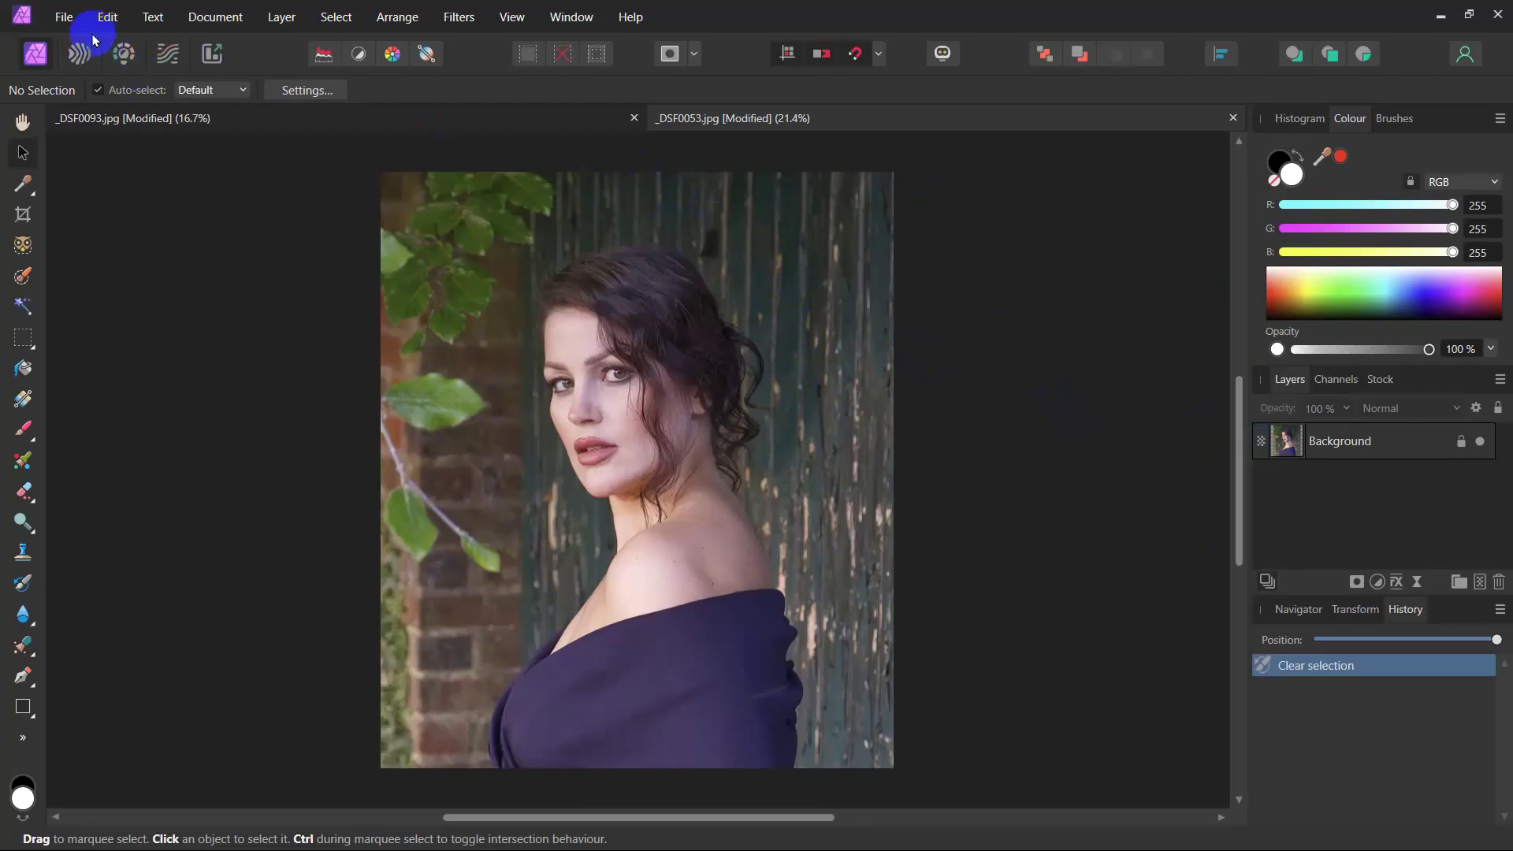
Place the _DSF2339 texture over the portrait, rotate it to vertical orientation and enlarge it to cover the whole image
click(63, 17)
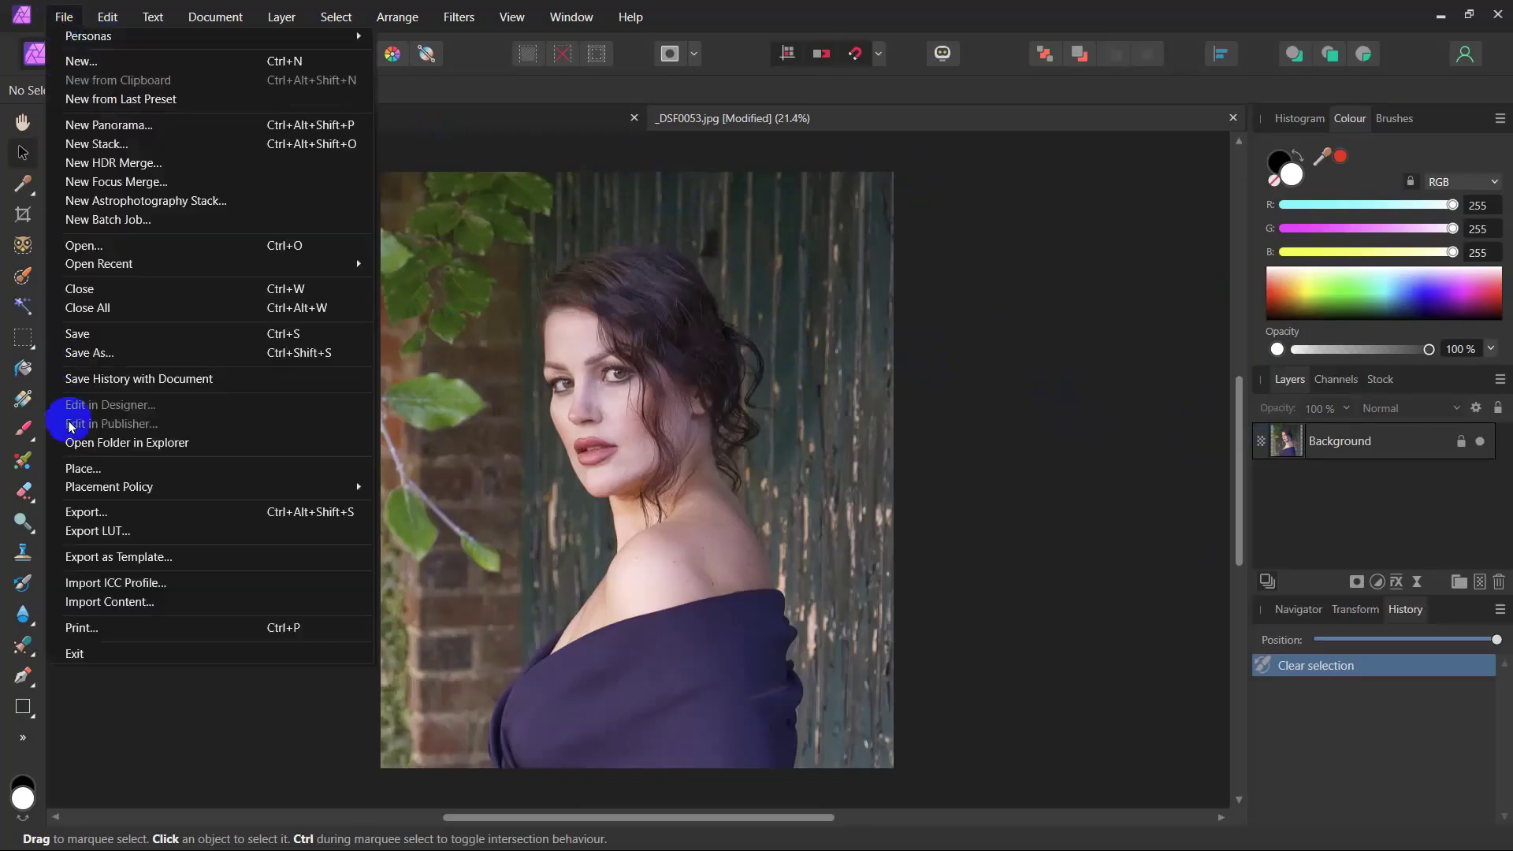
click(74, 470)
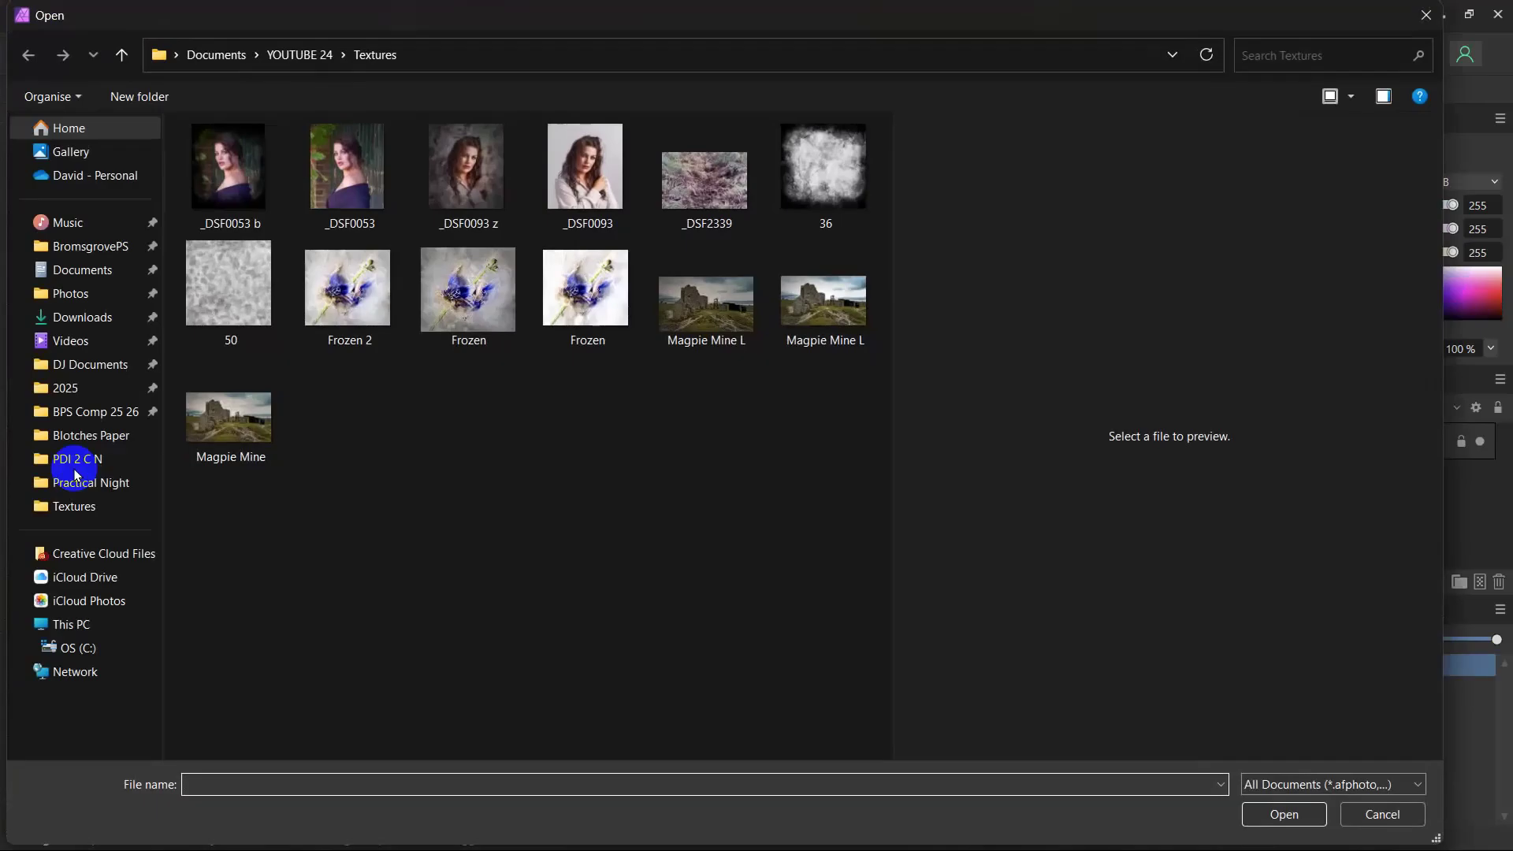
click(706, 196)
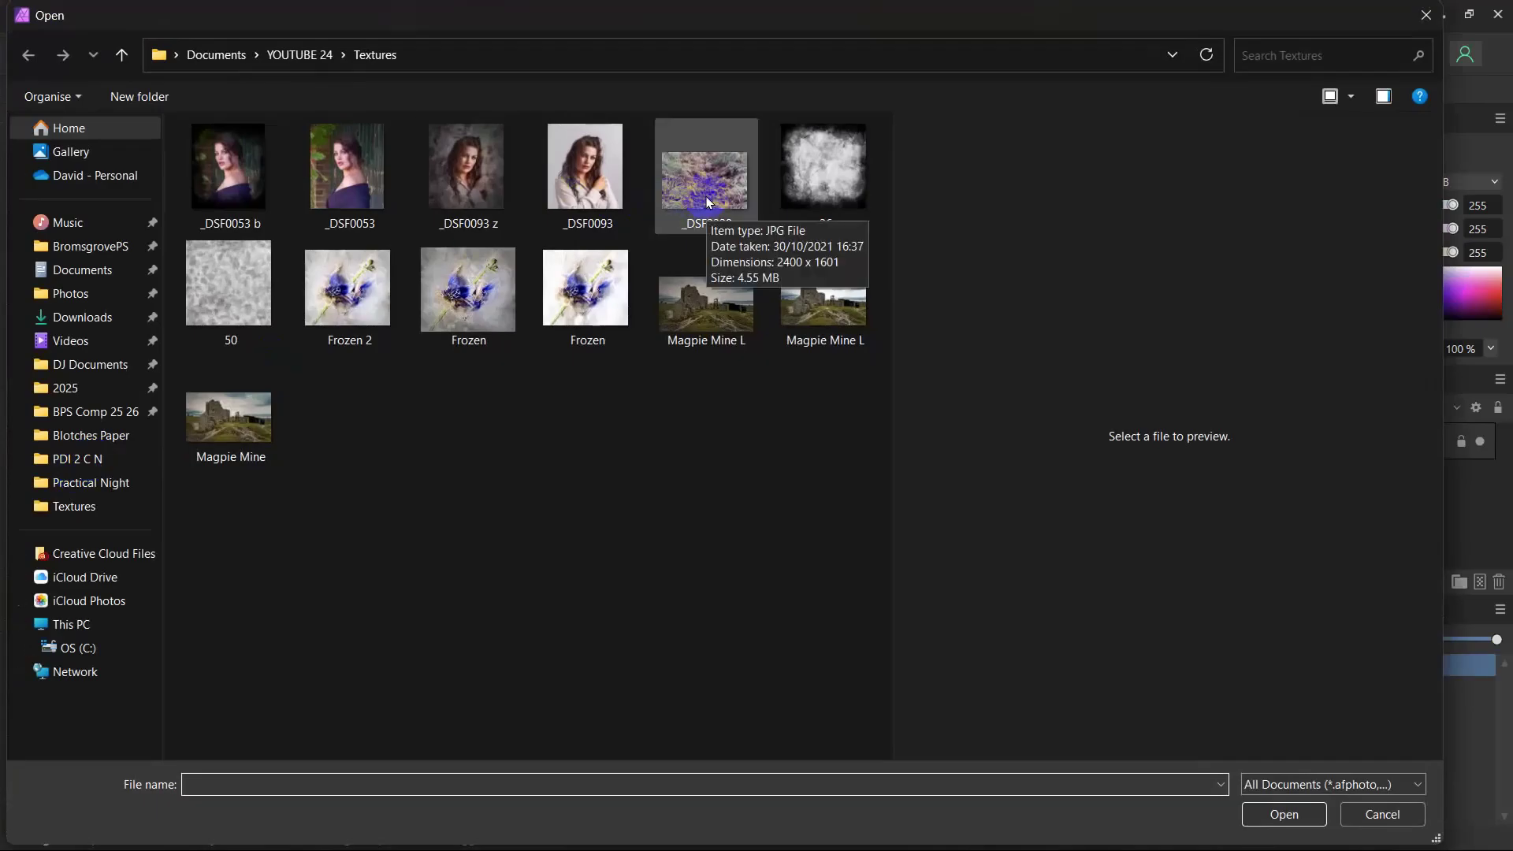
click(707, 196)
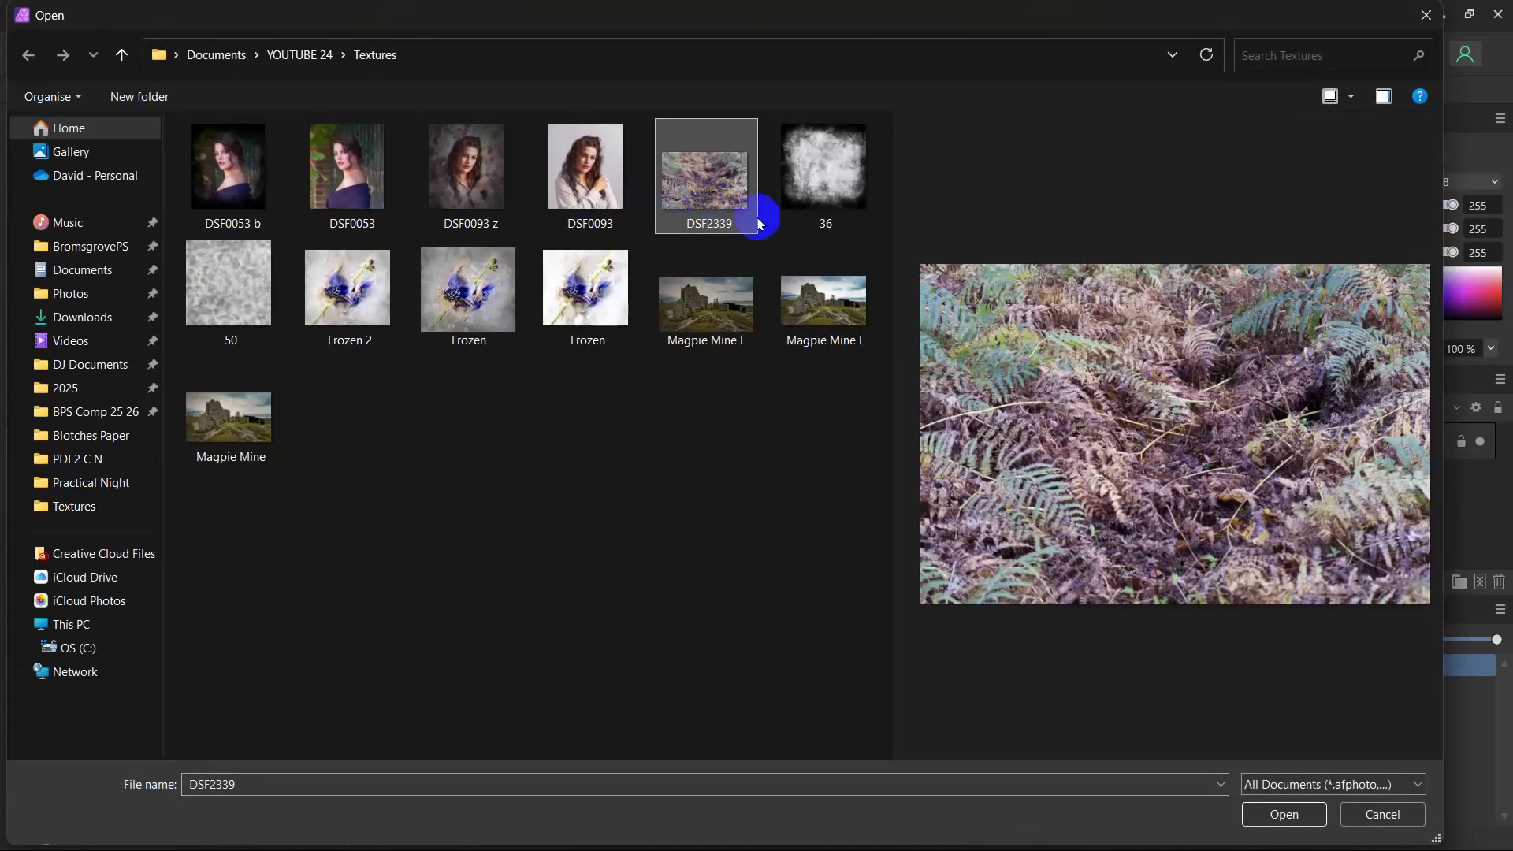
double_click(717, 170)
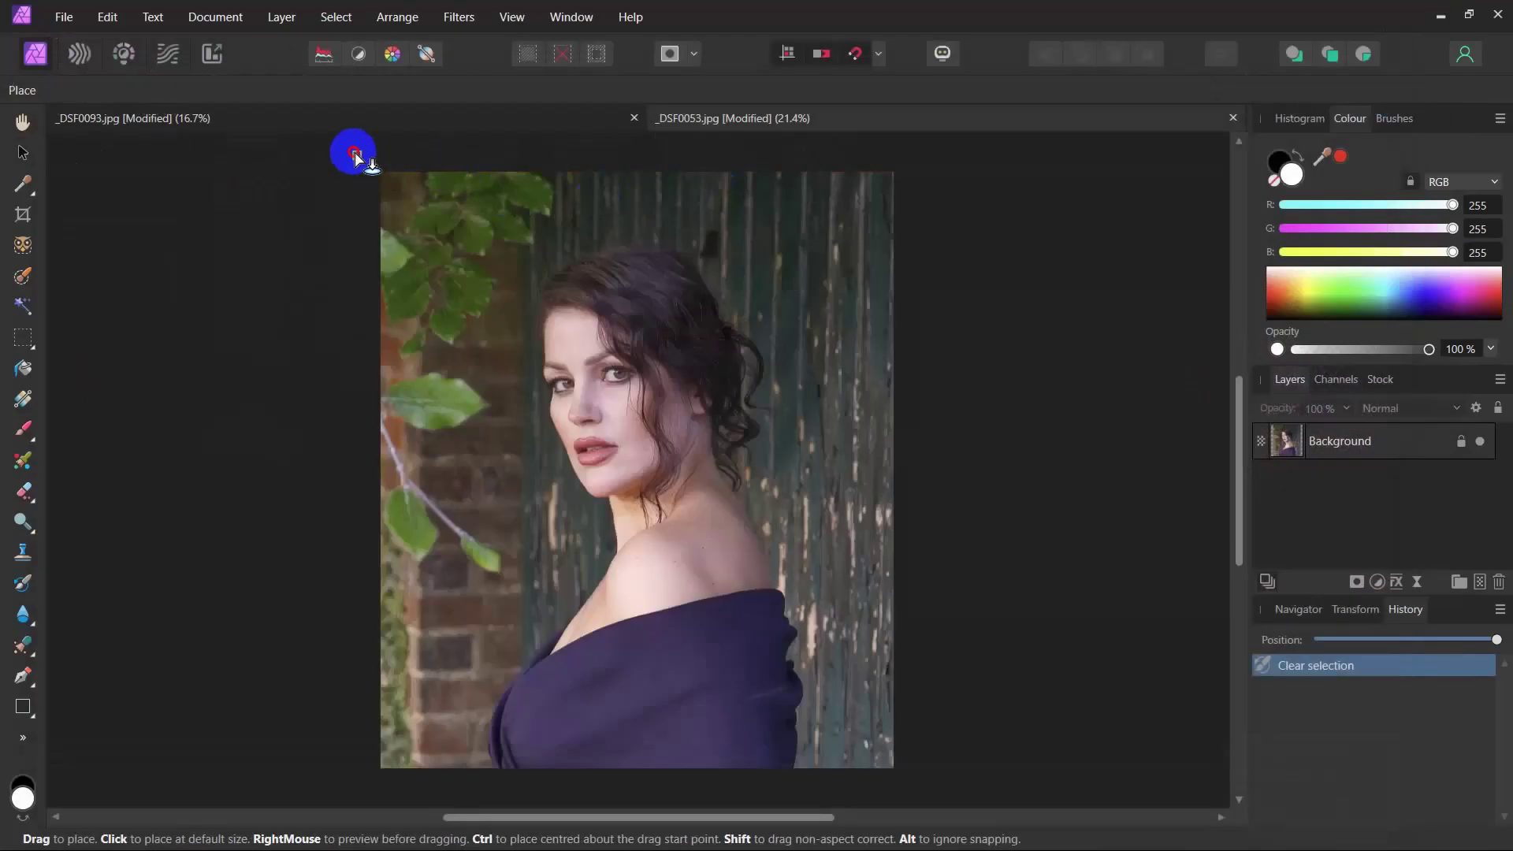
drag(355, 153, 934, 702)
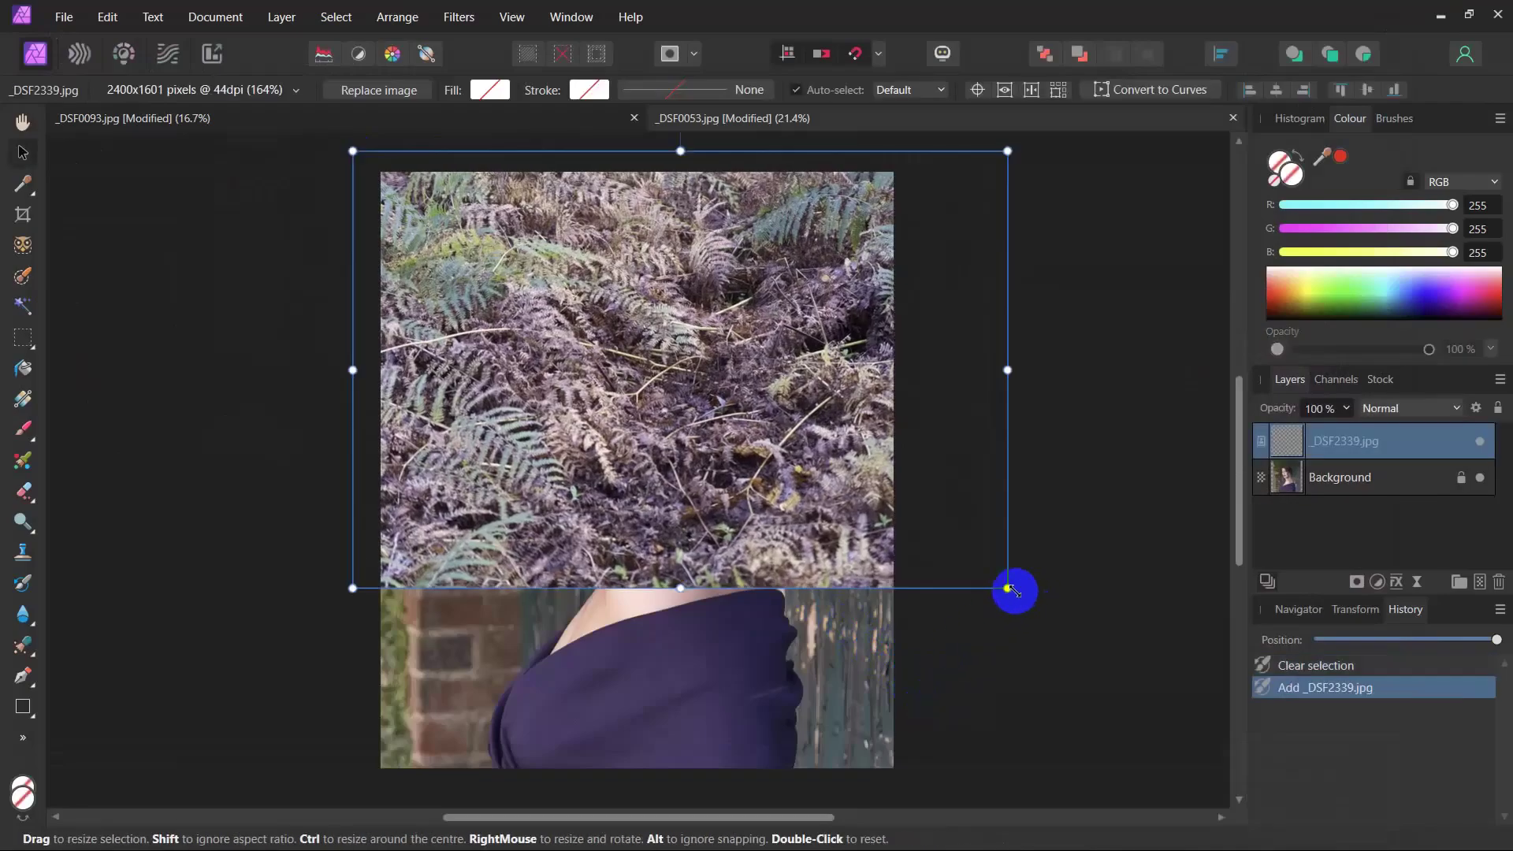
drag(1014, 593, 362, 842)
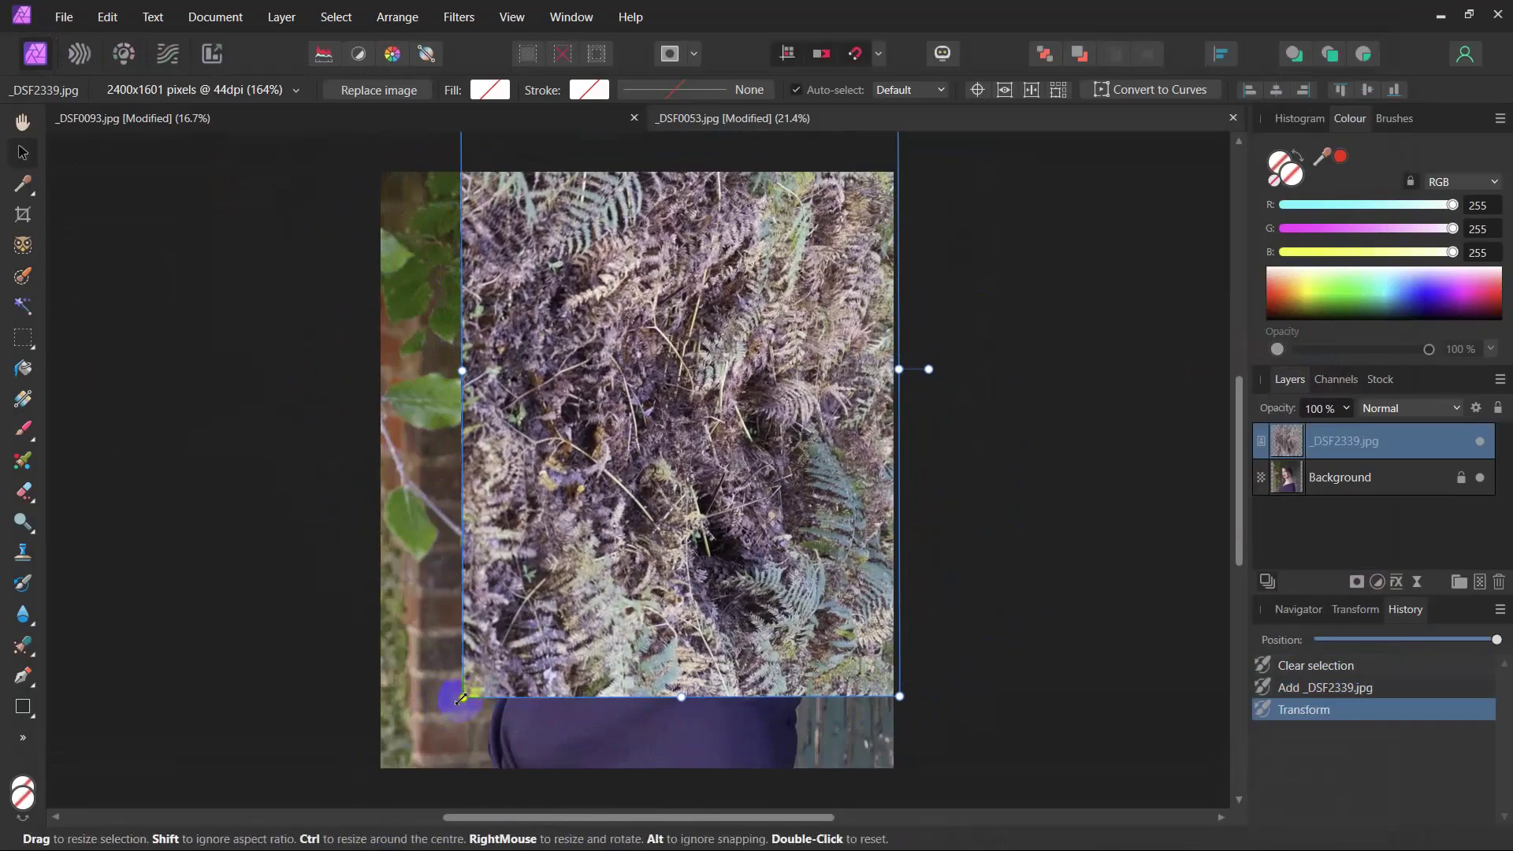
drag(462, 699, 306, 776)
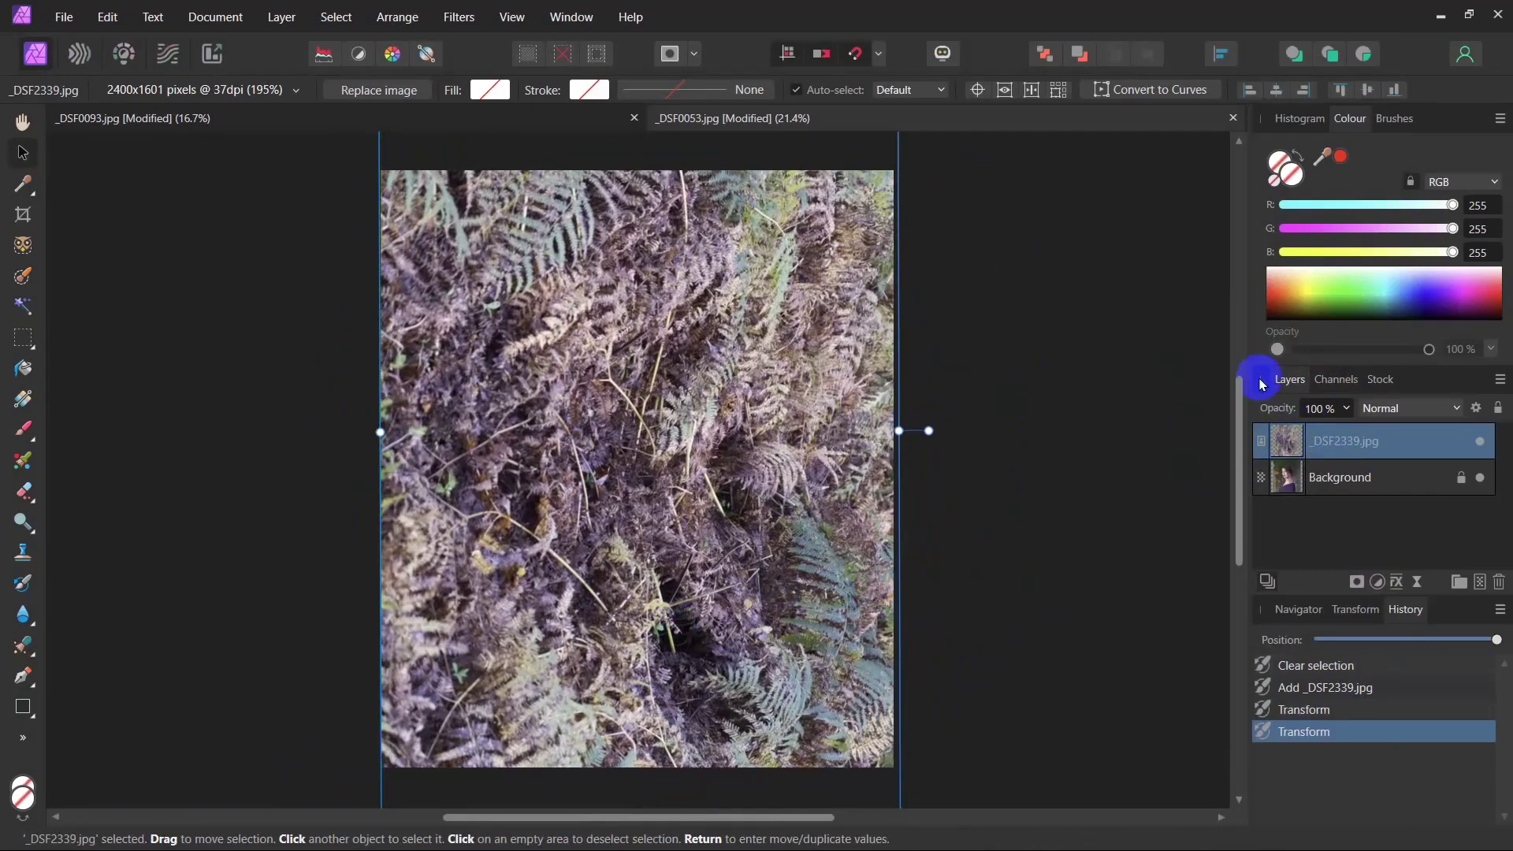
Try the Lighten blend mode on the _DSF2339.jpg texture and delete that layer
click(1457, 408)
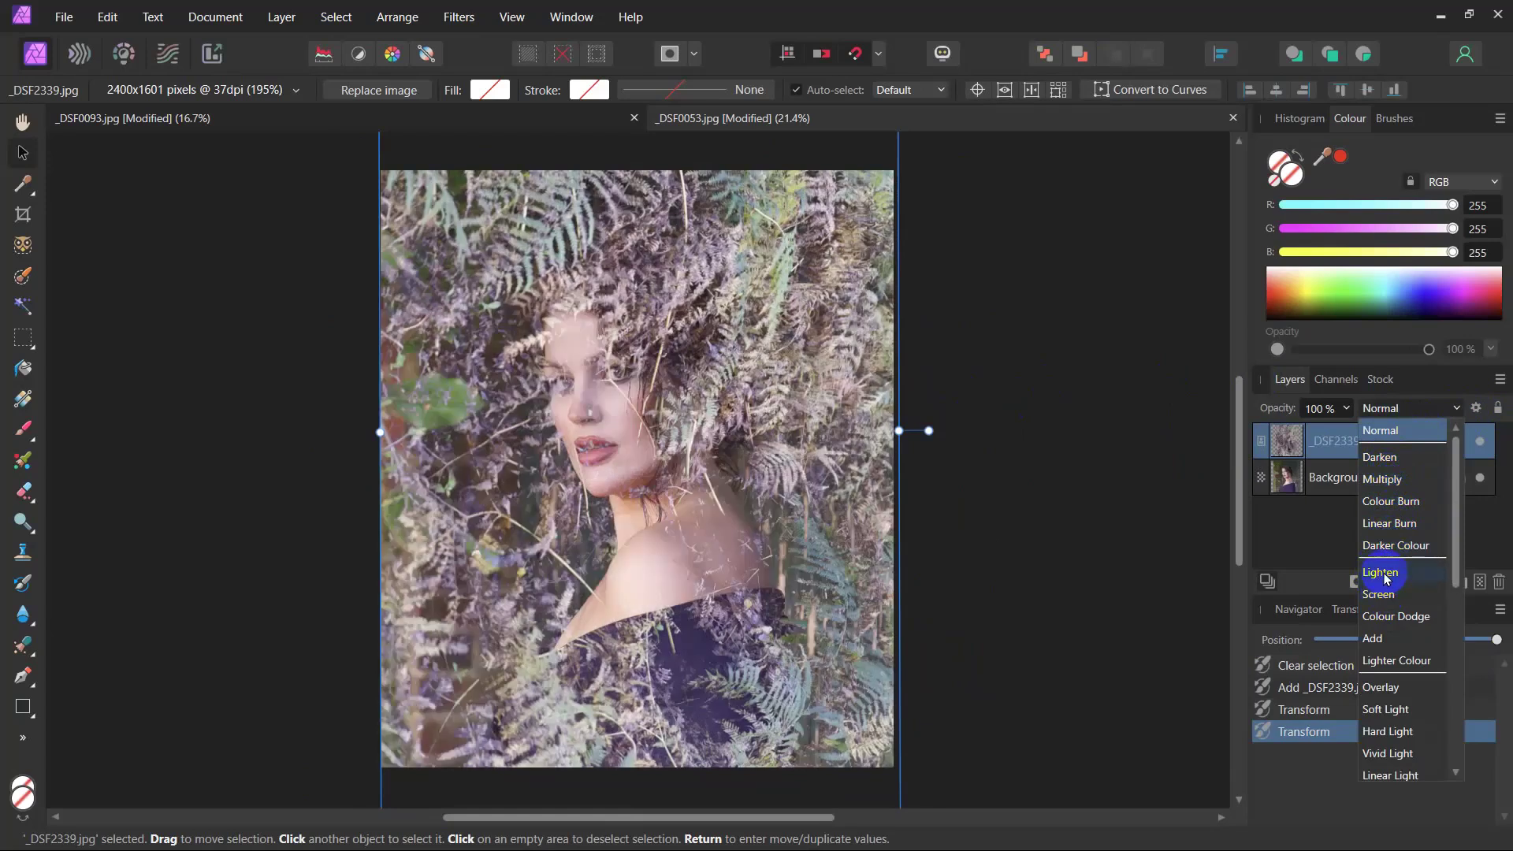
click(1386, 575)
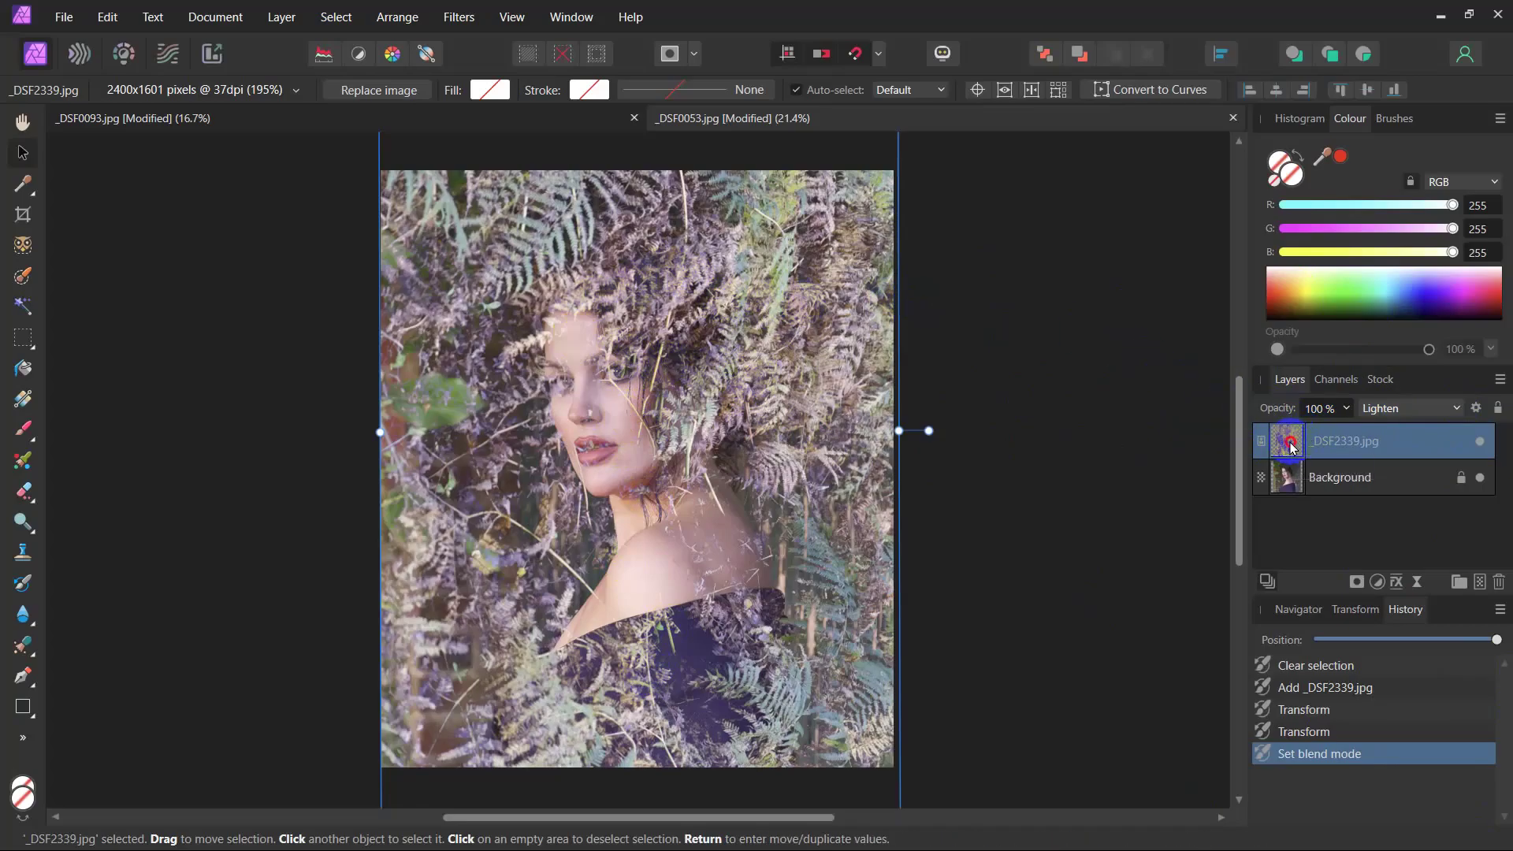
drag(1292, 448, 1498, 583)
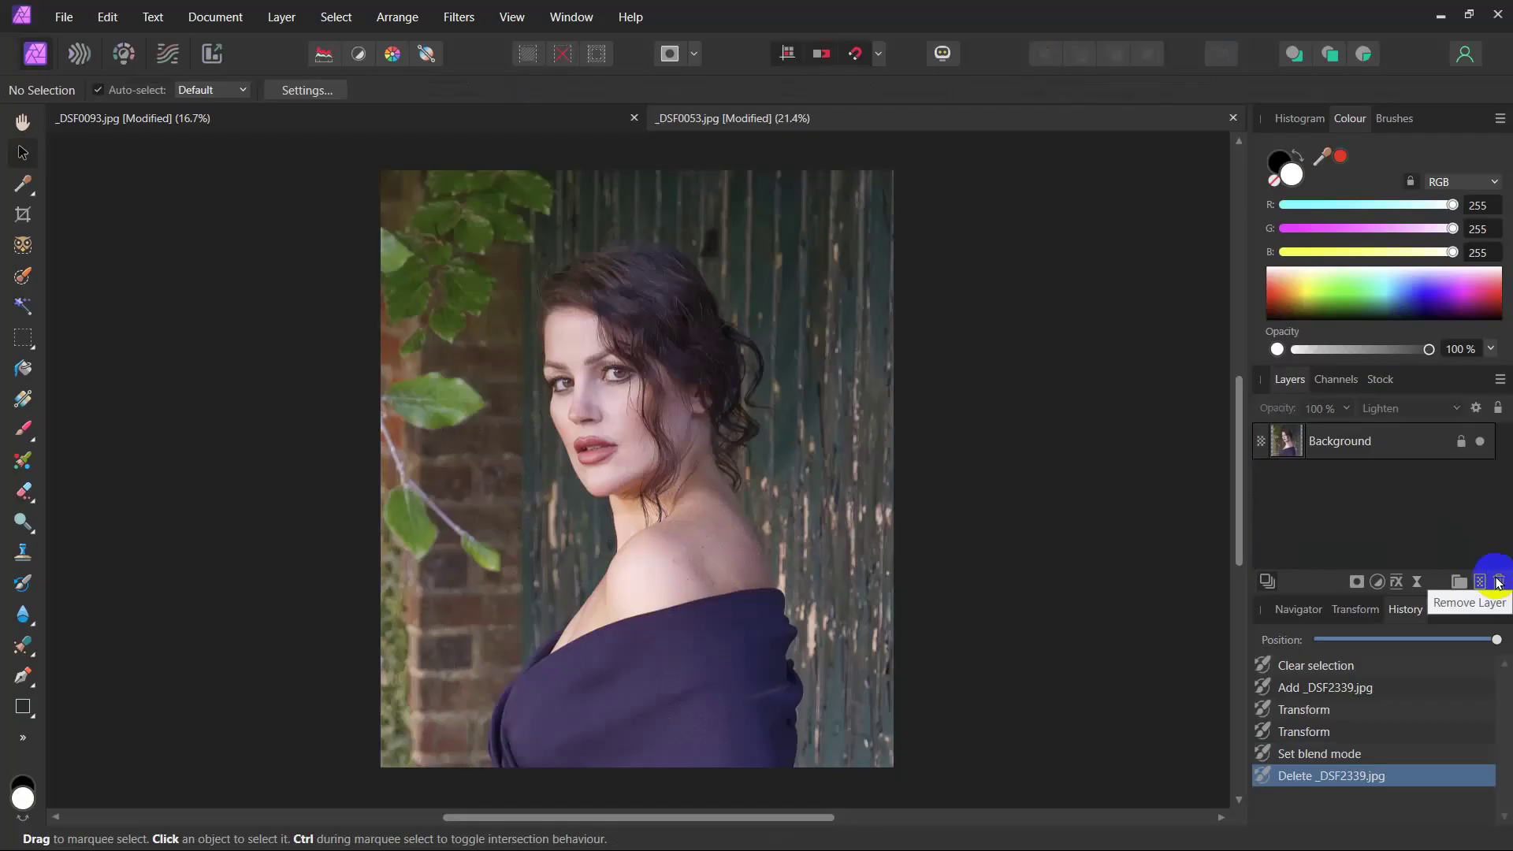
Place the 36.JPG texture over the portrait and resize its width and height to fit the image edges
click(68, 22)
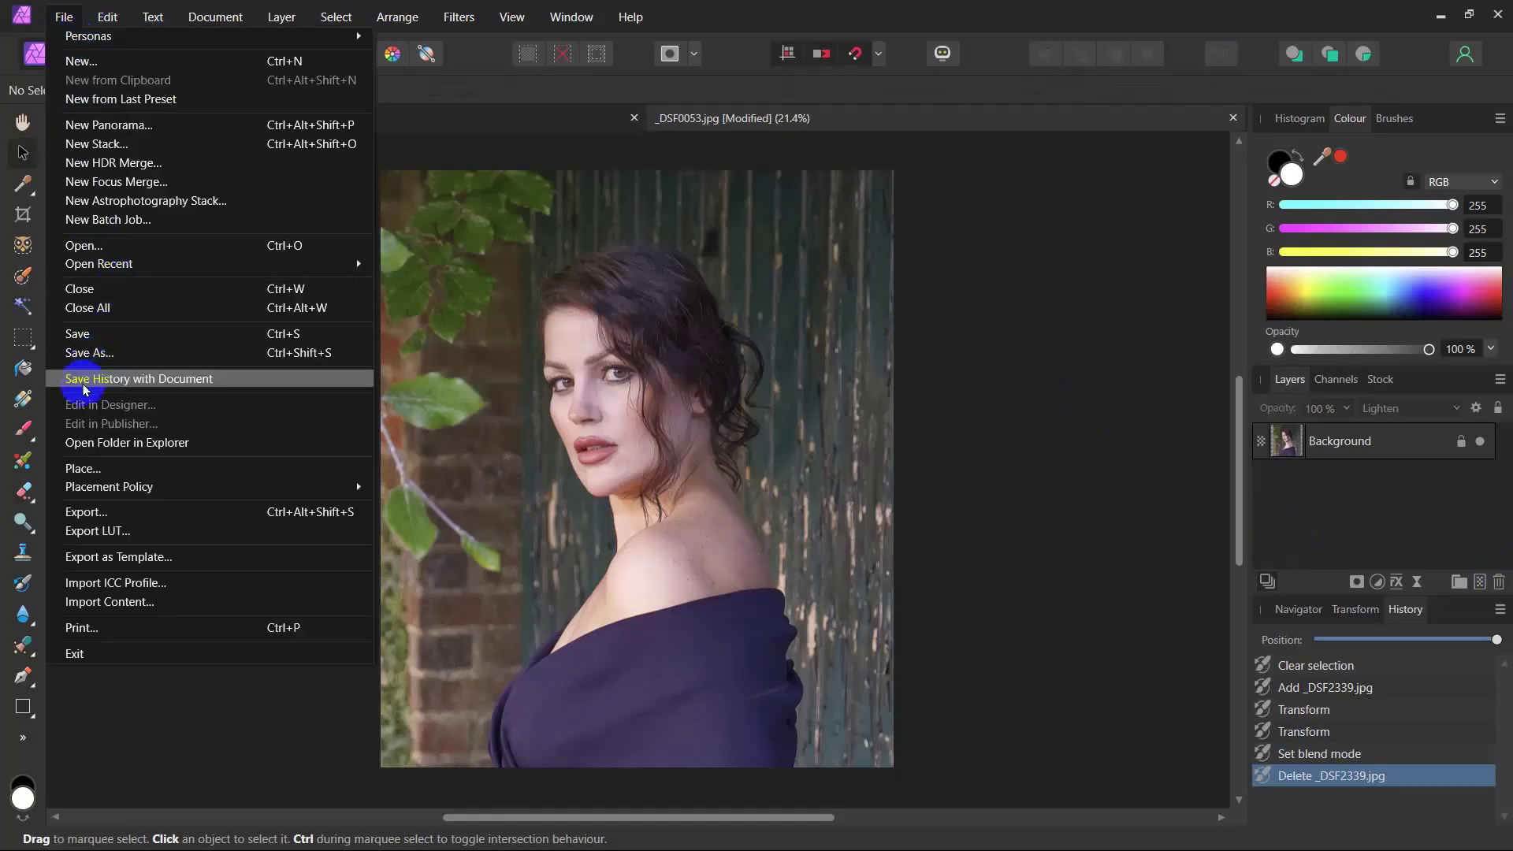
click(79, 468)
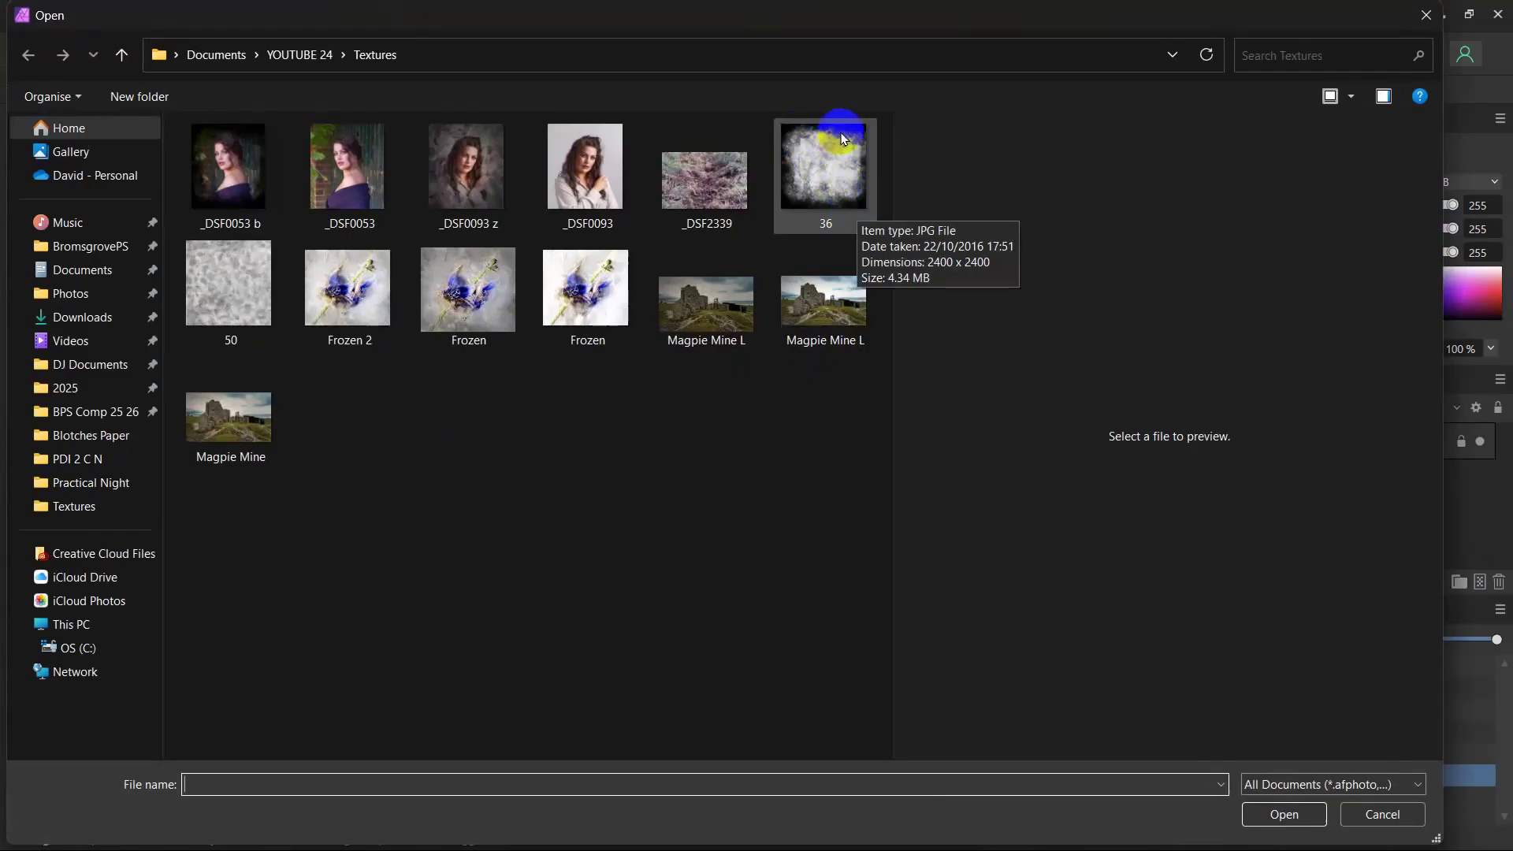
double_click(826, 182)
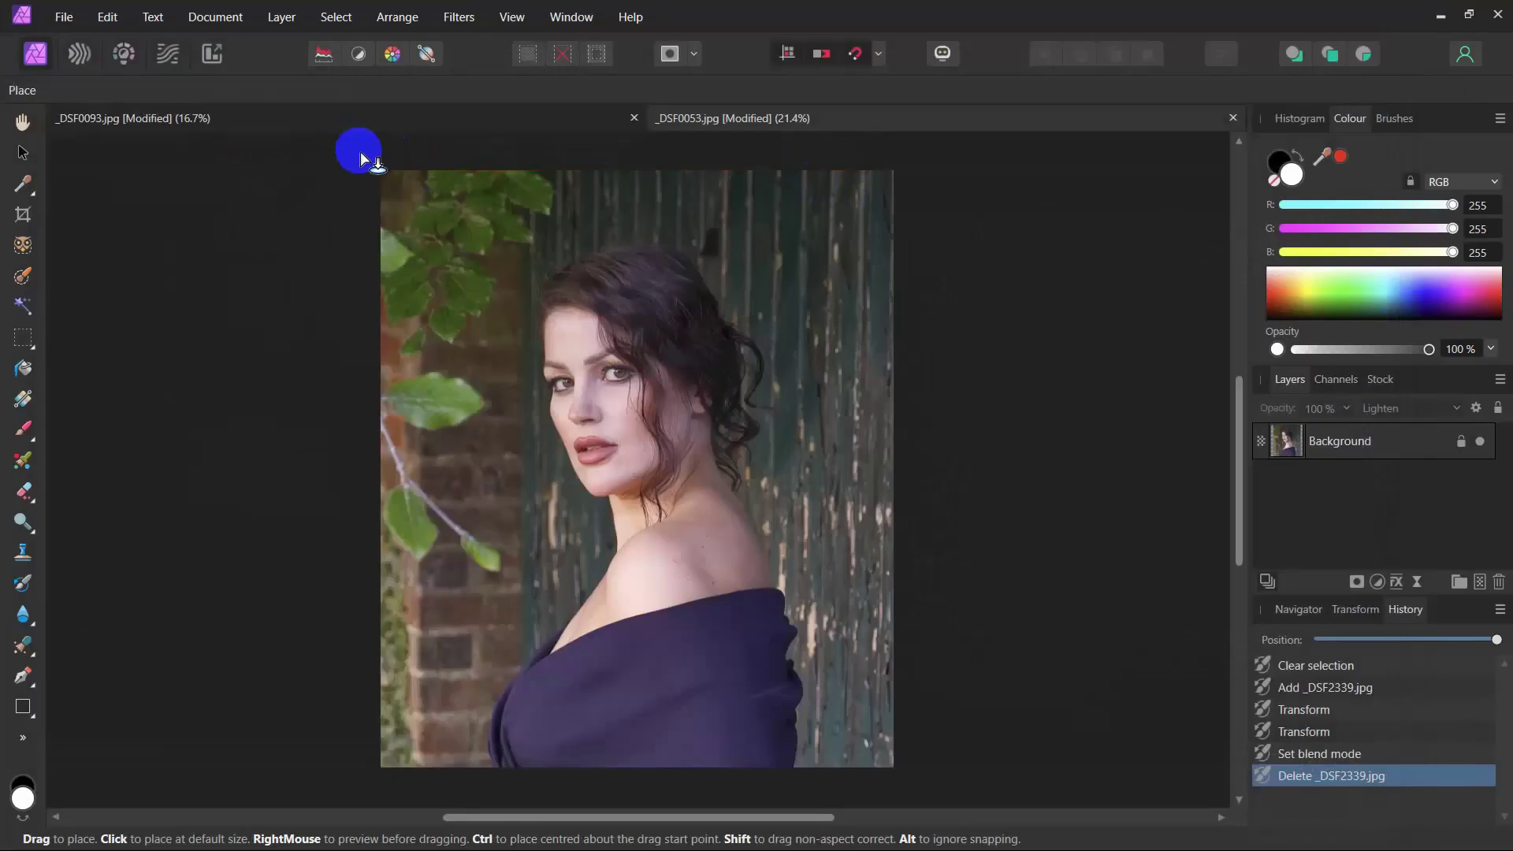
drag(375, 162, 1023, 726)
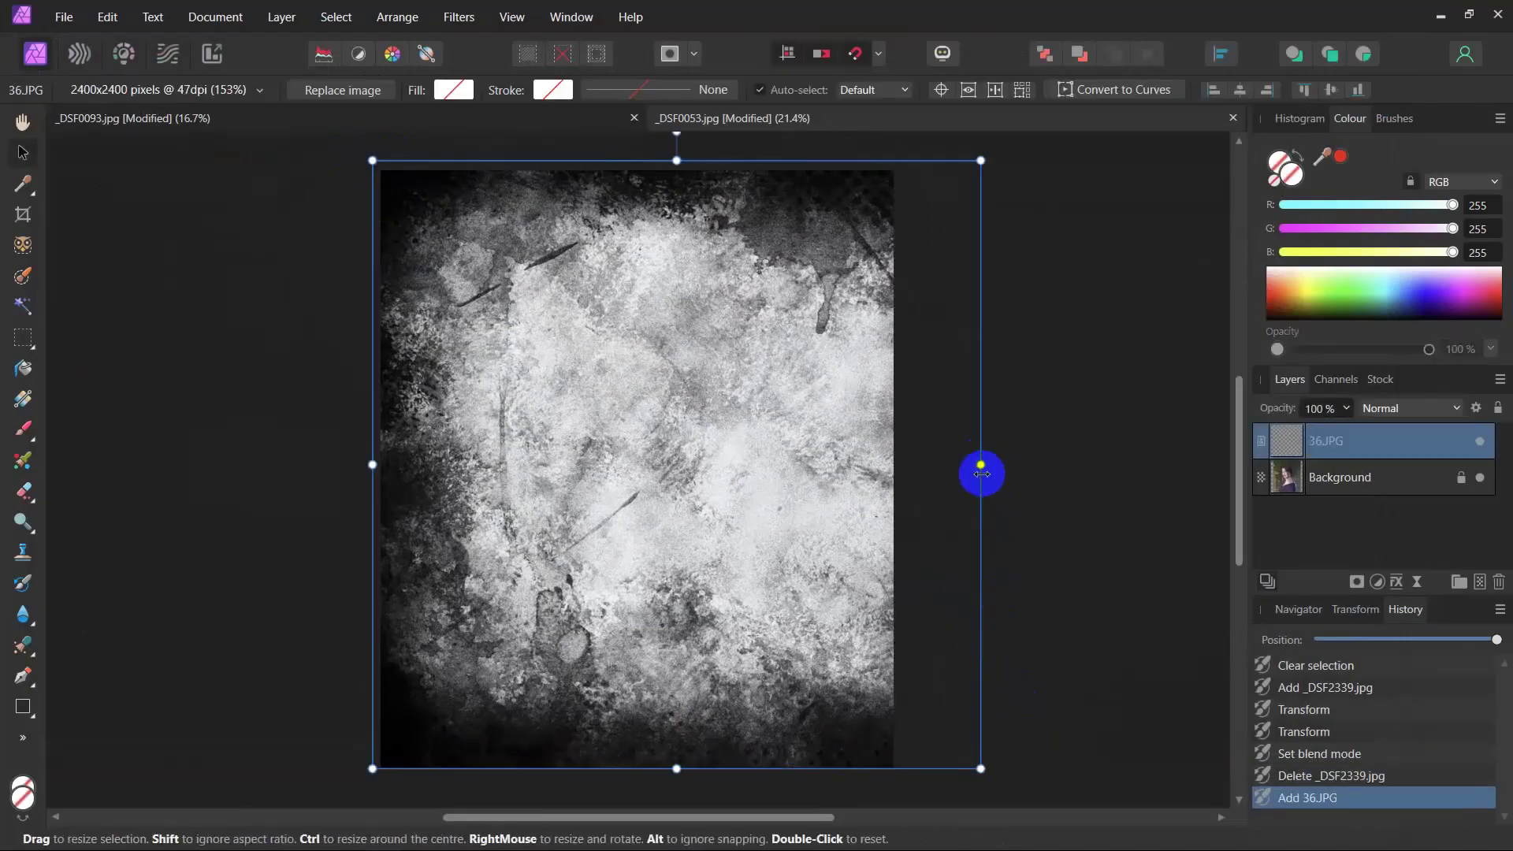
drag(981, 466, 896, 464)
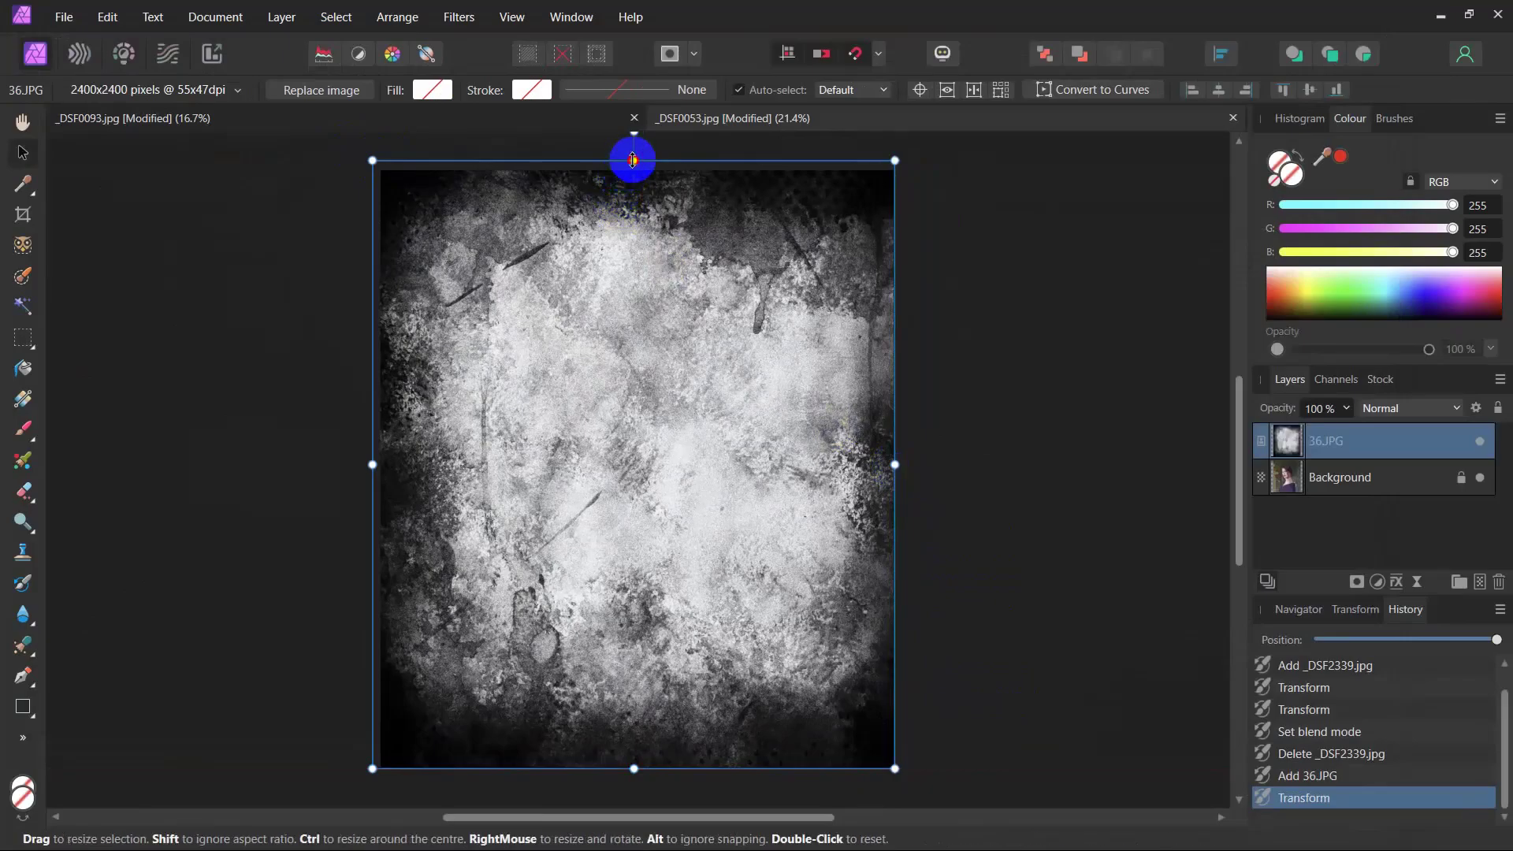
drag(633, 160, 634, 170)
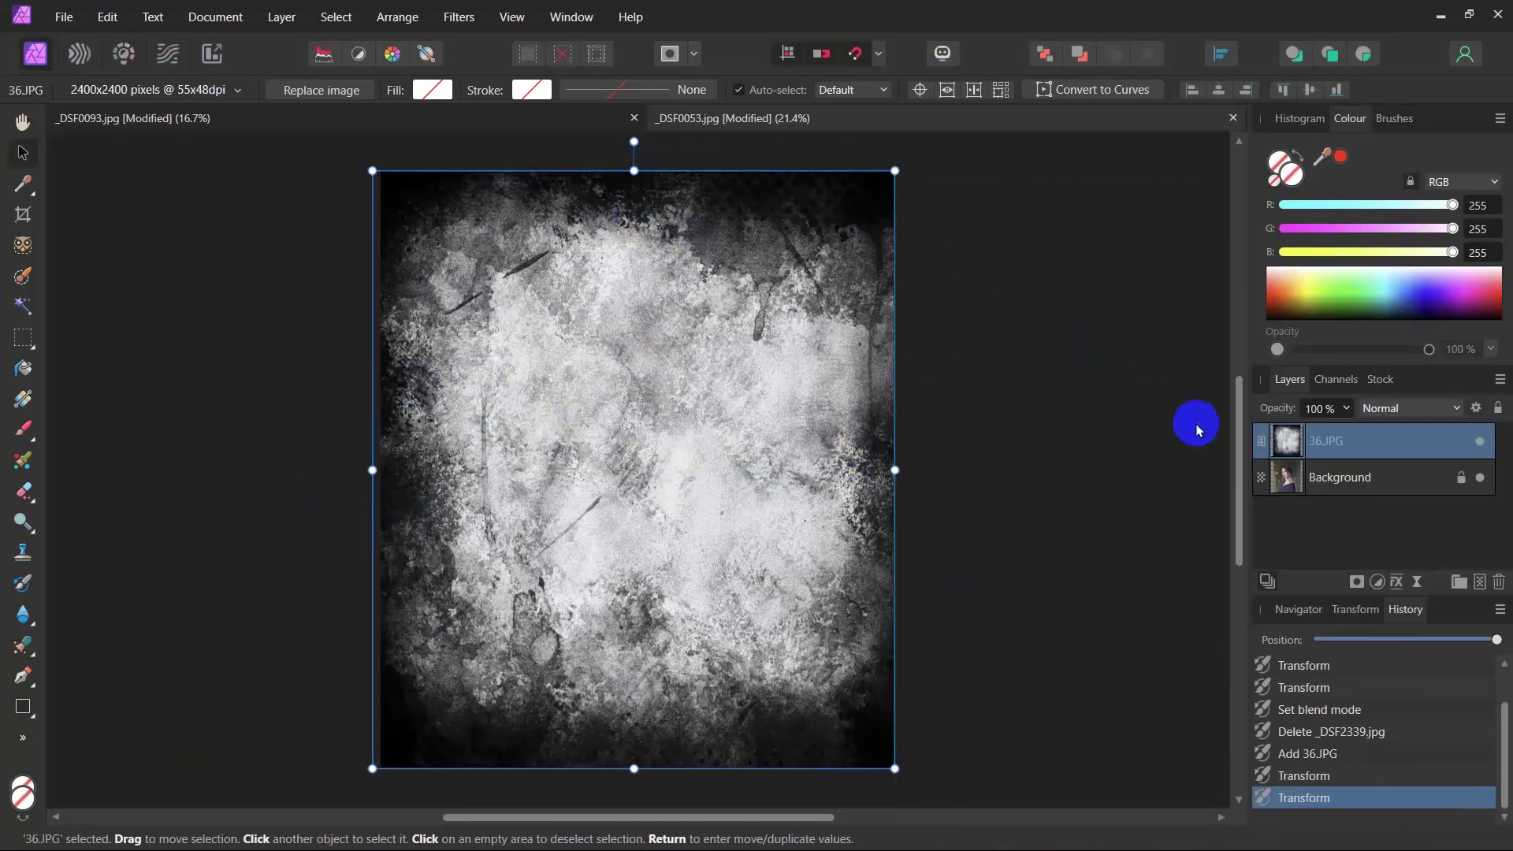
Set the 36.JPG layer's blend mode to Multiply, keeping its opacity at 100 %
click(1458, 410)
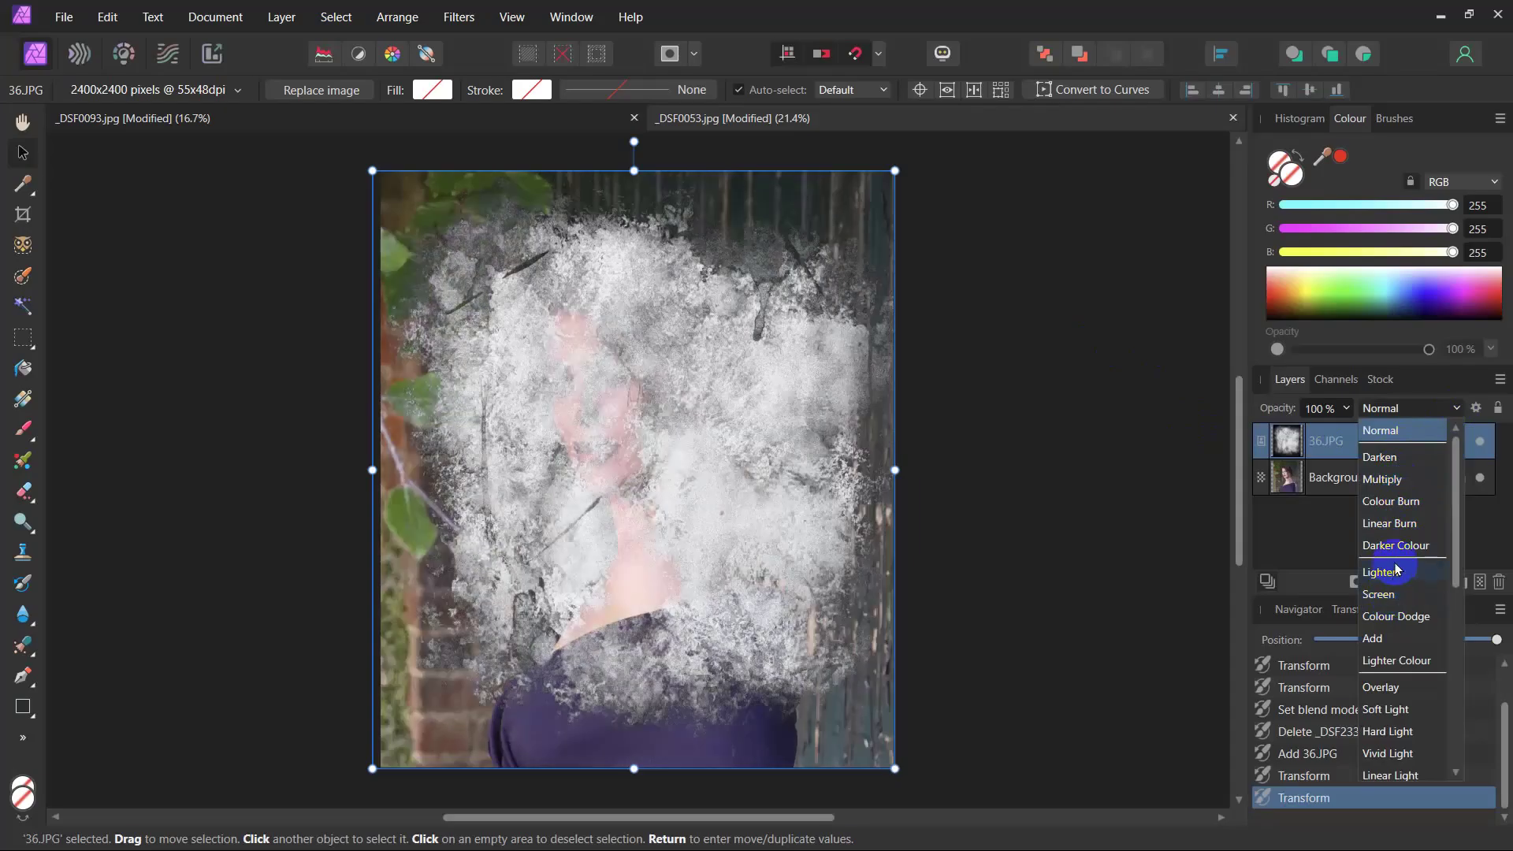
click(1398, 480)
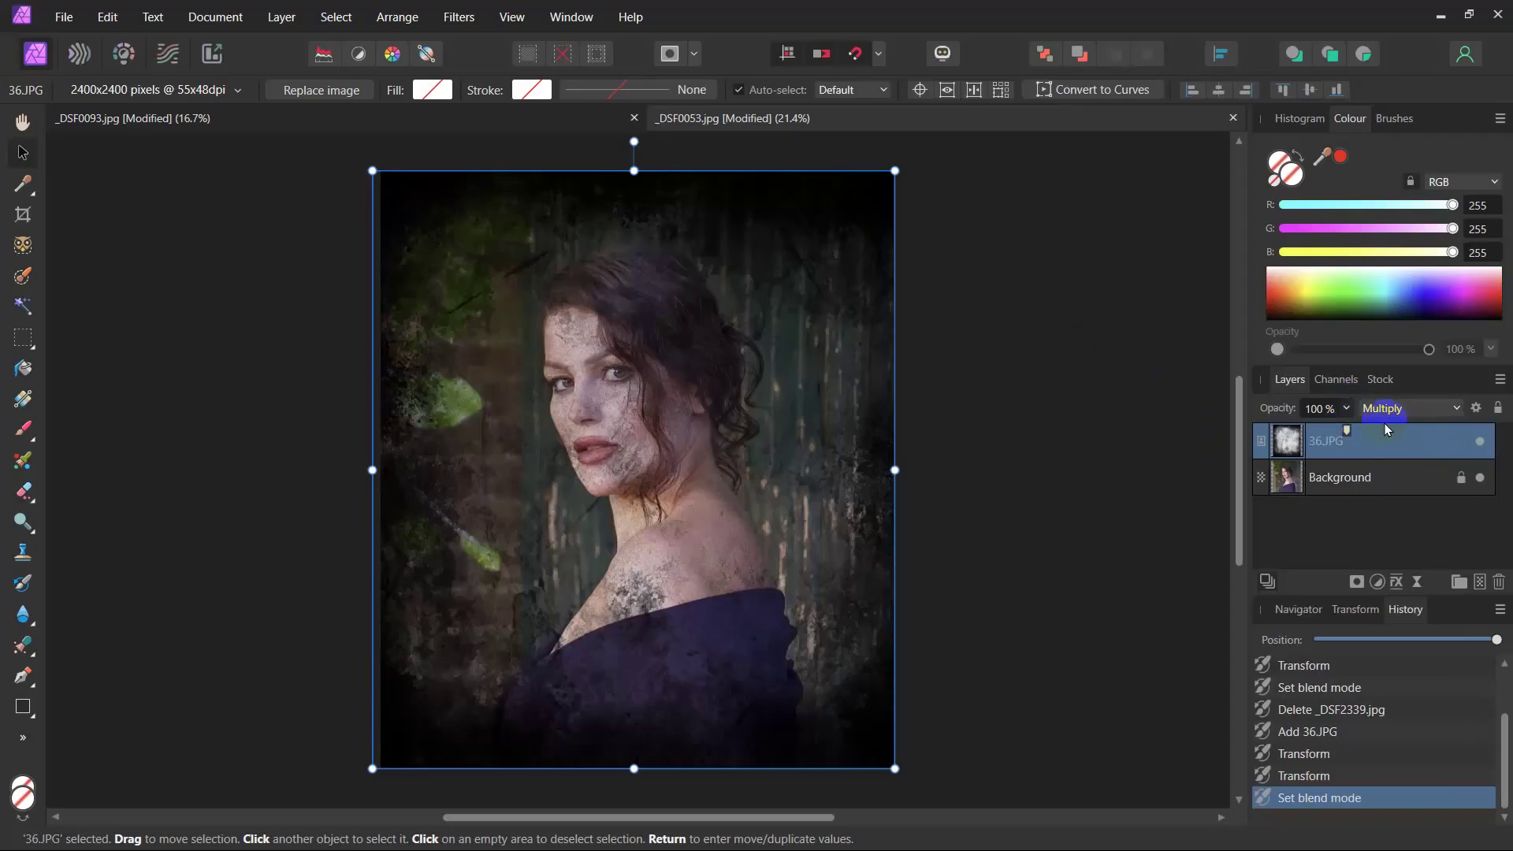
drag(1347, 433, 1328, 409)
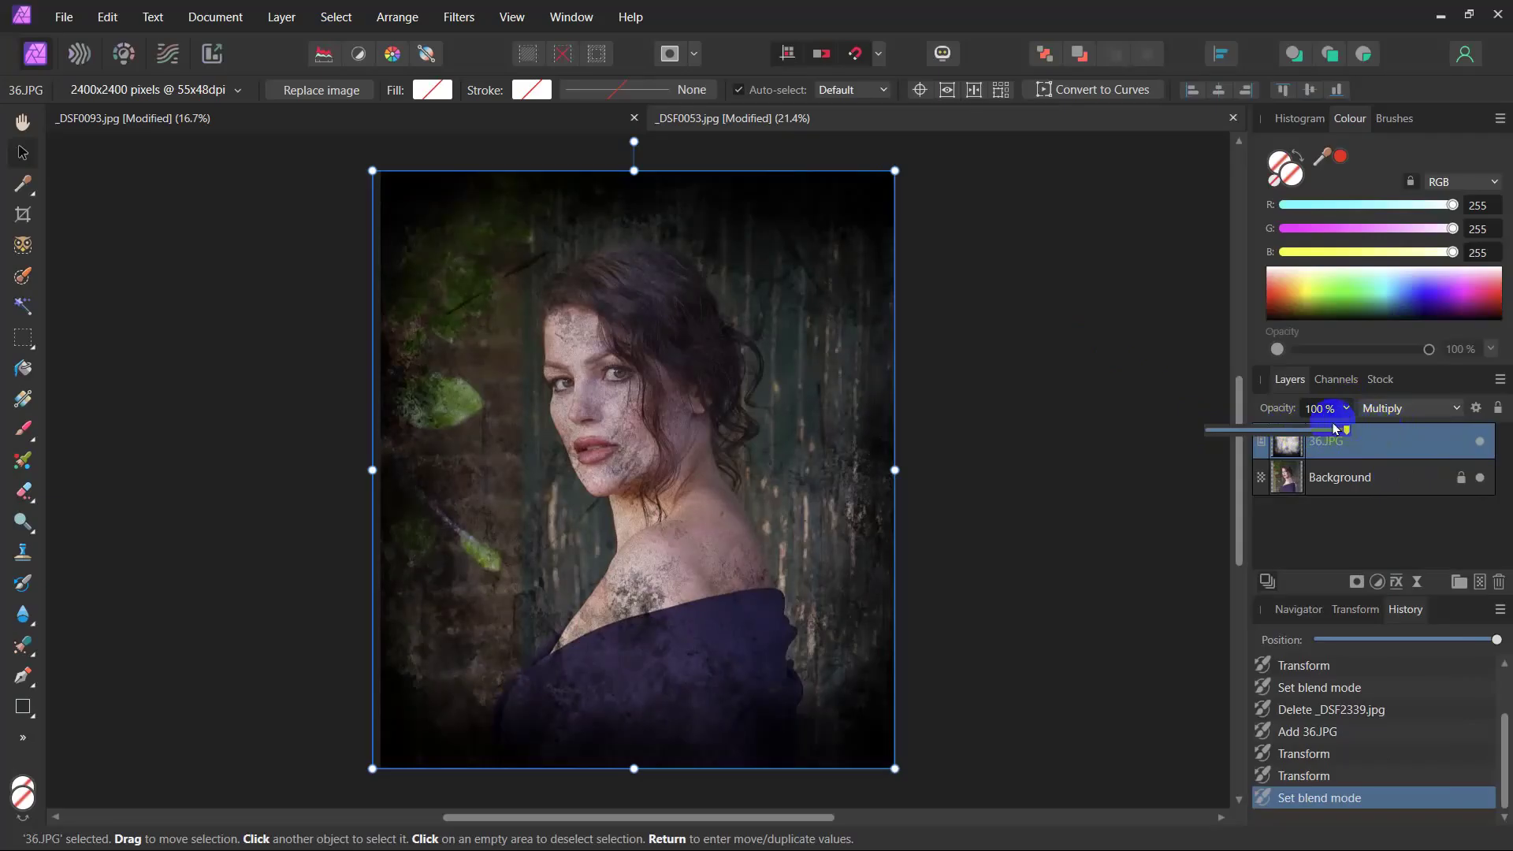
click(1187, 472)
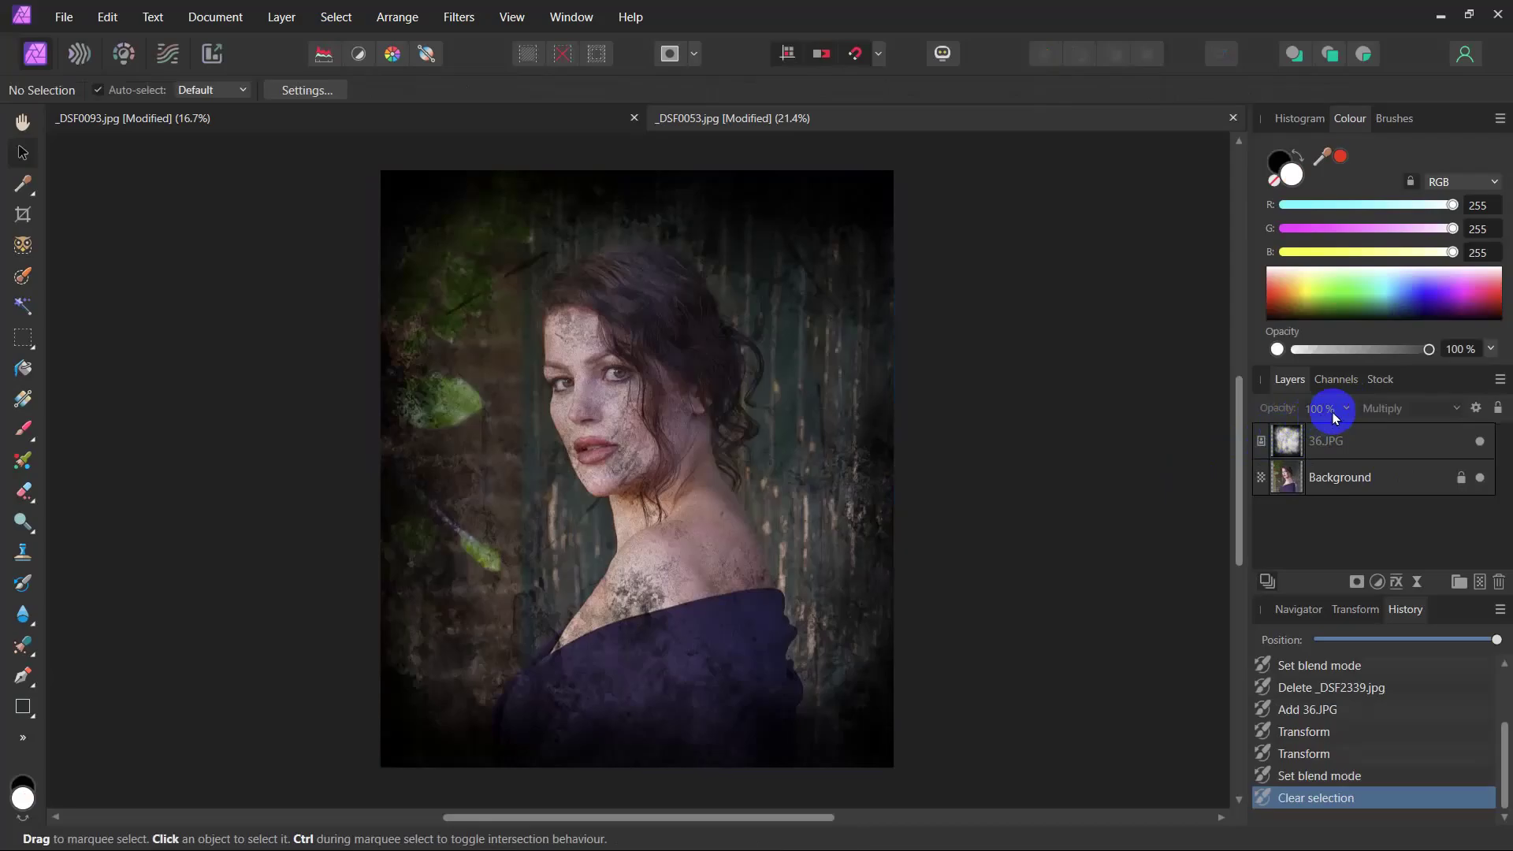
Add a mask to the 36.JPG layer and expand the layer to show it
click(1290, 441)
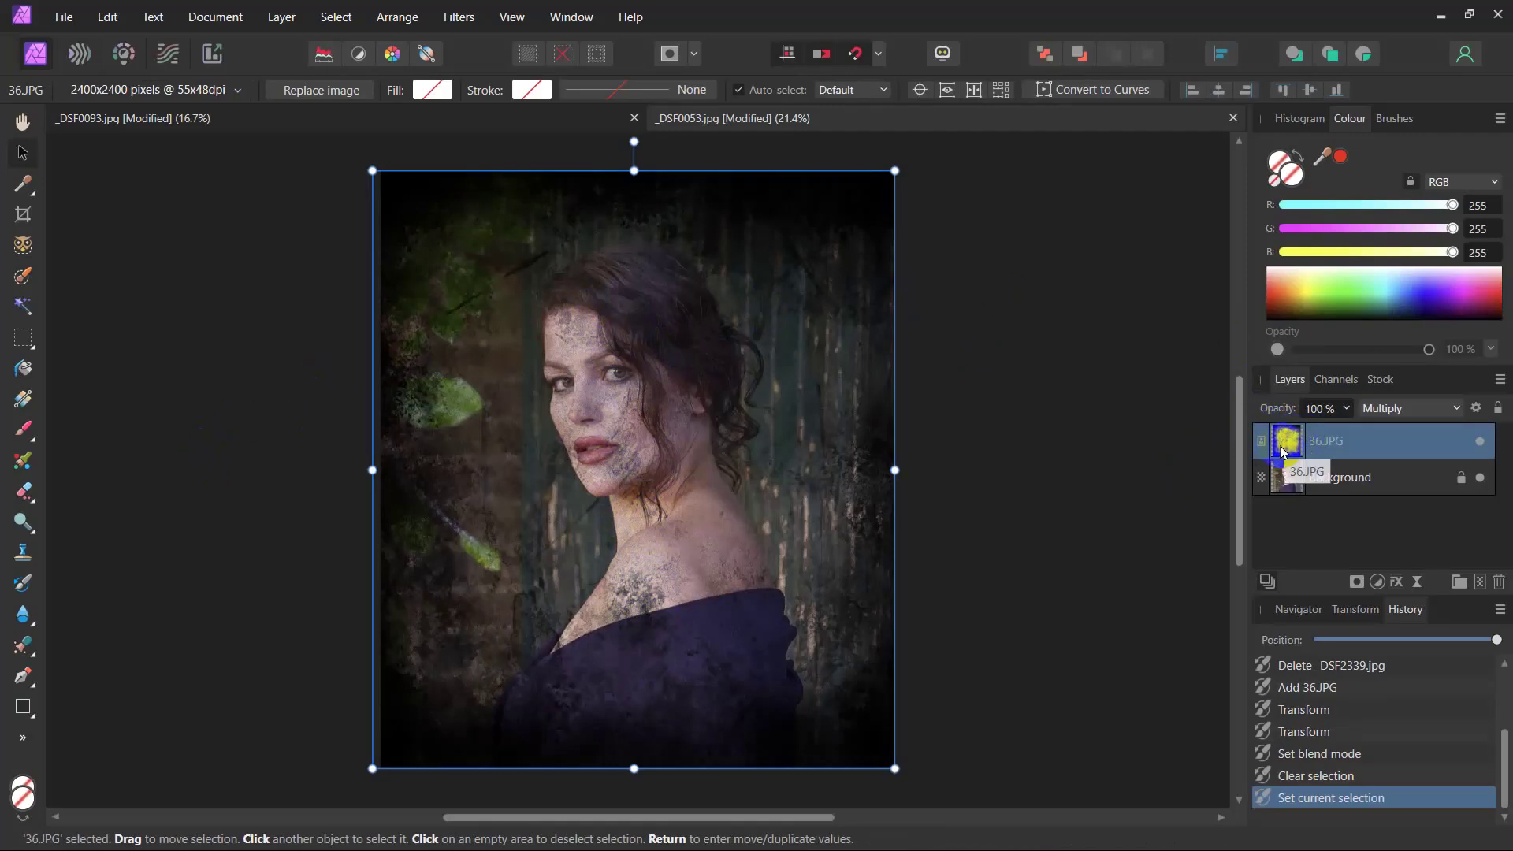
click(1357, 582)
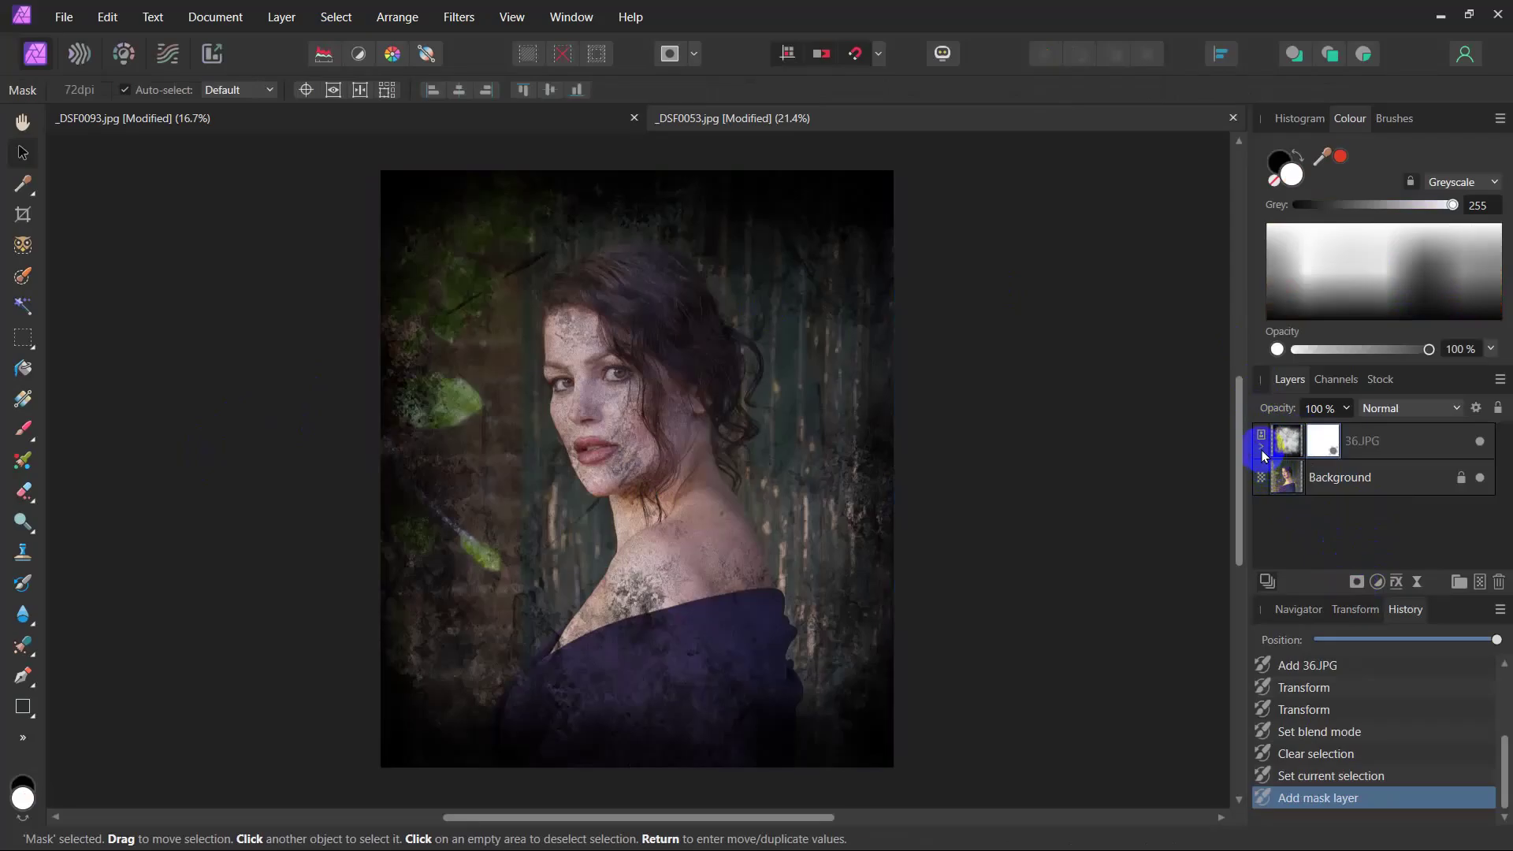
click(1261, 446)
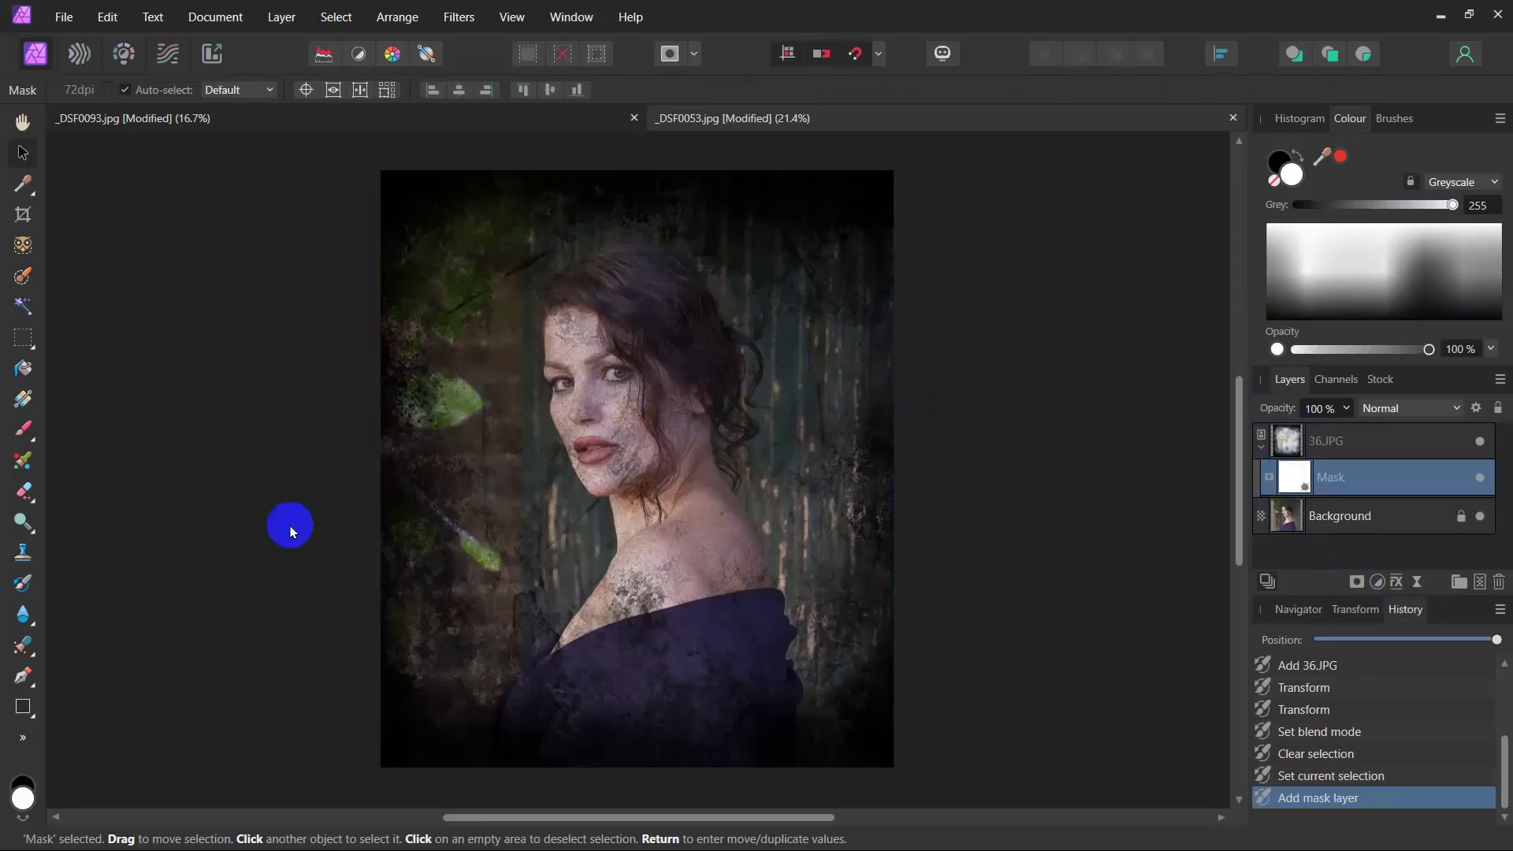
Paint black on the mask at 12 % brush opacity over the woman's face, neck and shoulder to reduce the texture
click(21, 430)
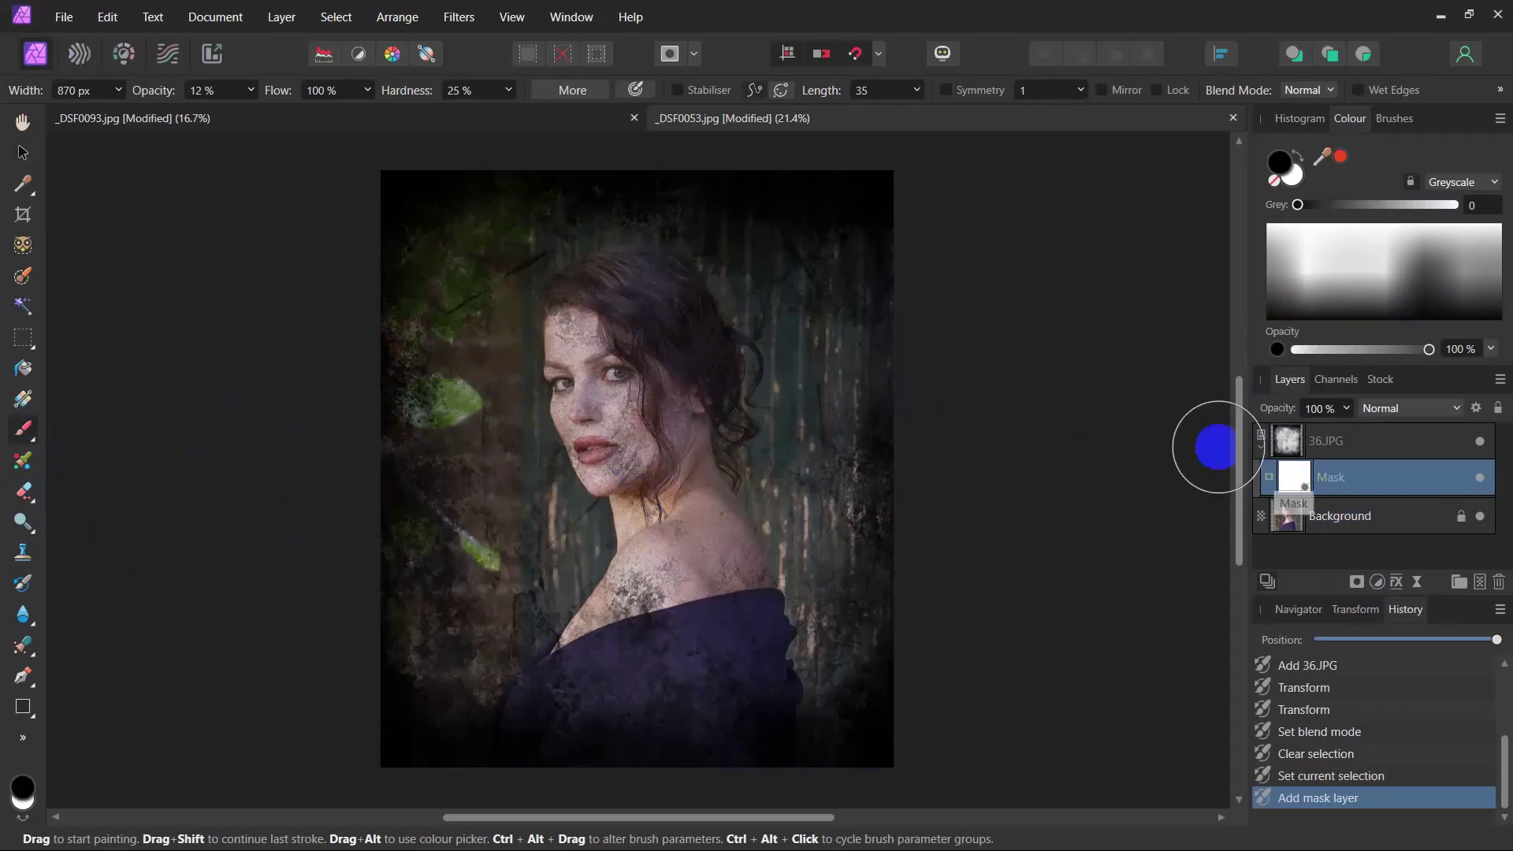
click(1283, 166)
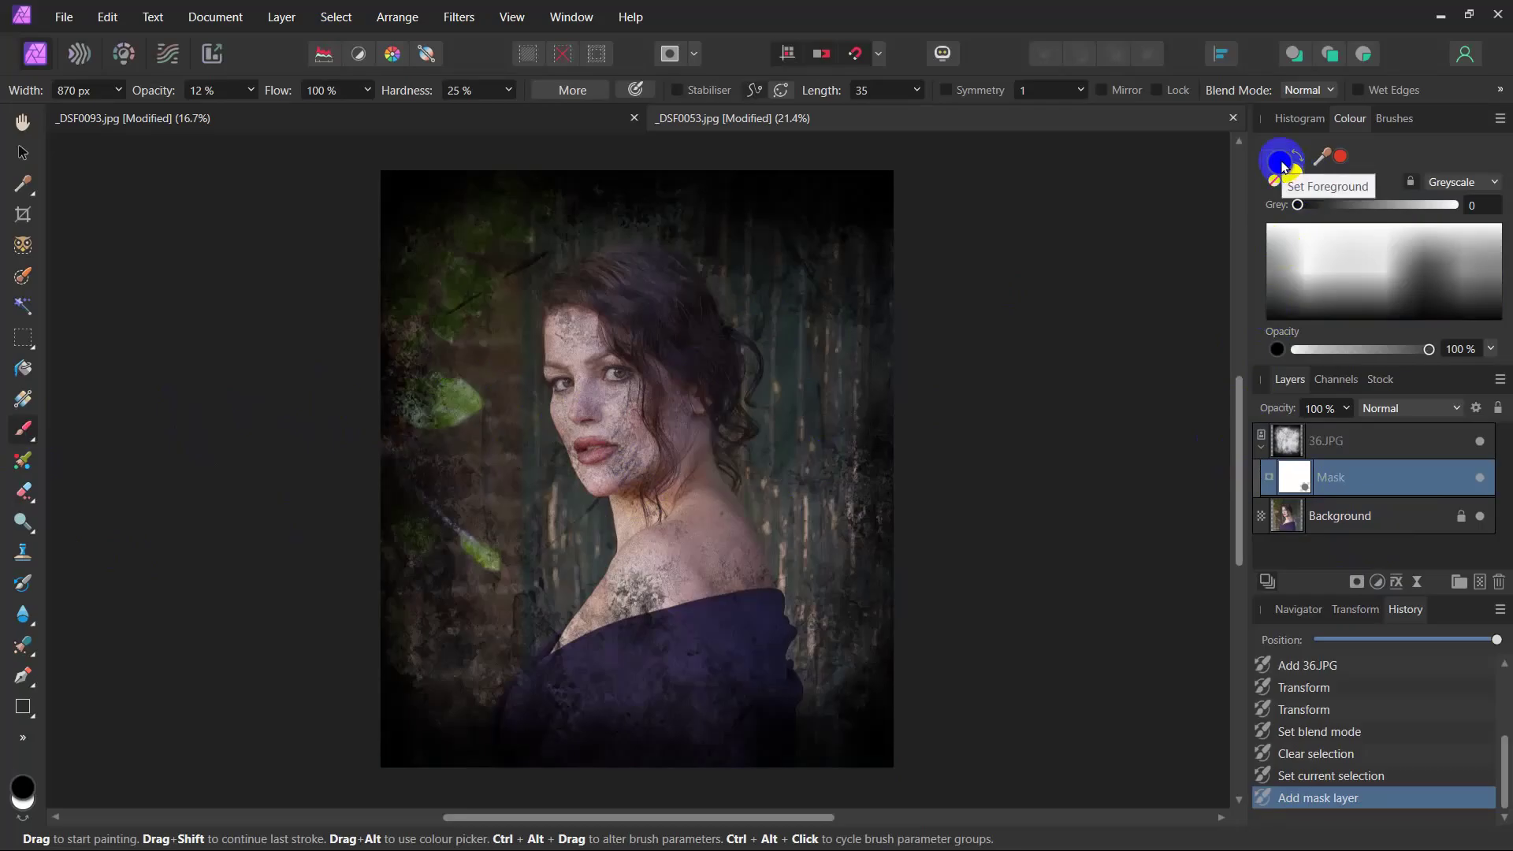
click(1010, 434)
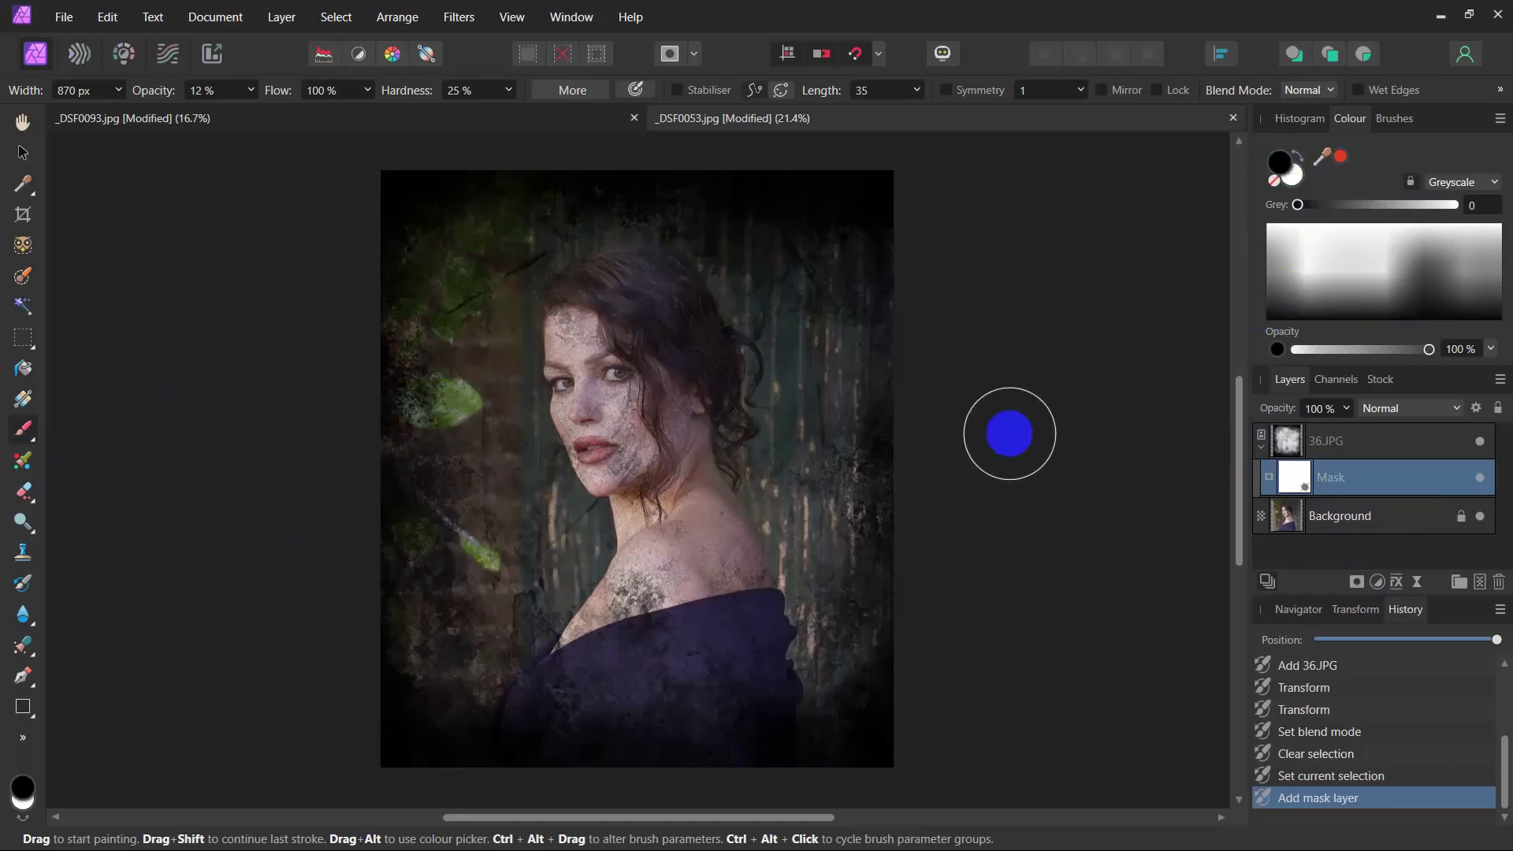
mouse_move(1010, 434)
mouse_down()
mouse_move(642, 406)
mouse_move(628, 323)
mouse_move(591, 321)
mouse_up()
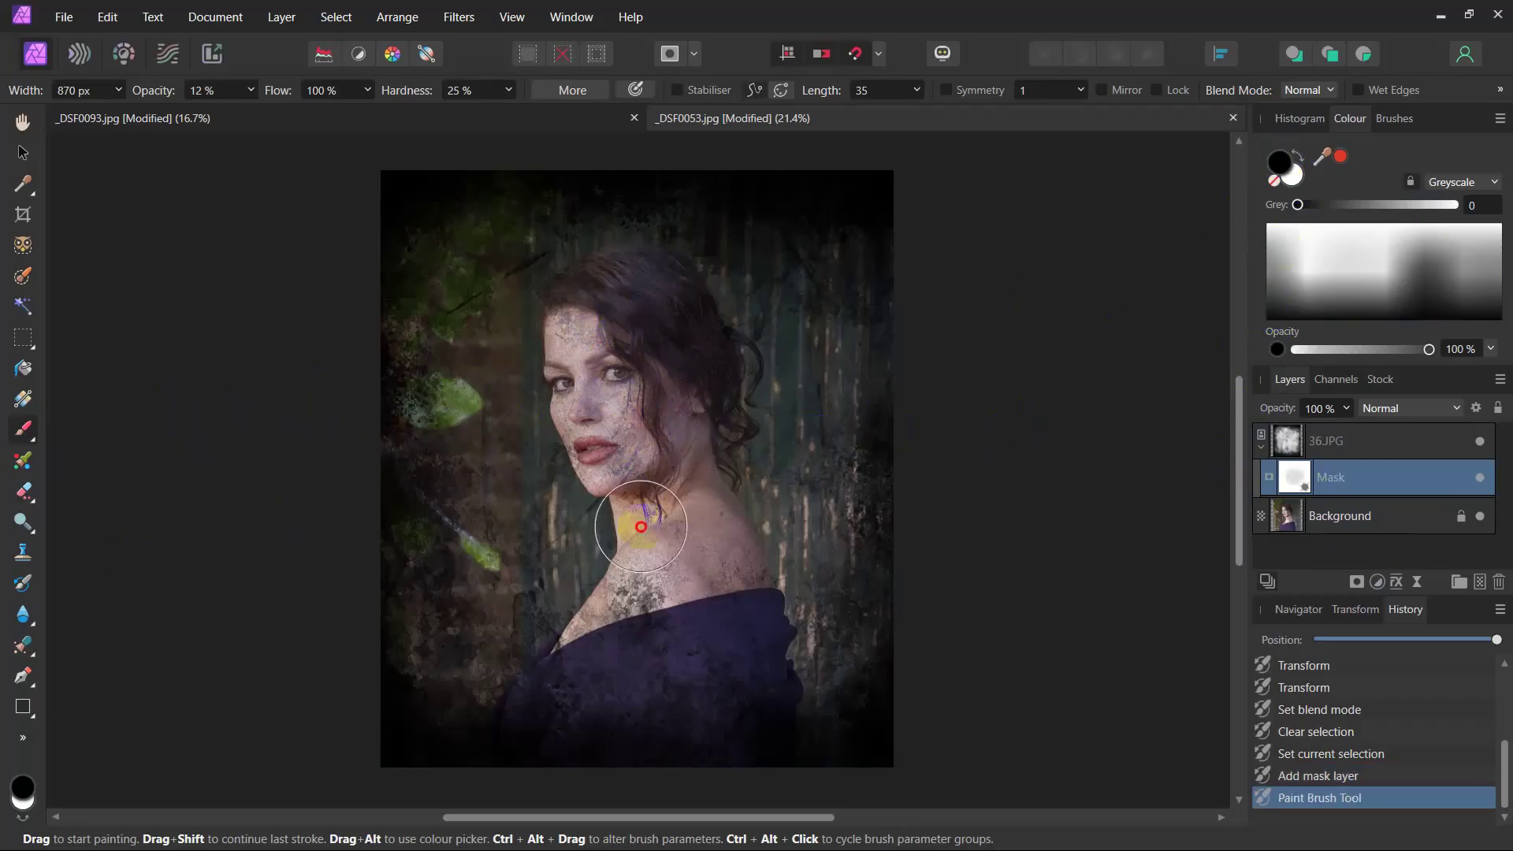
mouse_move(640, 526)
mouse_down()
mouse_move(650, 583)
mouse_move(622, 635)
mouse_move(725, 581)
mouse_move(606, 647)
mouse_move(671, 573)
mouse_up()
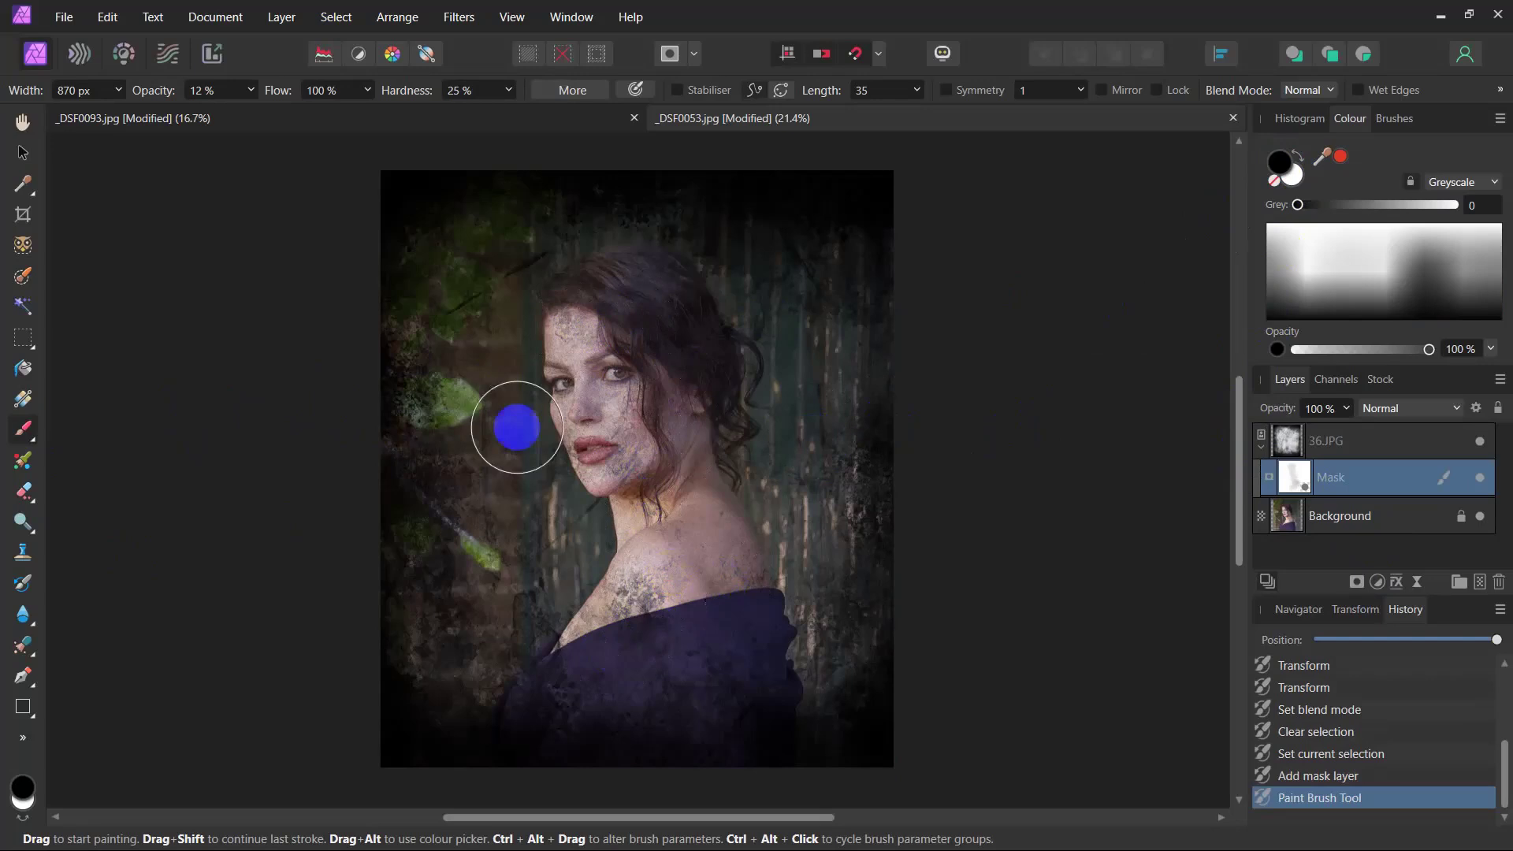
Raise the brush opacity to 42 % and paint the texture off the face, hair, shoulder and dress on the mask
drag(260, 96, 295, 113)
click(223, 216)
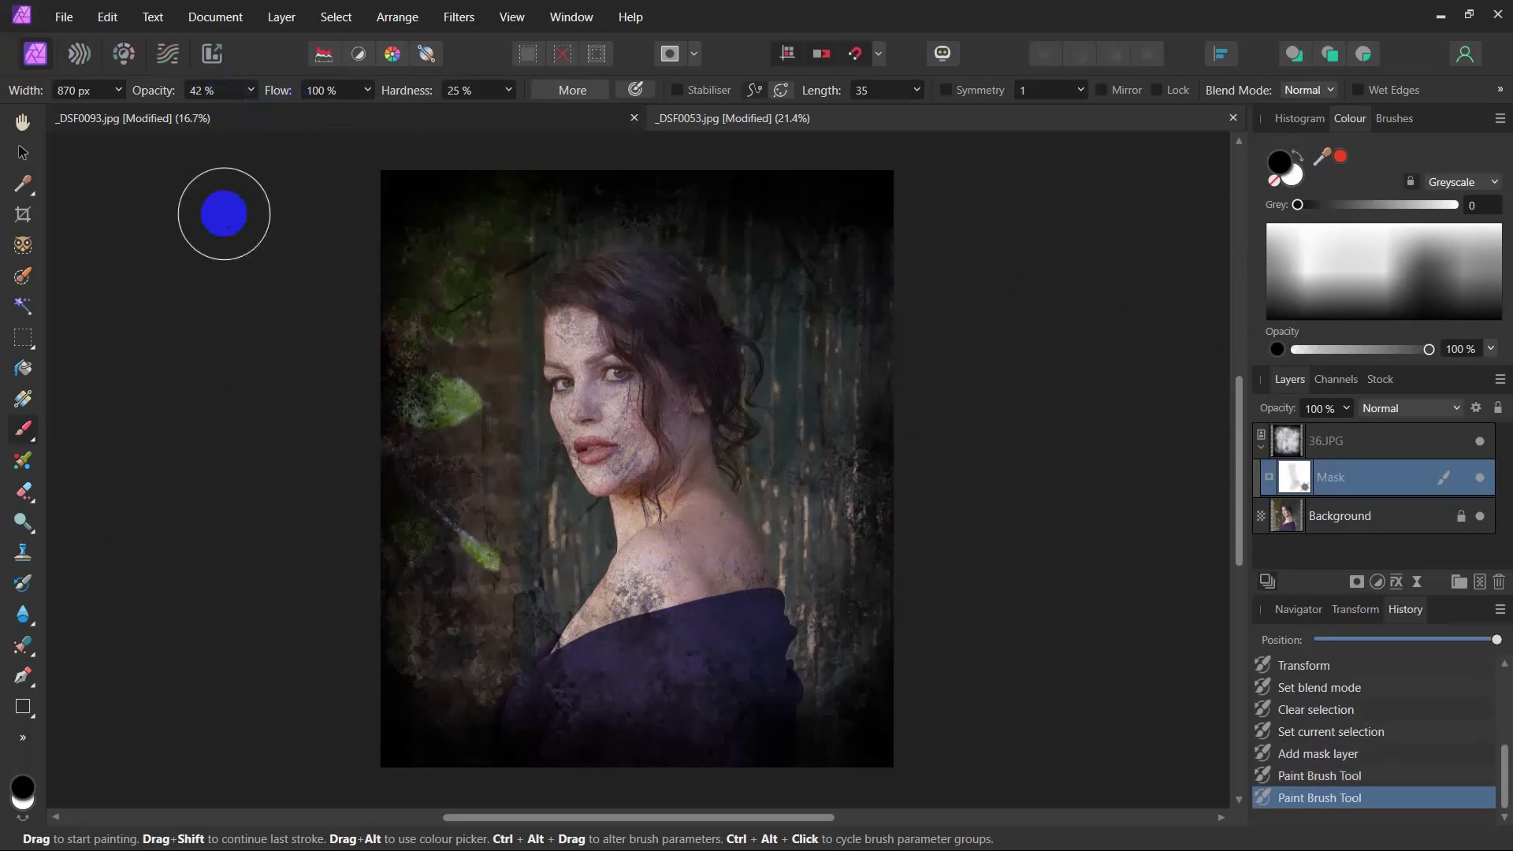
mouse_move(546, 353)
mouse_down()
mouse_move(631, 341)
mouse_move(626, 323)
mouse_up()
mouse_move(615, 323)
mouse_down()
mouse_move(595, 325)
mouse_move(641, 371)
mouse_move(634, 465)
mouse_move(607, 338)
mouse_move(625, 321)
mouse_move(641, 456)
mouse_move(686, 339)
mouse_move(632, 439)
mouse_move(623, 623)
mouse_move(639, 641)
mouse_move(702, 575)
mouse_move(730, 602)
mouse_move(601, 635)
mouse_move(726, 601)
mouse_move(686, 456)
mouse_move(631, 453)
mouse_move(642, 523)
mouse_move(625, 389)
mouse_move(598, 323)
mouse_move(575, 389)
mouse_move(625, 433)
mouse_move(654, 402)
mouse_up()
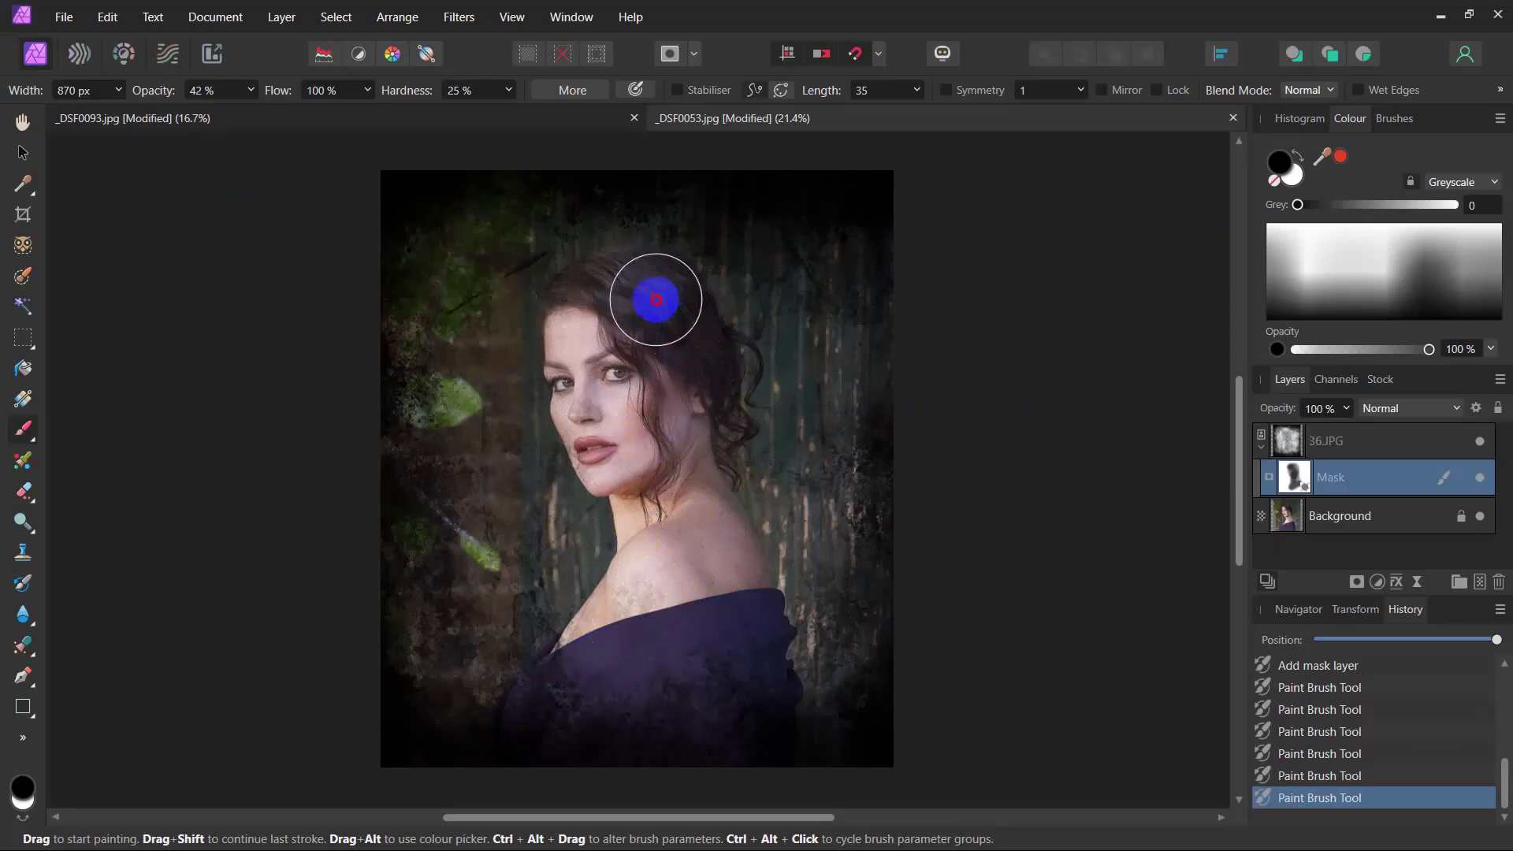
mouse_move(647, 599)
mouse_down()
mouse_move(718, 575)
mouse_move(671, 629)
mouse_move(604, 648)
mouse_move(585, 680)
mouse_move(616, 641)
mouse_move(665, 608)
mouse_up()
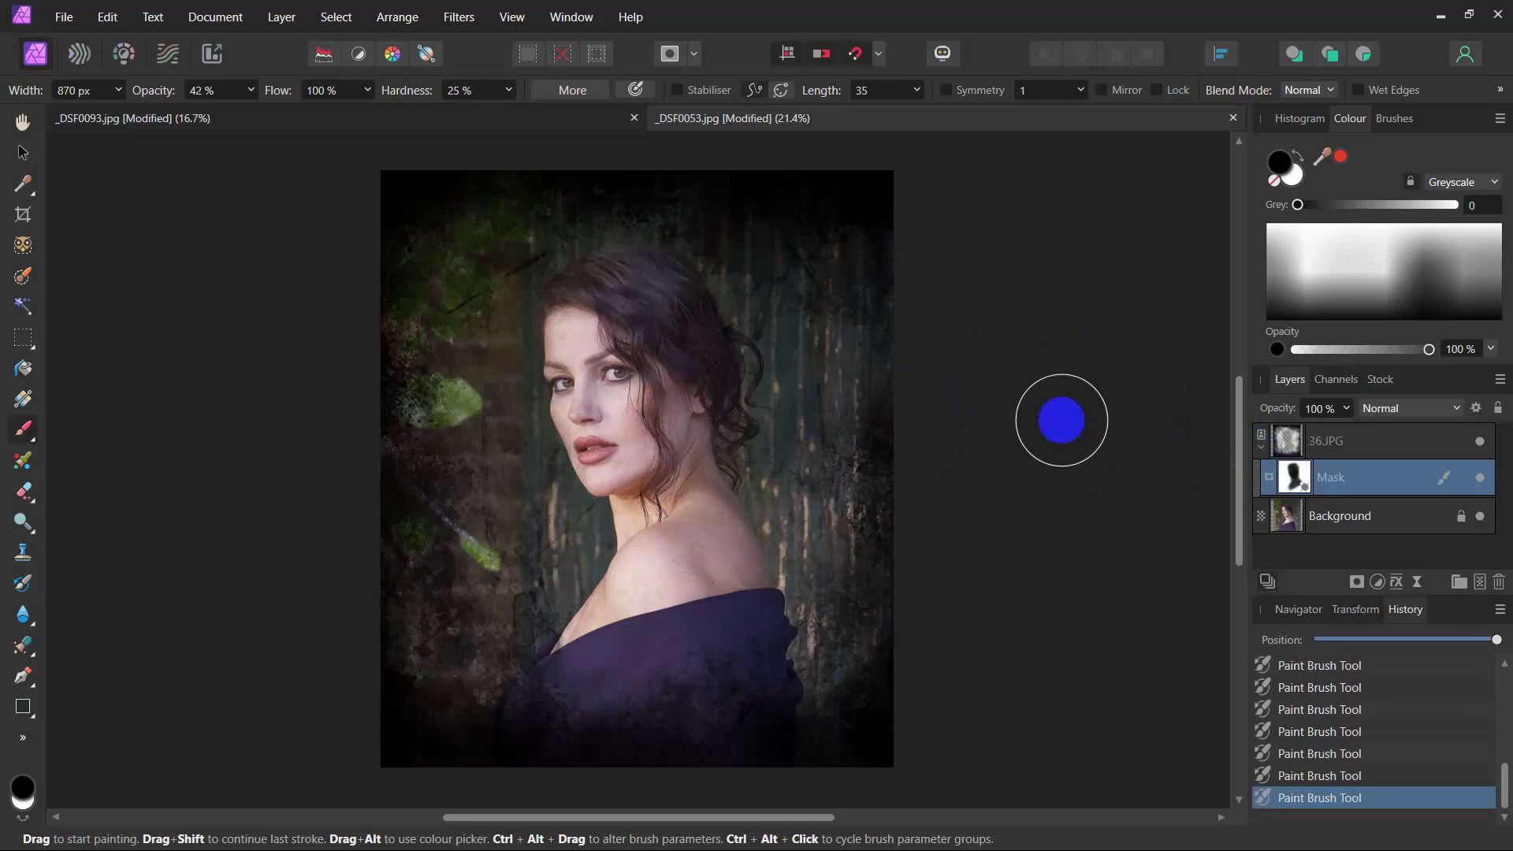
Compare the portrait with the 36.JPG texture hidden and shown, and deselect the mask
click(1481, 443)
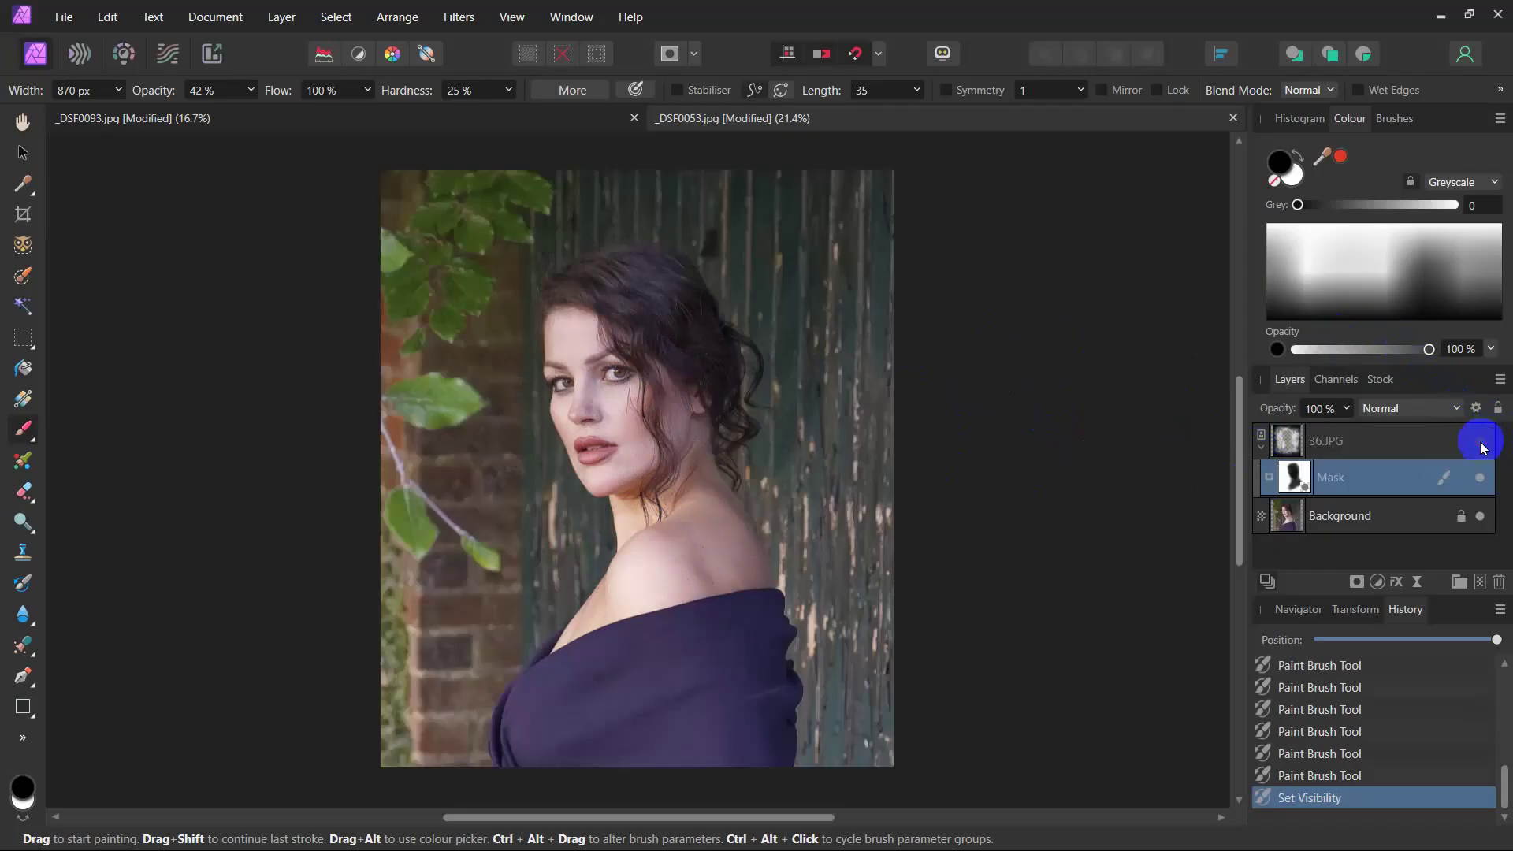
click(1481, 443)
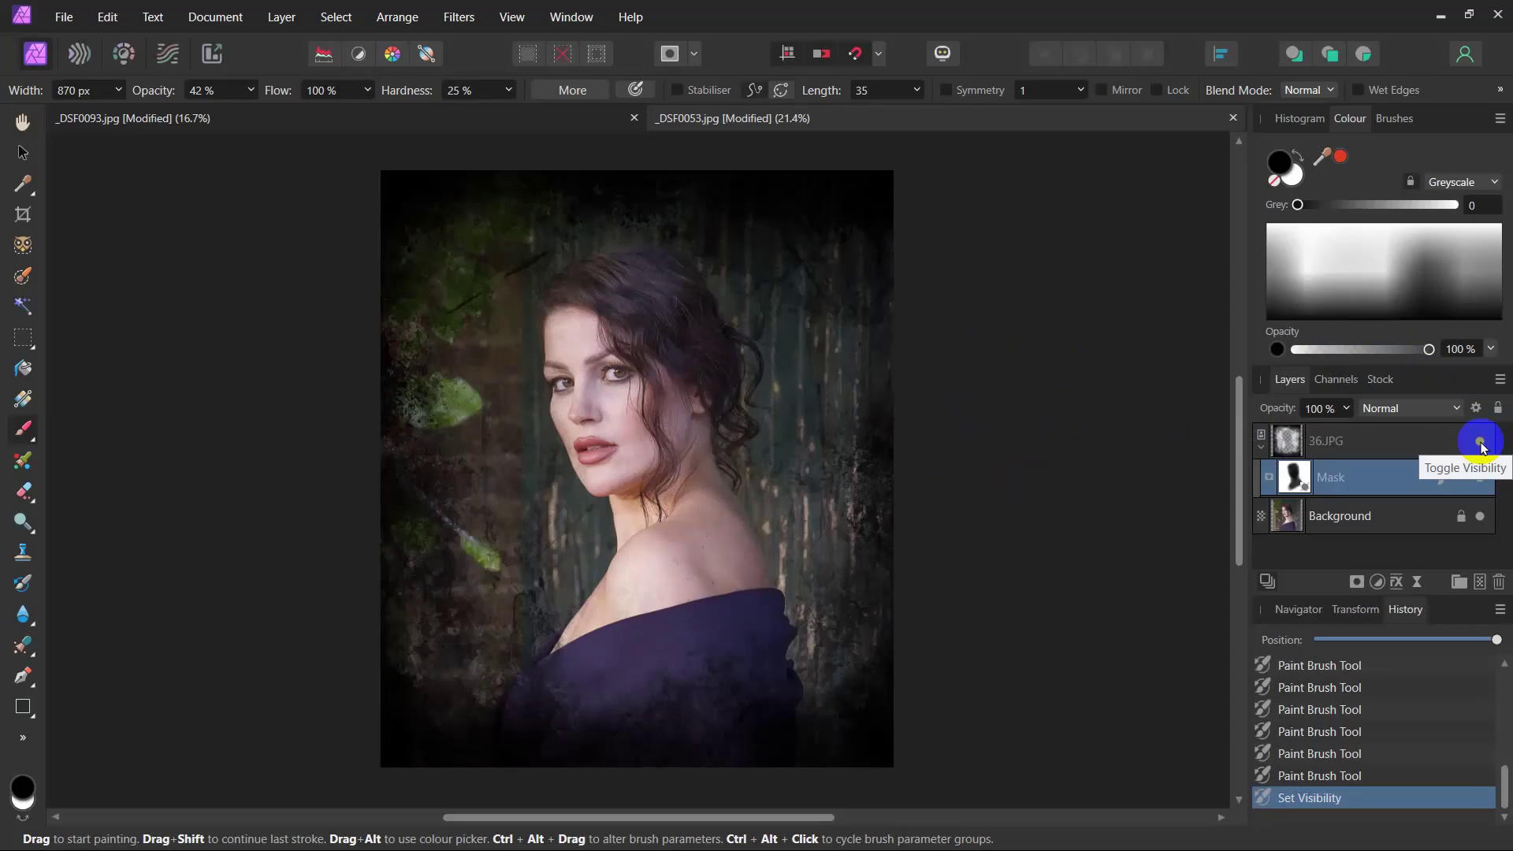
click(1481, 443)
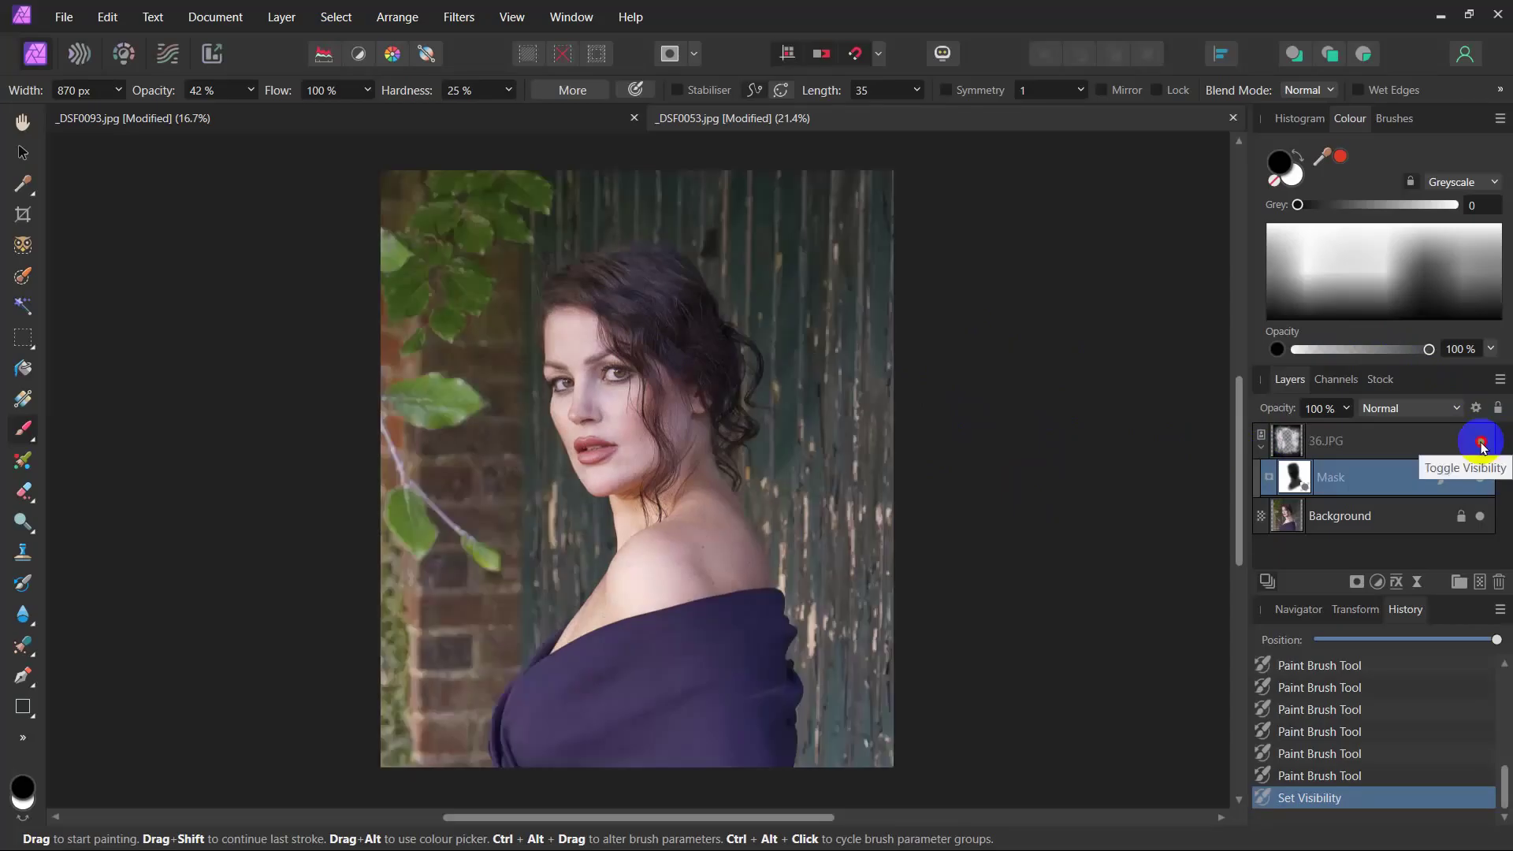
click(1481, 444)
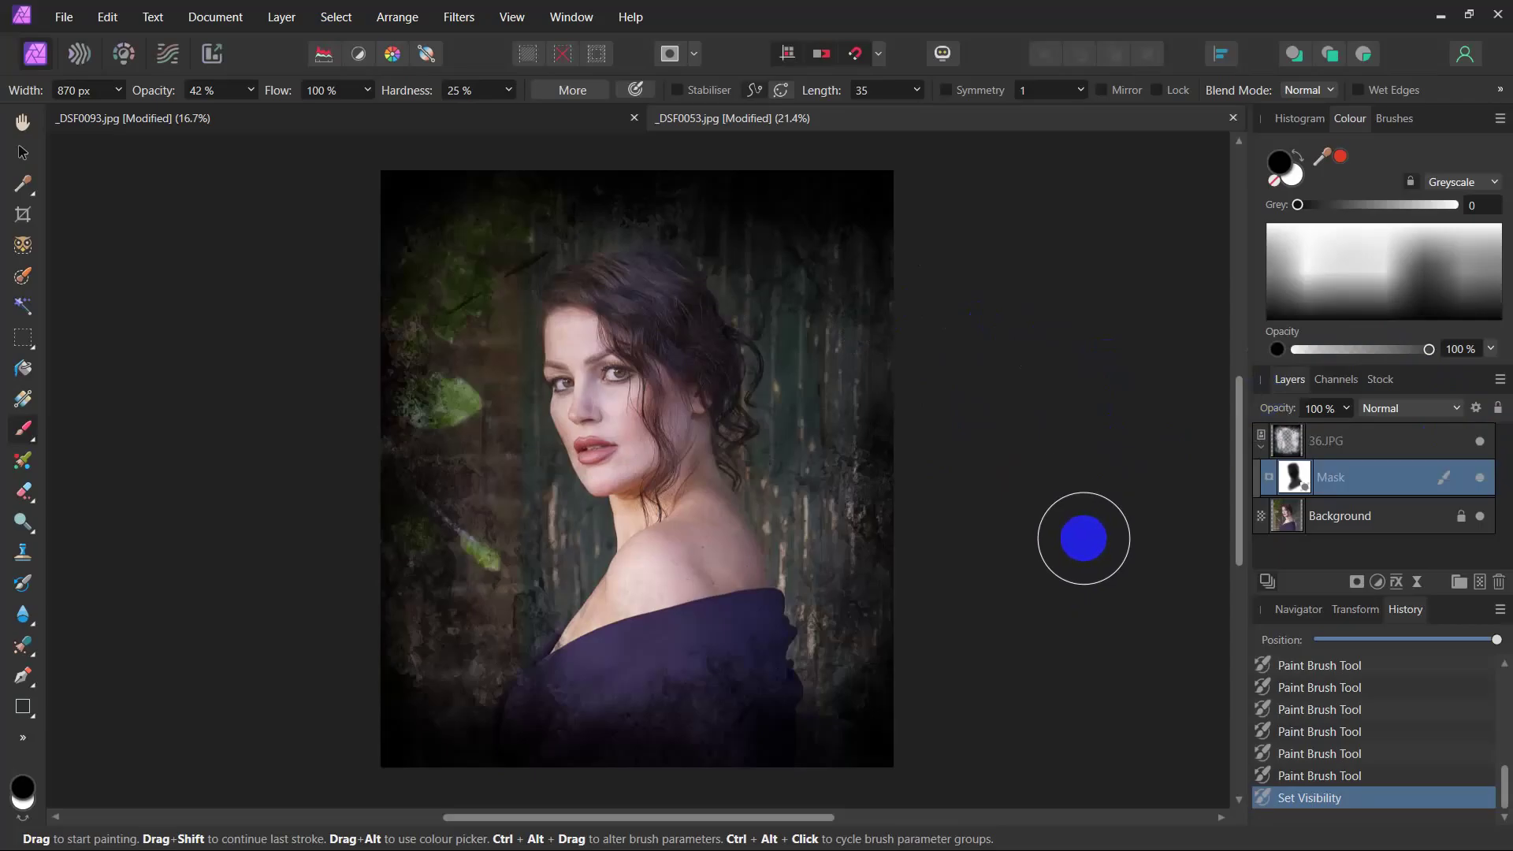
click(22, 152)
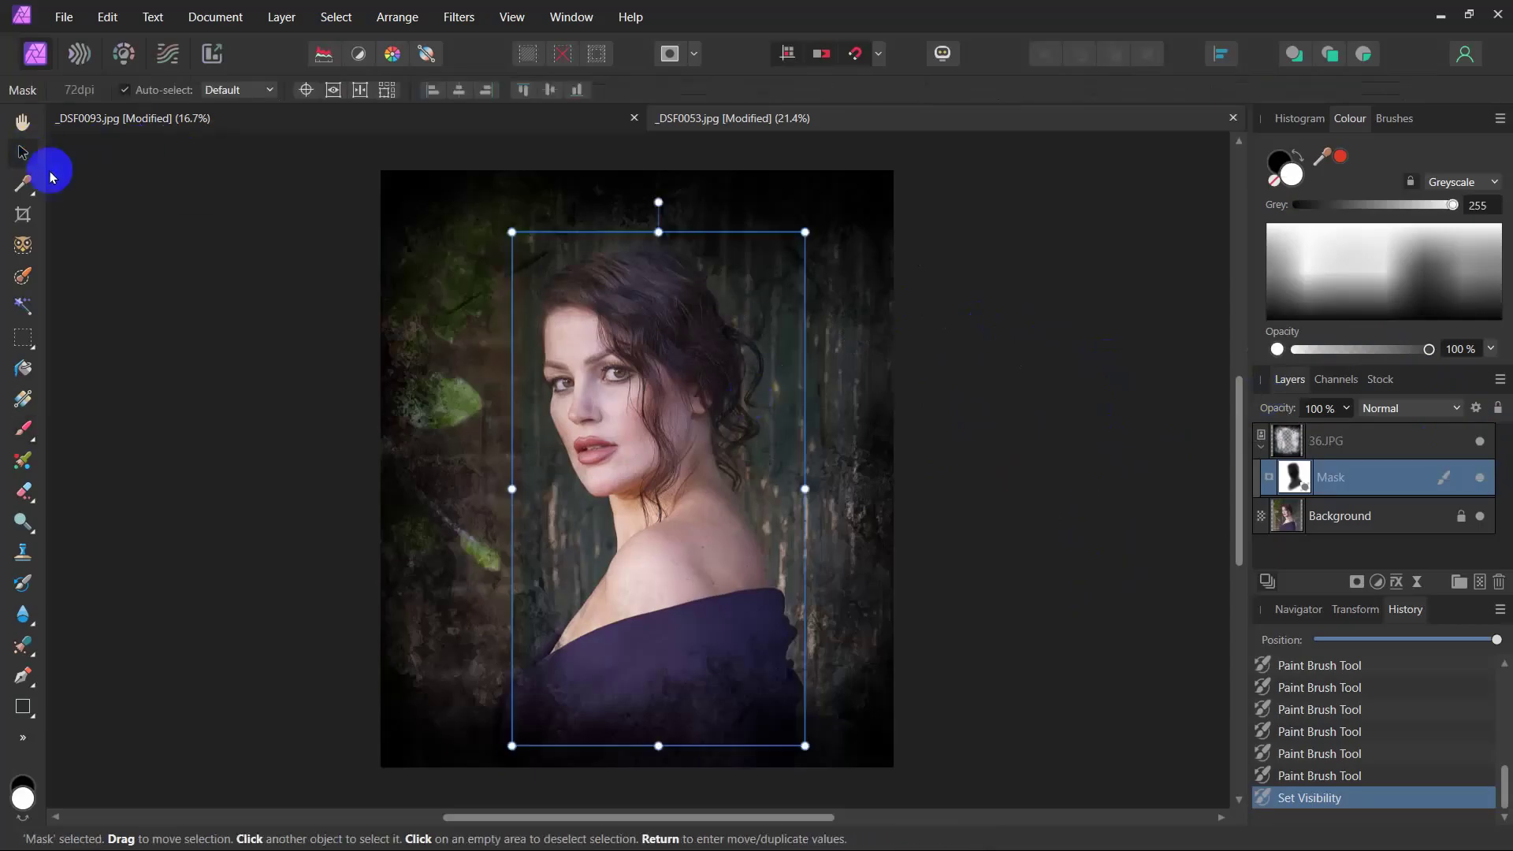
click(111, 320)
key(x)
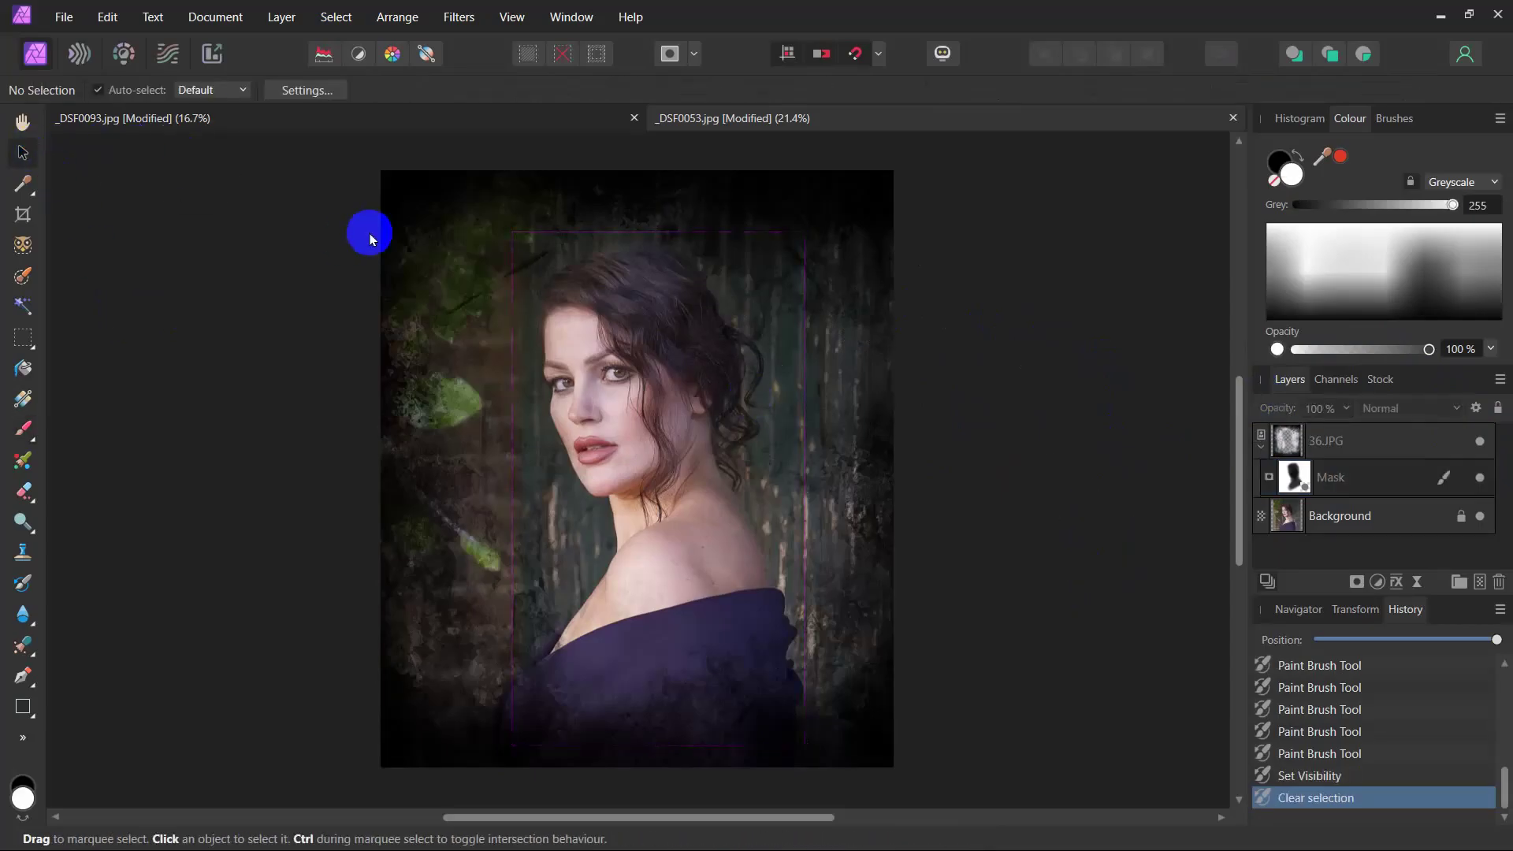